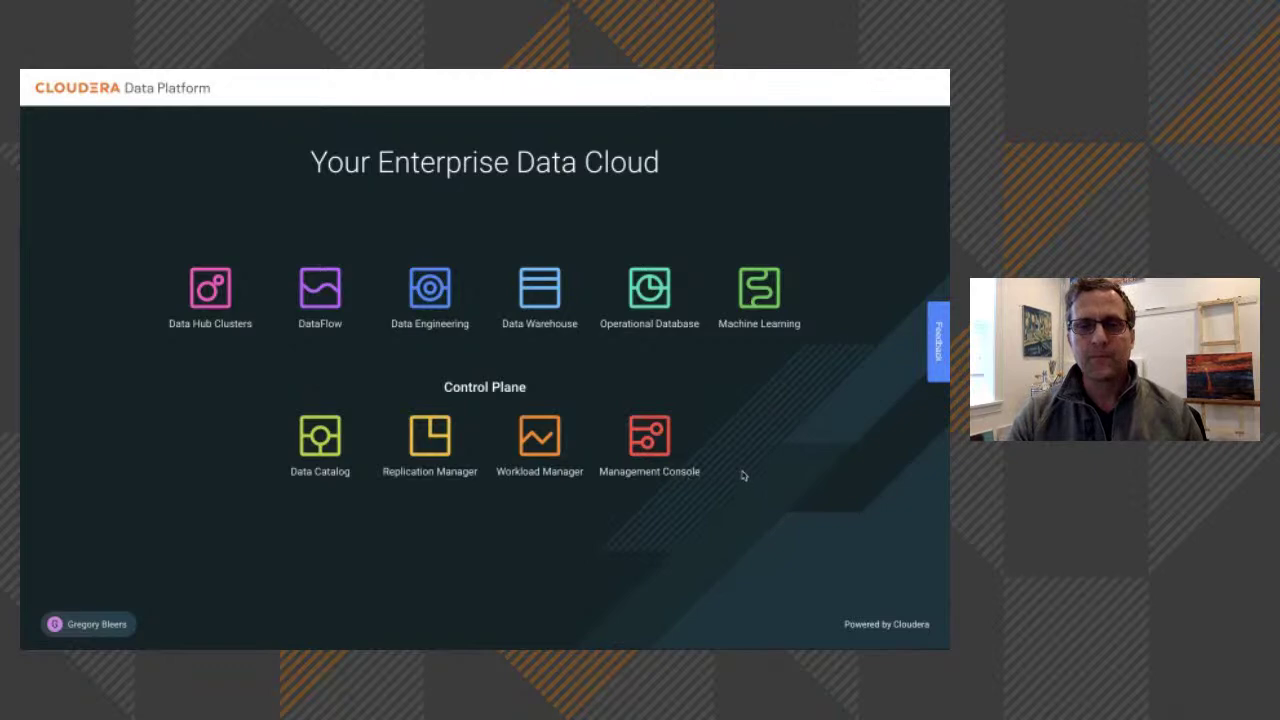
Open the Management Console and review the dashboard's environment map and the list of registered environments
{"action": "left_click", "coordinate": [655, 443]}
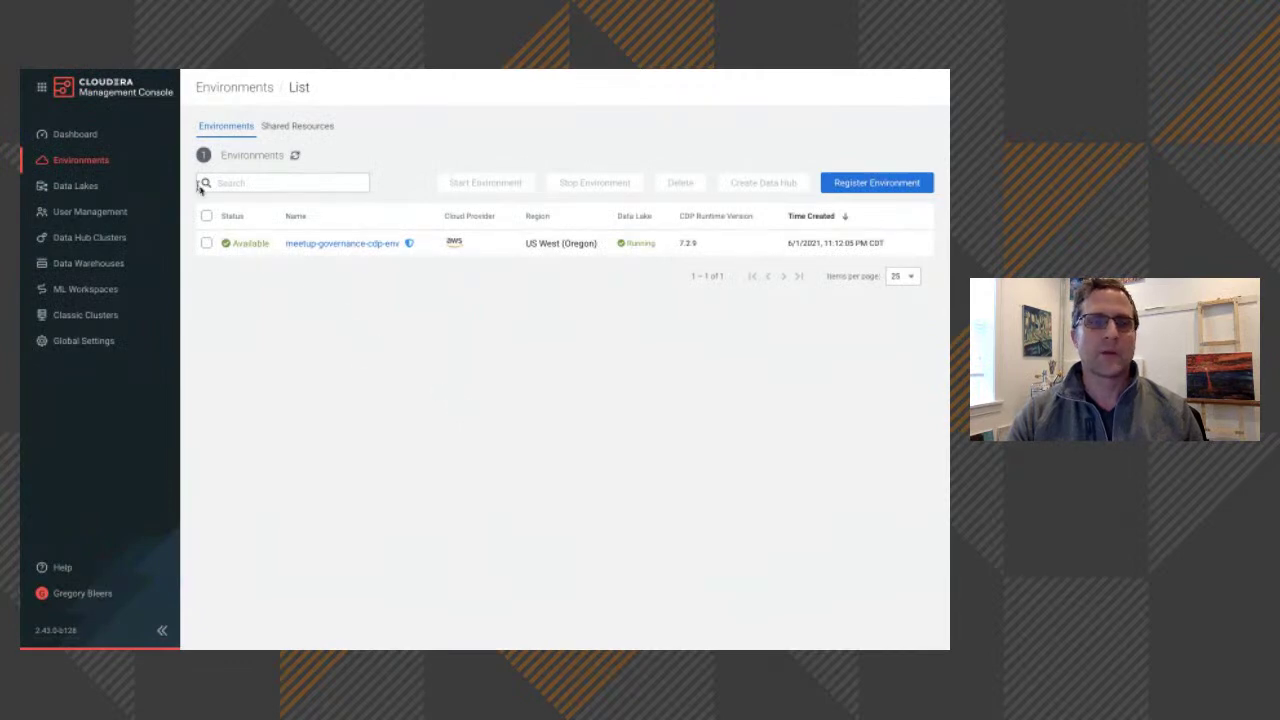
{"action": "left_click", "coordinate": [90, 140]}
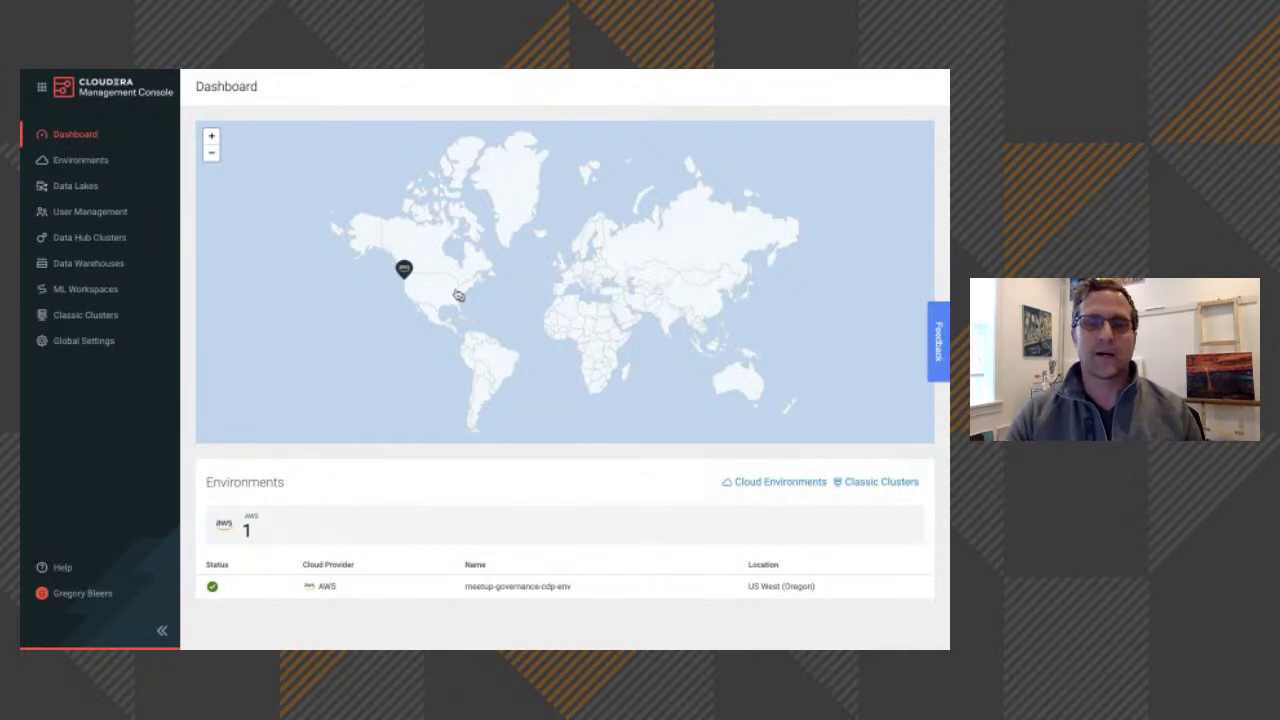
{"action": "mouse_move", "coordinate": [407, 272]}
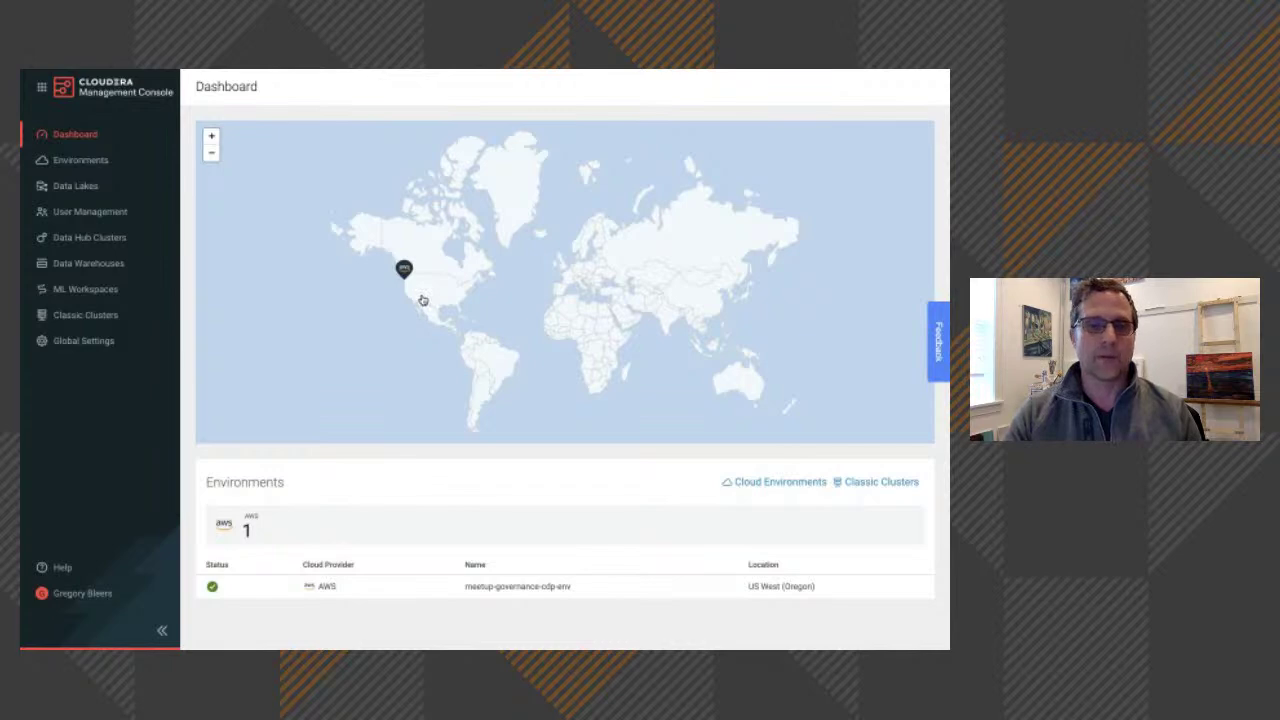
{"action": "left_click", "coordinate": [86, 162]}
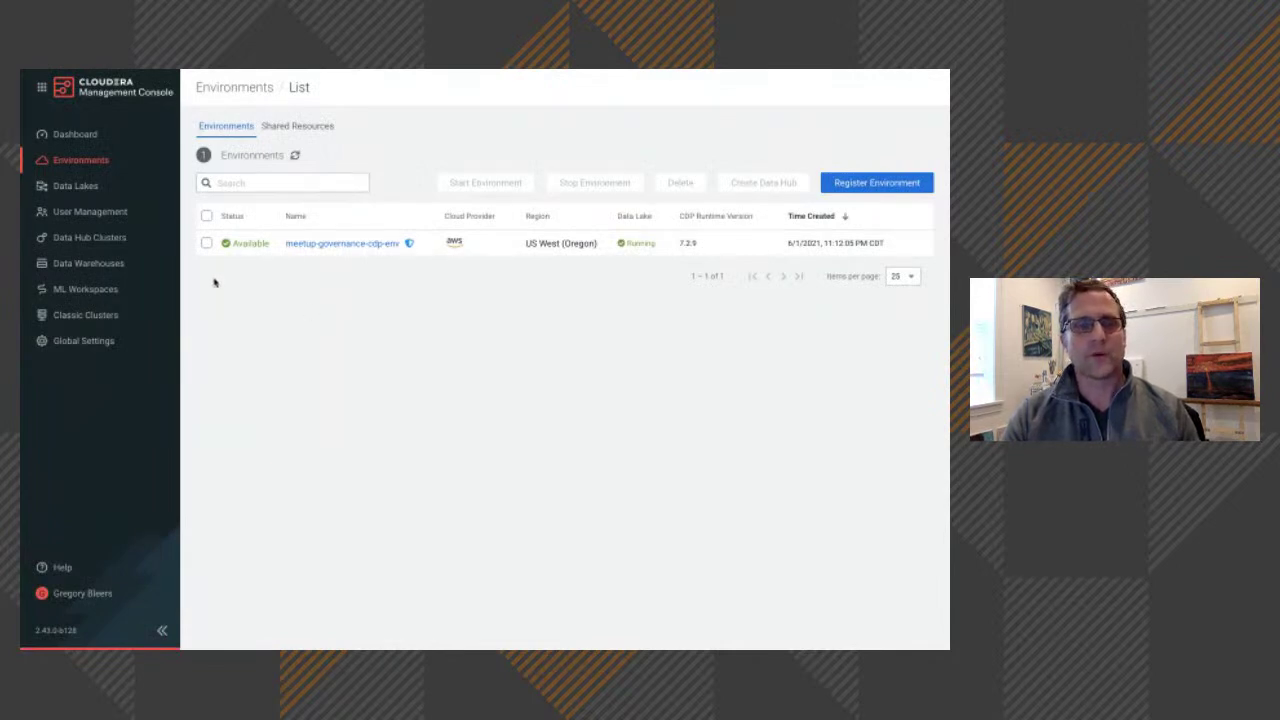
Go to the data warehouses overview and start the stopped meetup-governance virtual warehouse
{"action": "left_click", "coordinate": [97, 265]}
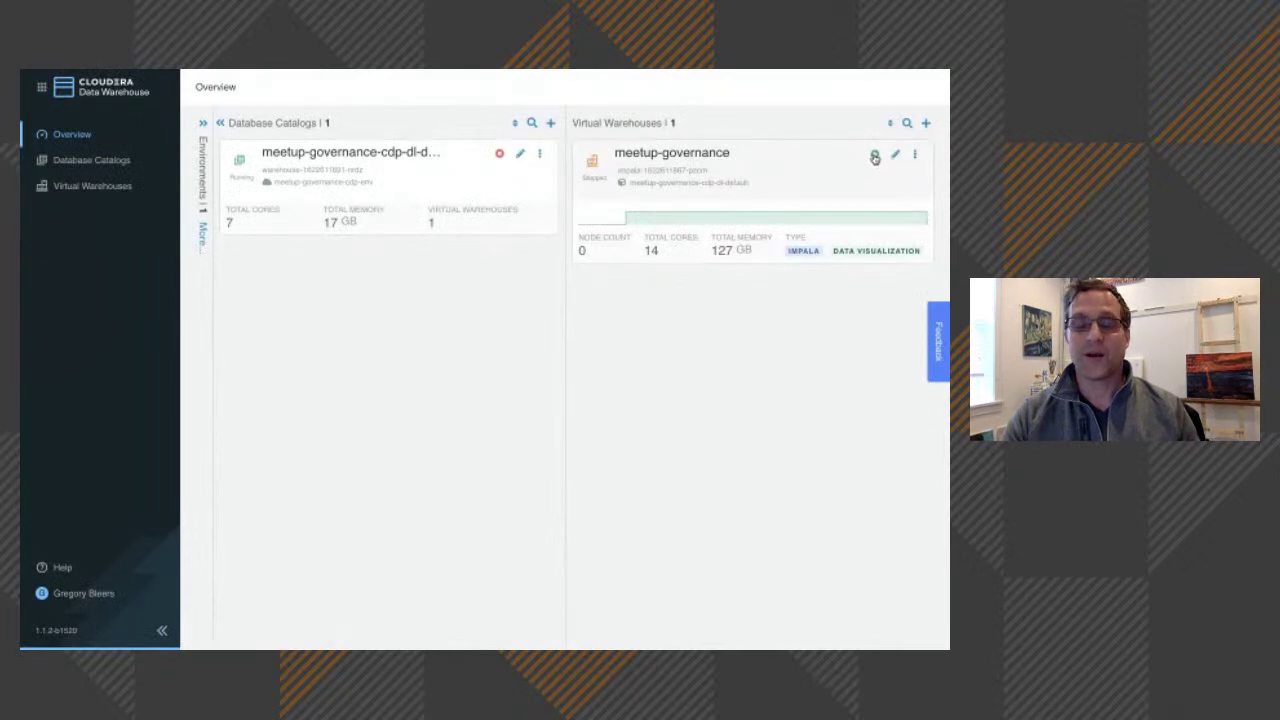
{"action": "left_click", "coordinate": [874, 157]}
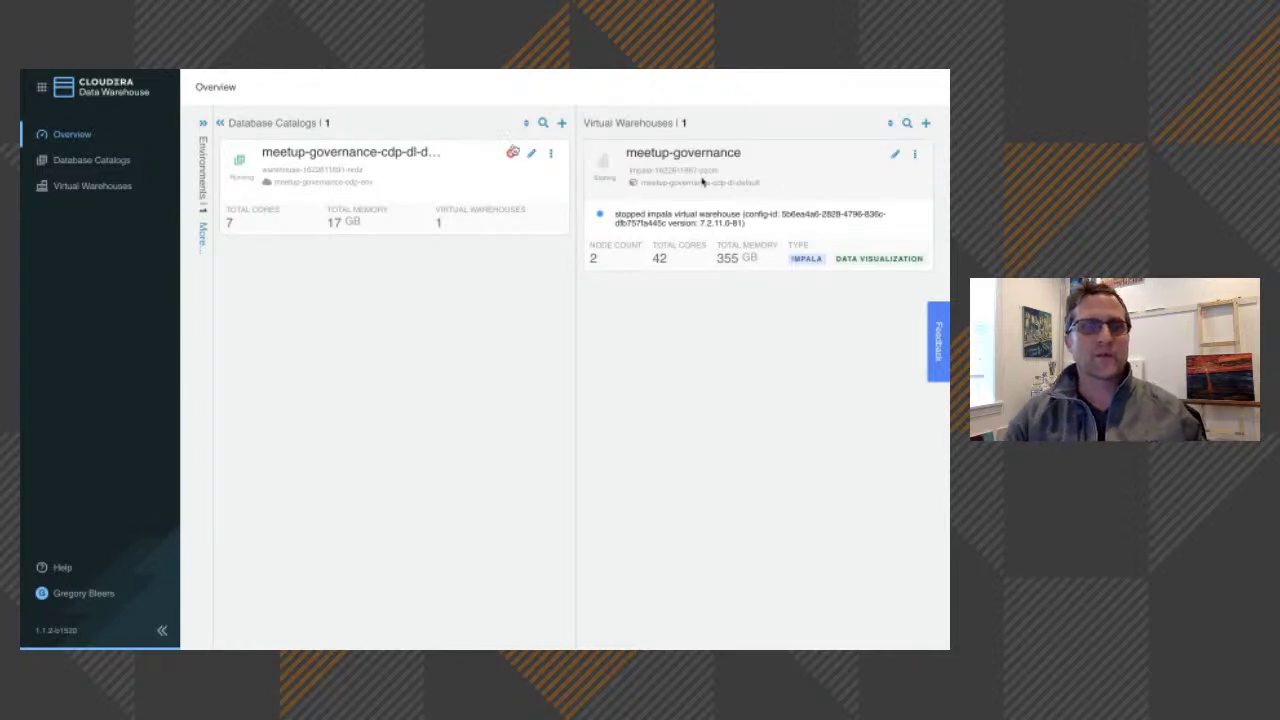
Switch to the Data Catalog and search its assets for "physician"
{"action": "left_click", "coordinate": [41, 92]}
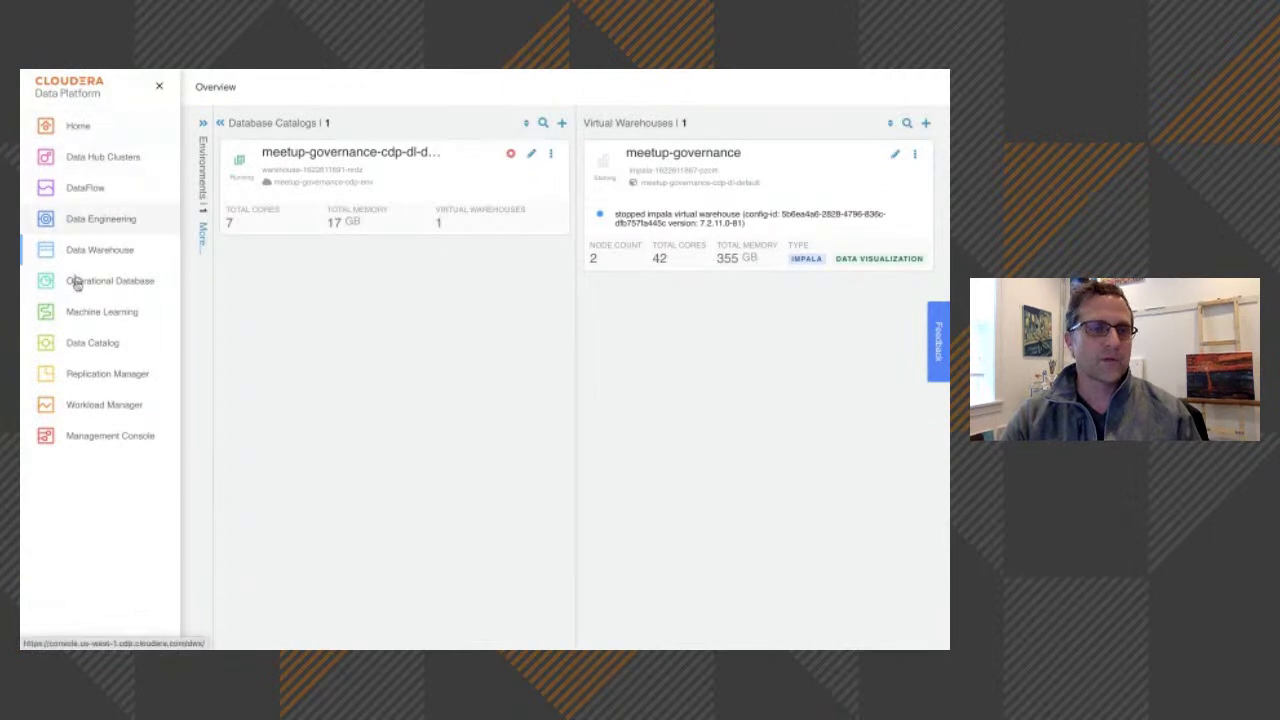
{"action": "left_click", "coordinate": [91, 344]}
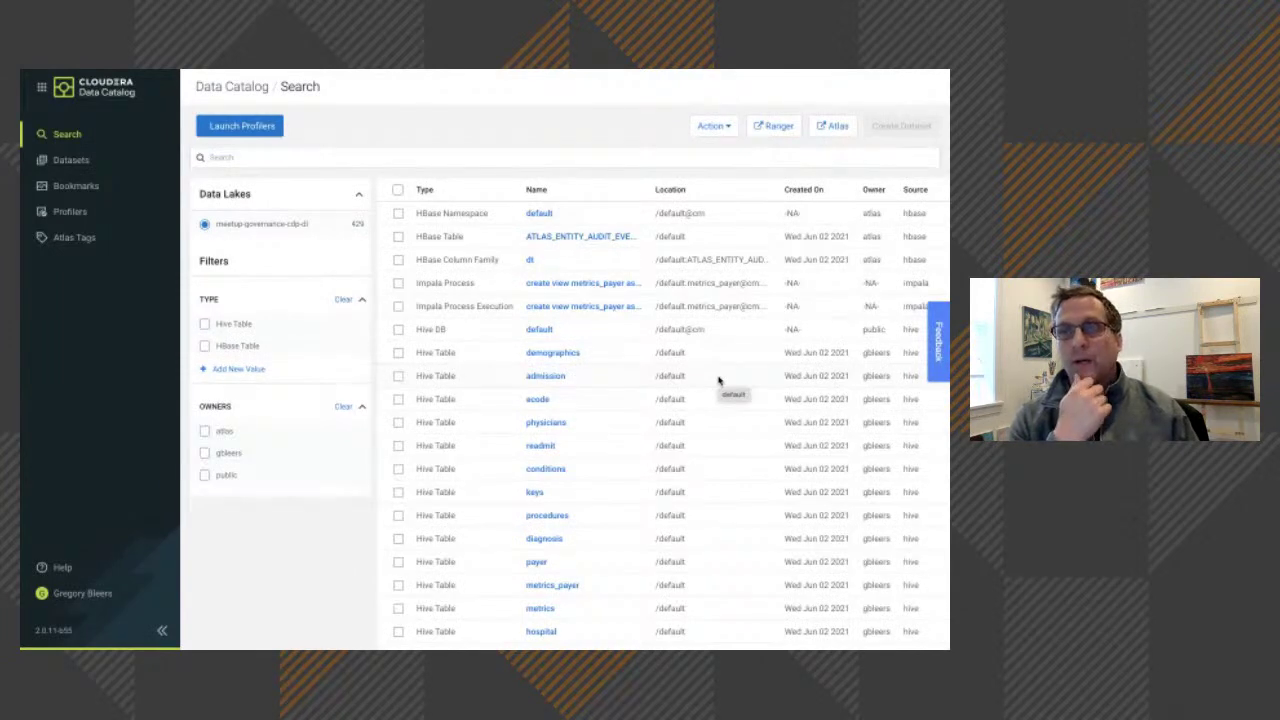
{"action": "left_click", "coordinate": [362, 157]}
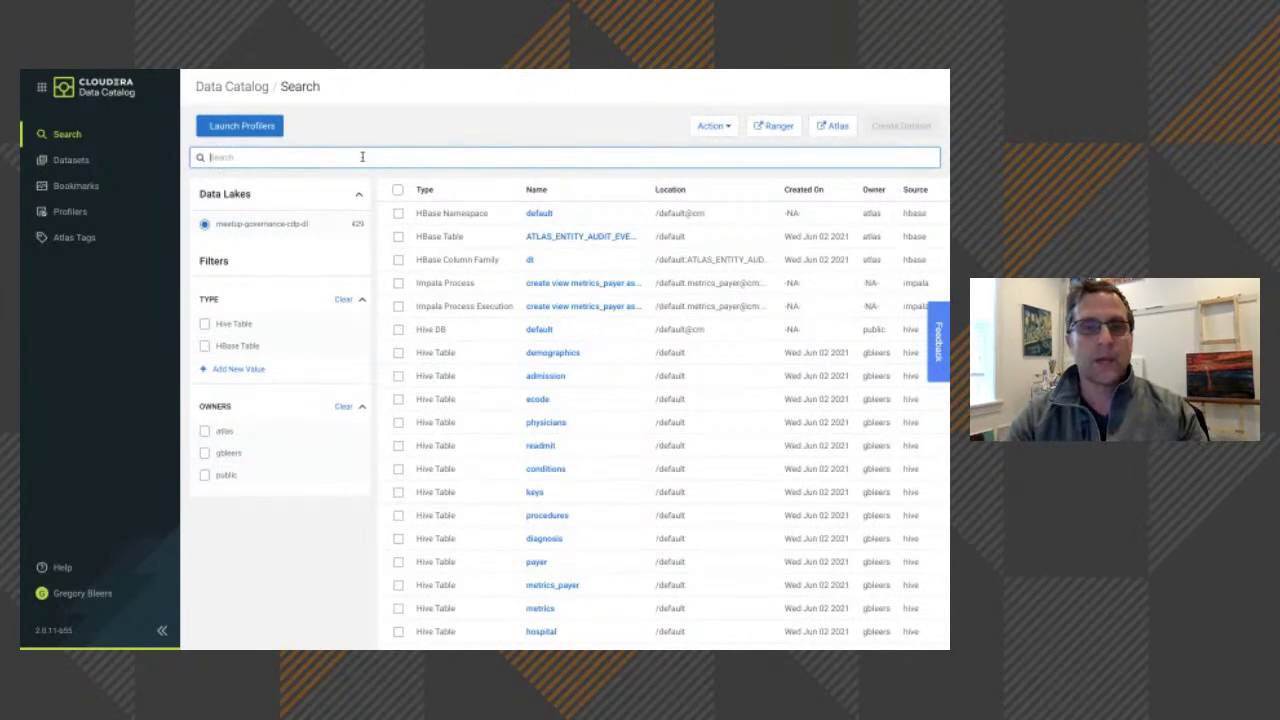
{"action": "type", "text": "dhysic"}
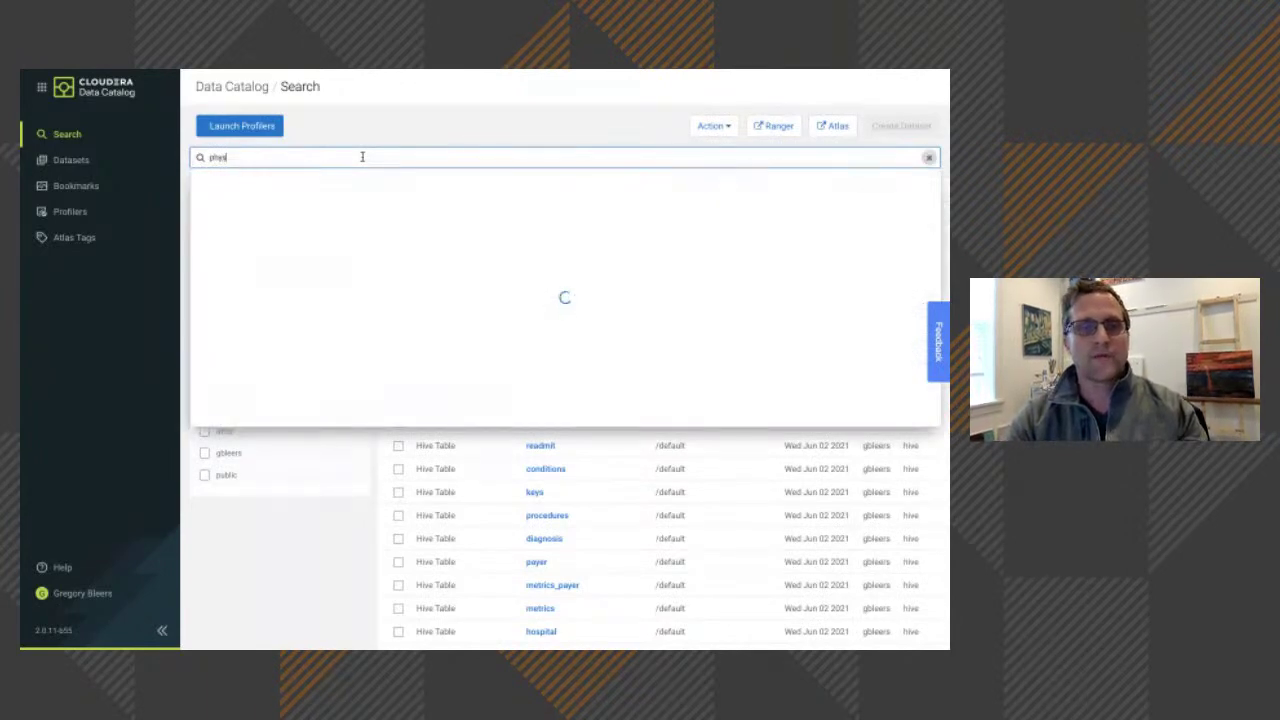
{"action": "type", "text": "ian"}
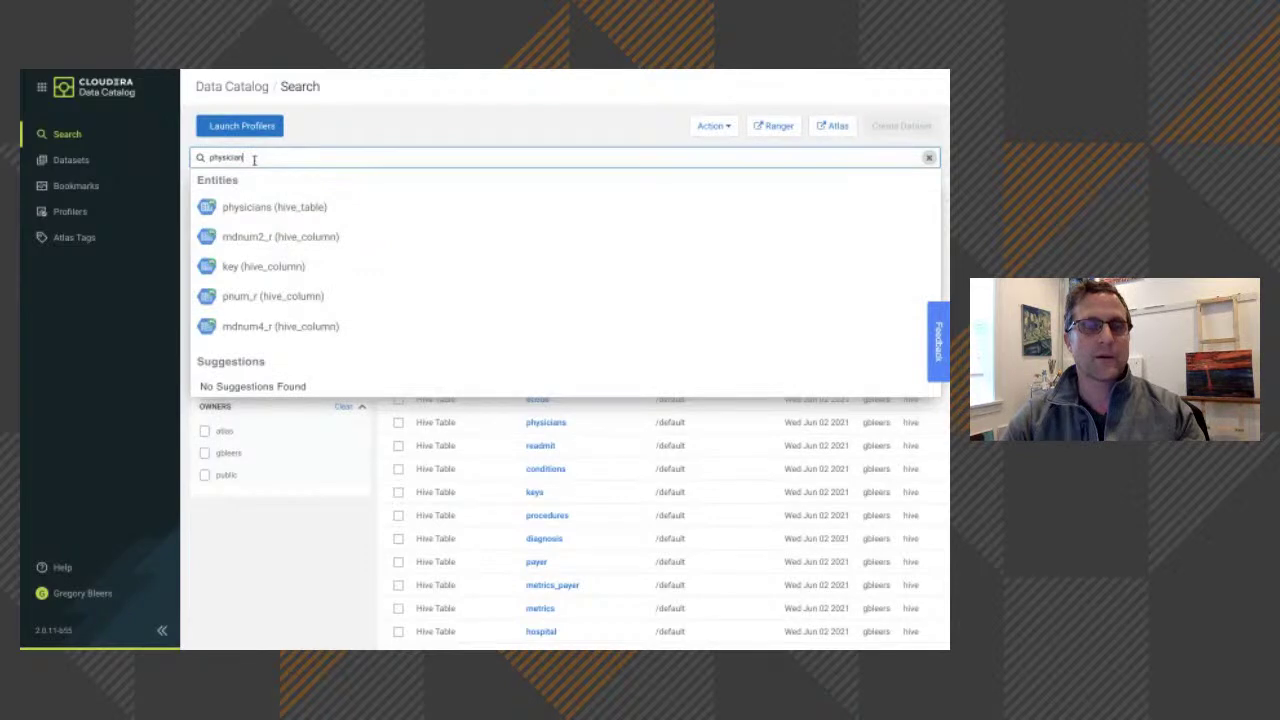
{"action": "type", "text": "s"}
Search the catalog assets for "patient" and for "hospit"
{"action": "left_click_drag", "start_coordinate": [247, 157], "coordinate": [201, 157]}
{"action": "type", "text": "patient"}
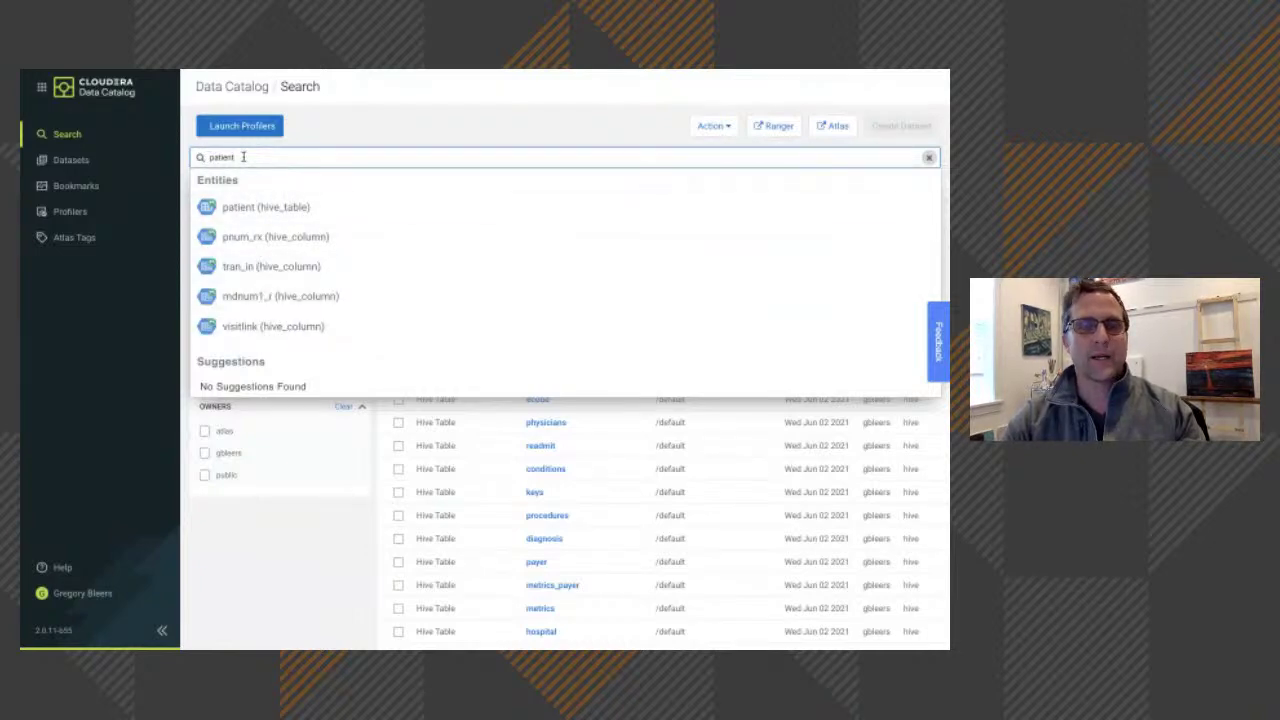
{"action": "left_click_drag", "start_coordinate": [243, 157], "coordinate": [206, 157]}
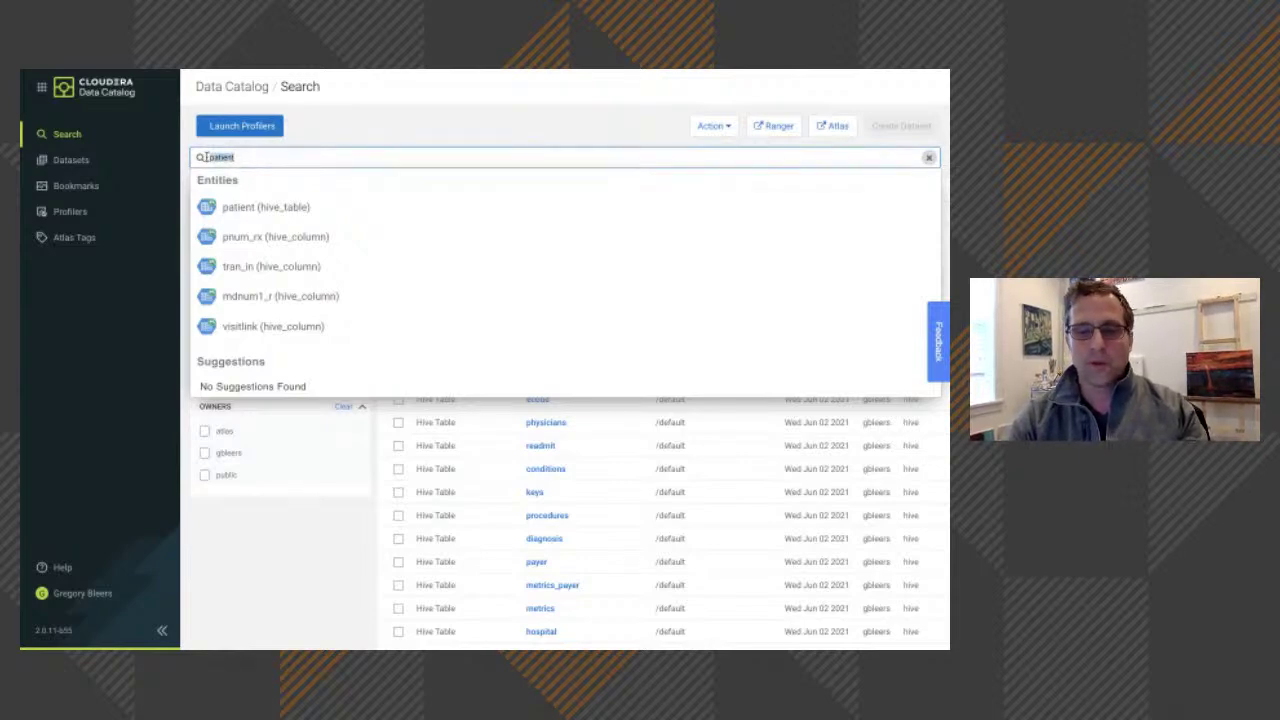
{"action": "type", "text": "hosp"}
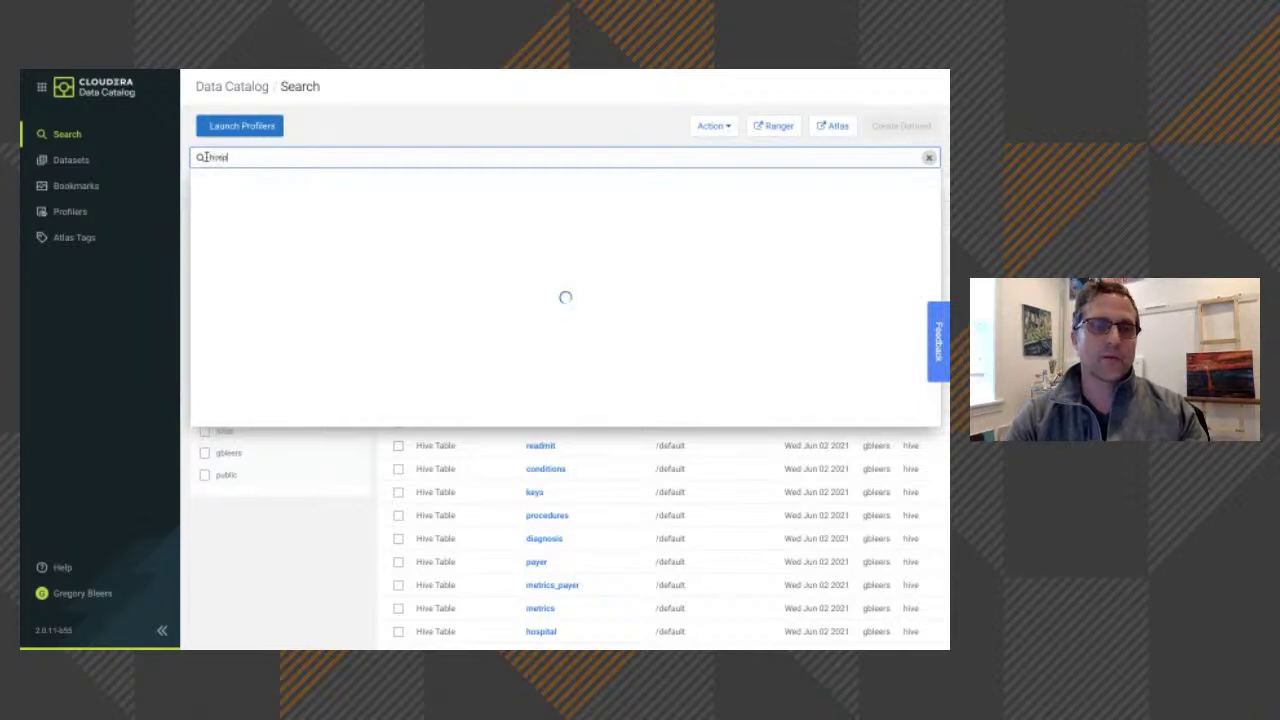
{"action": "type", "text": "i"}
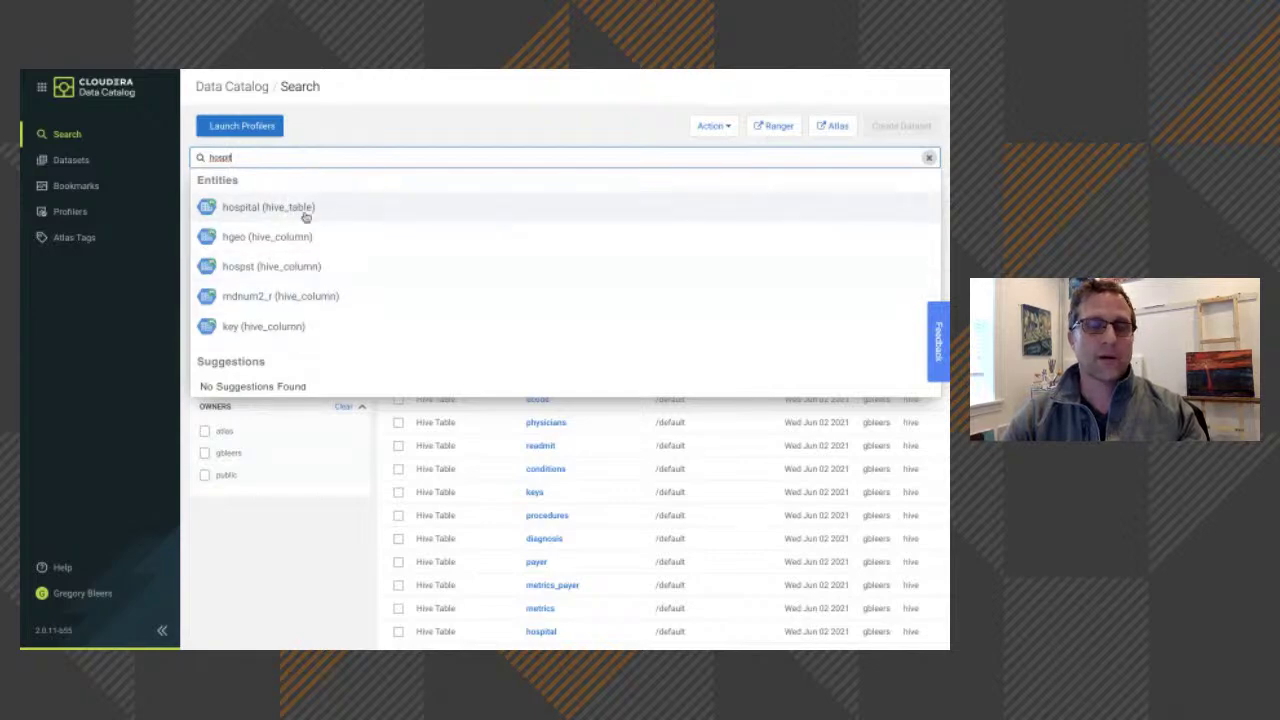
{"action": "left_click", "coordinate": [428, 111]}
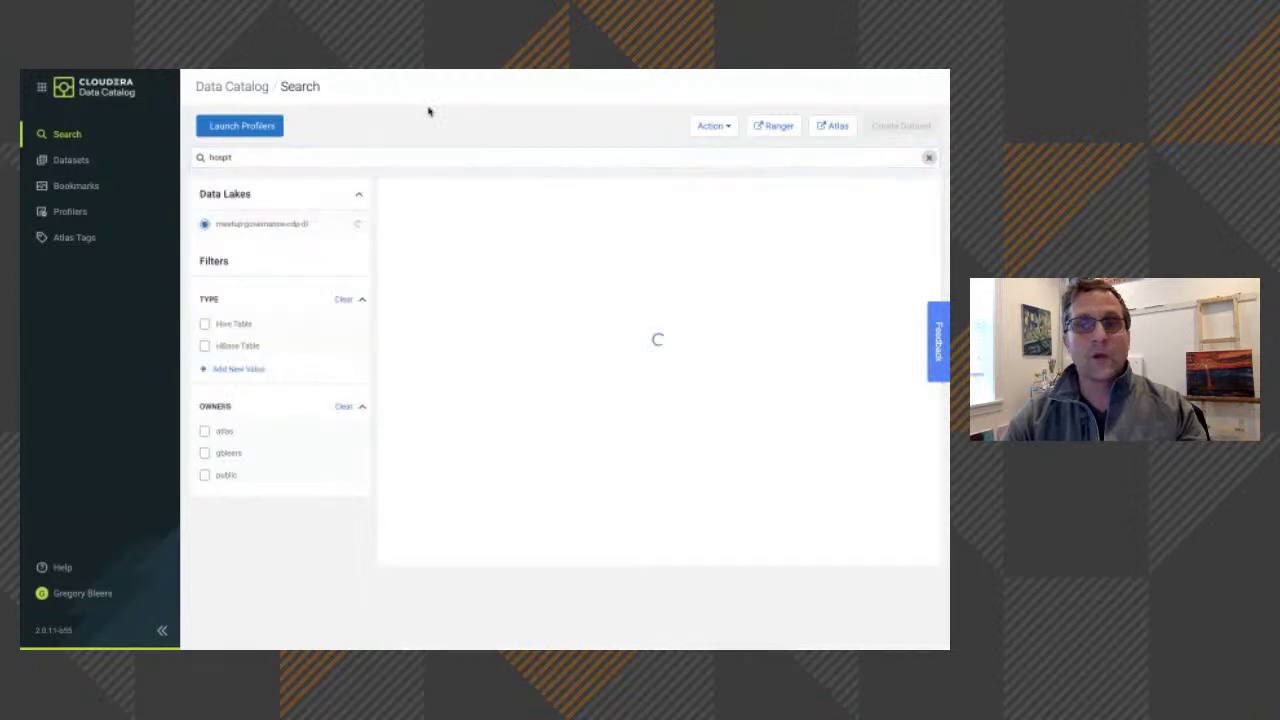
Clear the search text, filter the assets to those owned by the signed-in user's account, and open the metrics_payer Hive table
{"action": "left_click", "coordinate": [928, 160]}
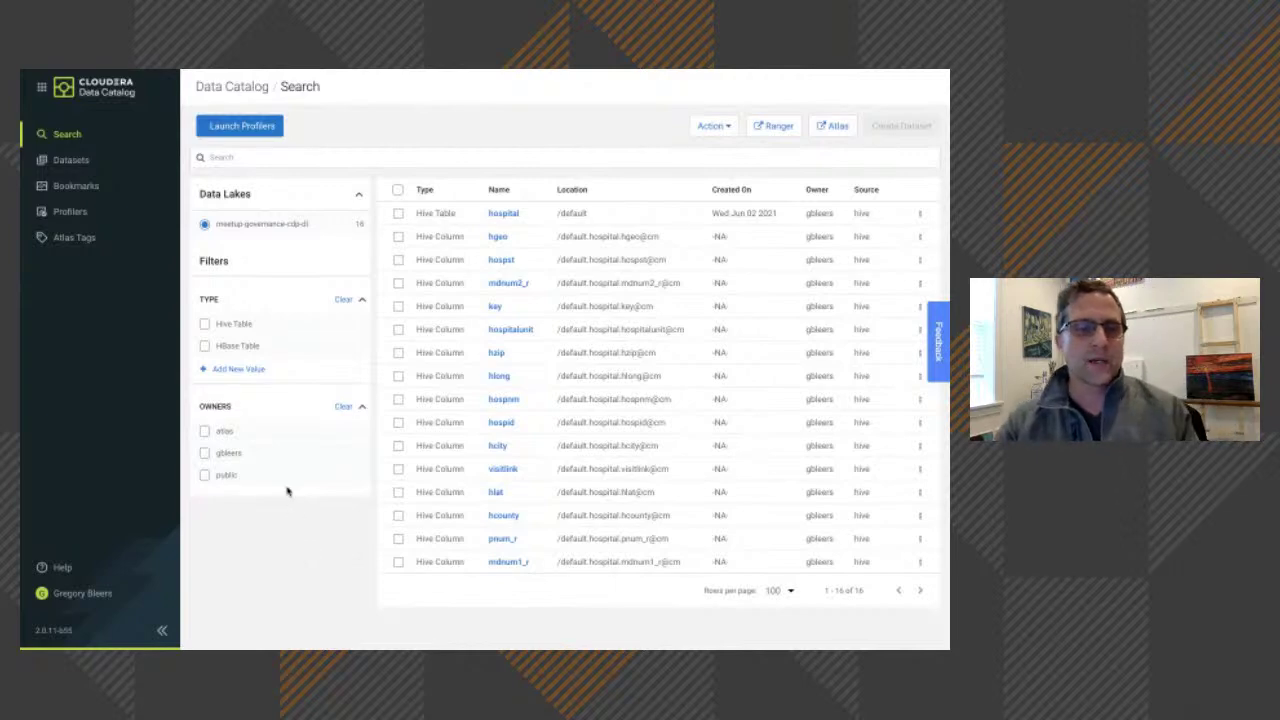
{"action": "left_click", "coordinate": [204, 453]}
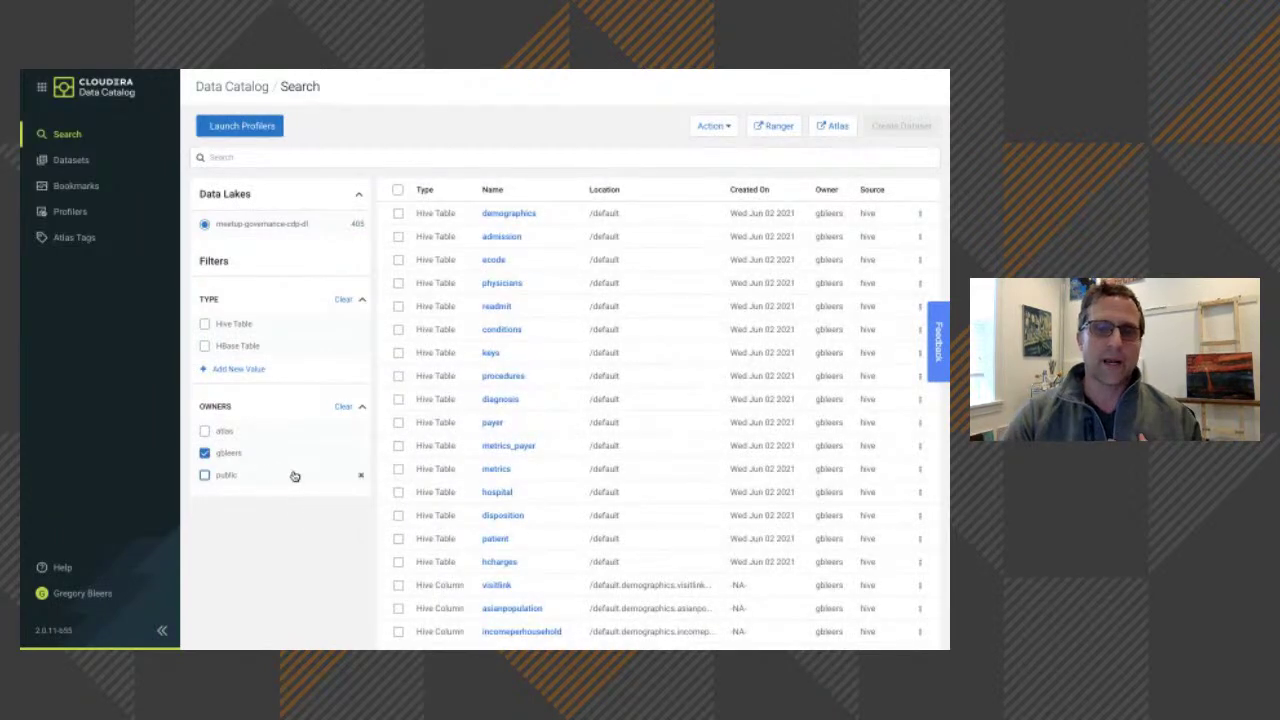
{"action": "scroll", "coordinate": [540, 498], "scroll_direction": "down", "scroll_amount": 1}
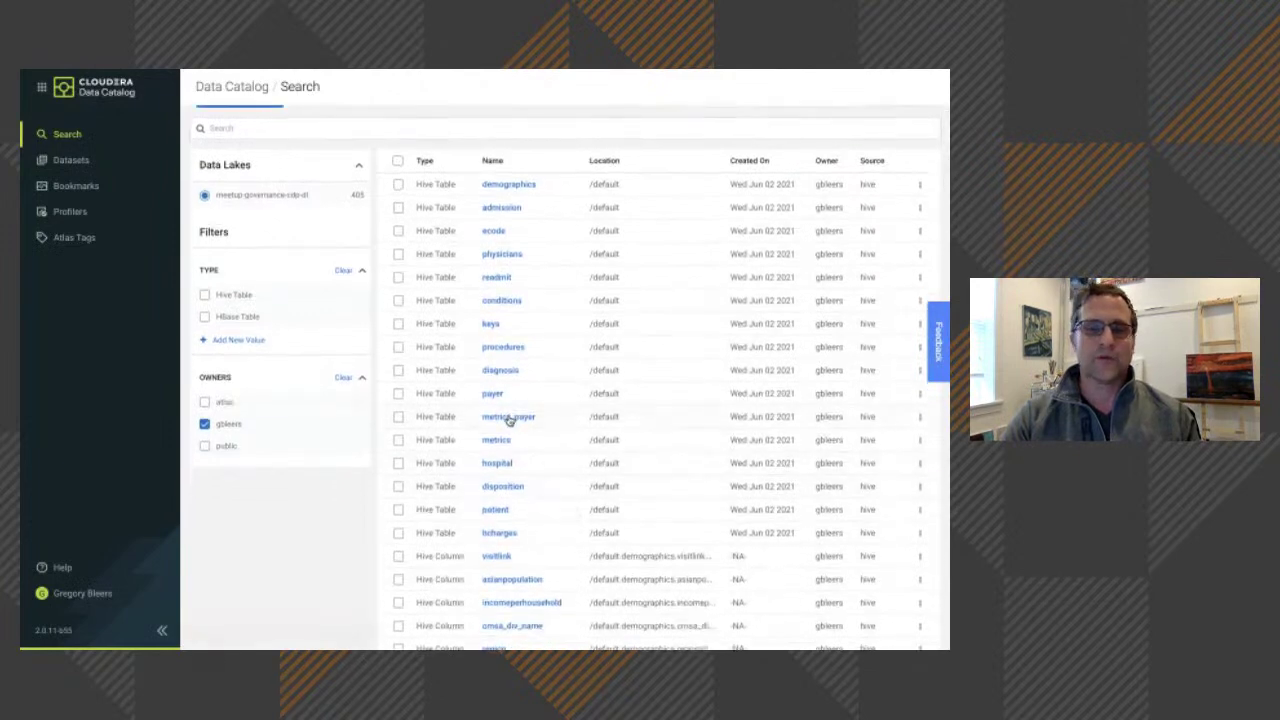
{"action": "left_click", "coordinate": [508, 418]}
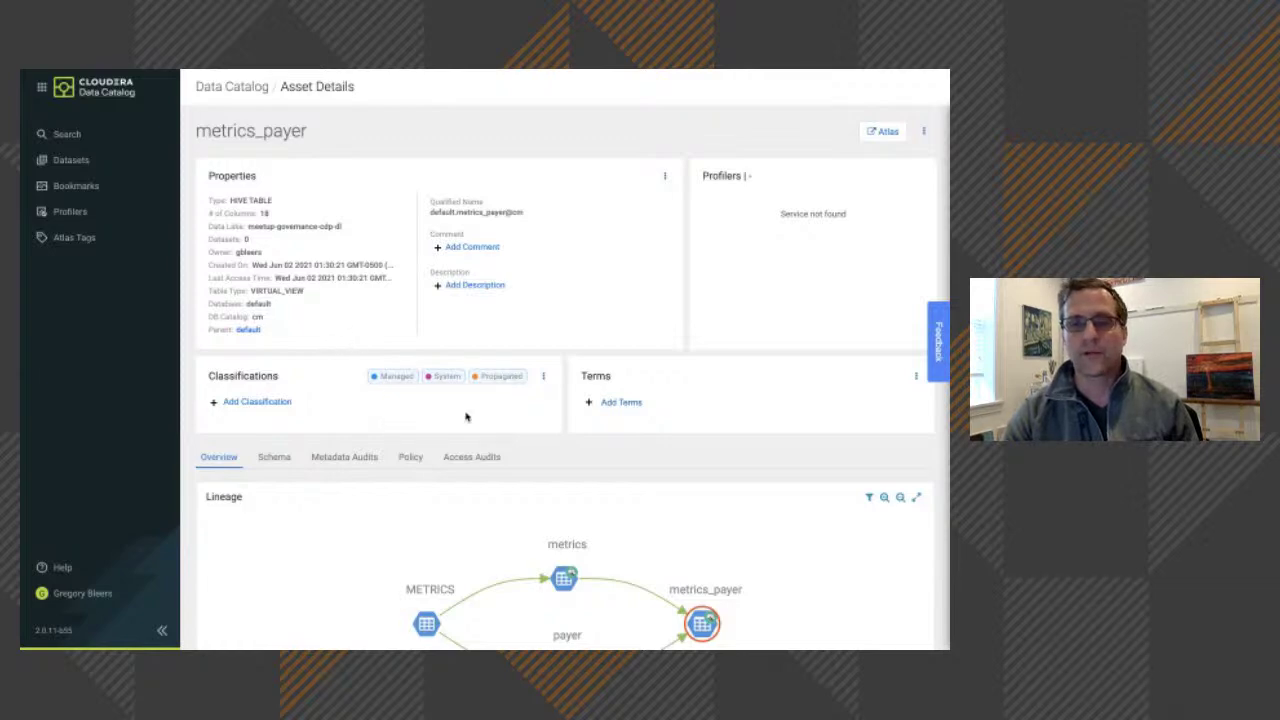
Examine the details of the source METRICS directory in the metrics_payer lineage graph, including its type and qualified name
{"action": "scroll", "coordinate": [466, 417], "scroll_direction": "down", "scroll_amount": 1}
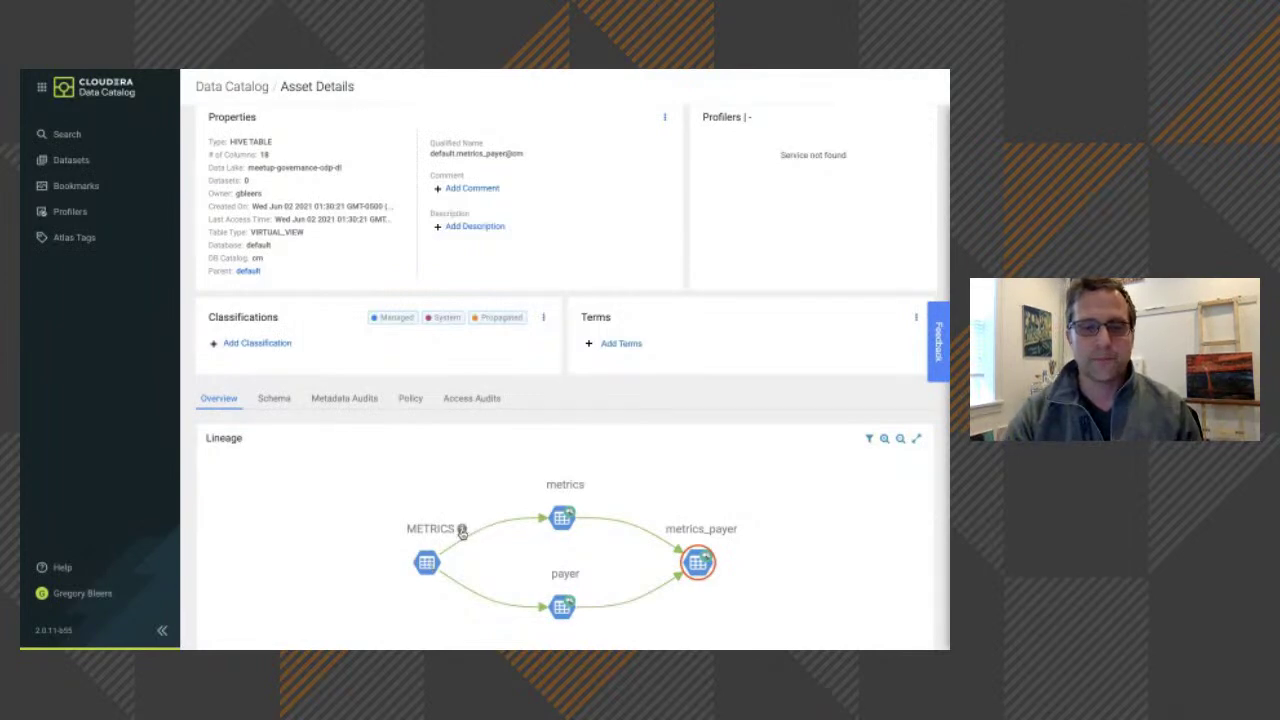
{"action": "left_click", "coordinate": [462, 531]}
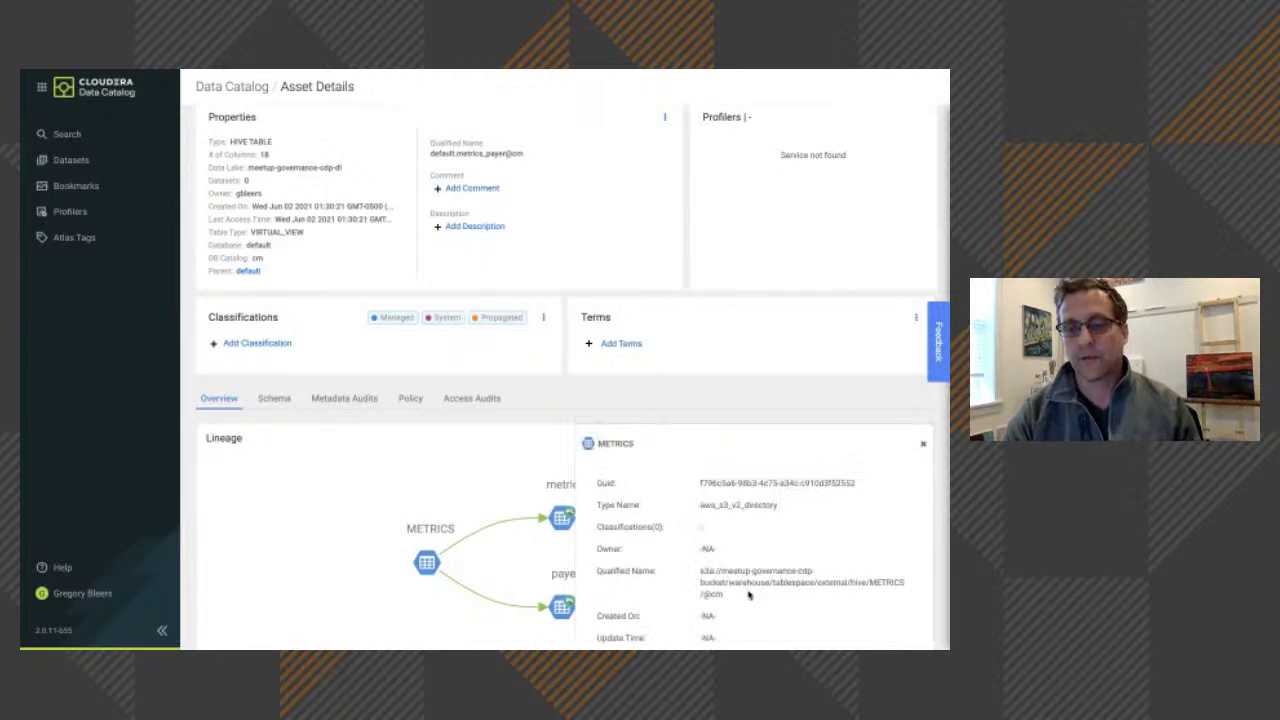
{"action": "scroll", "coordinate": [748, 595], "scroll_direction": "down", "scroll_amount": 1}
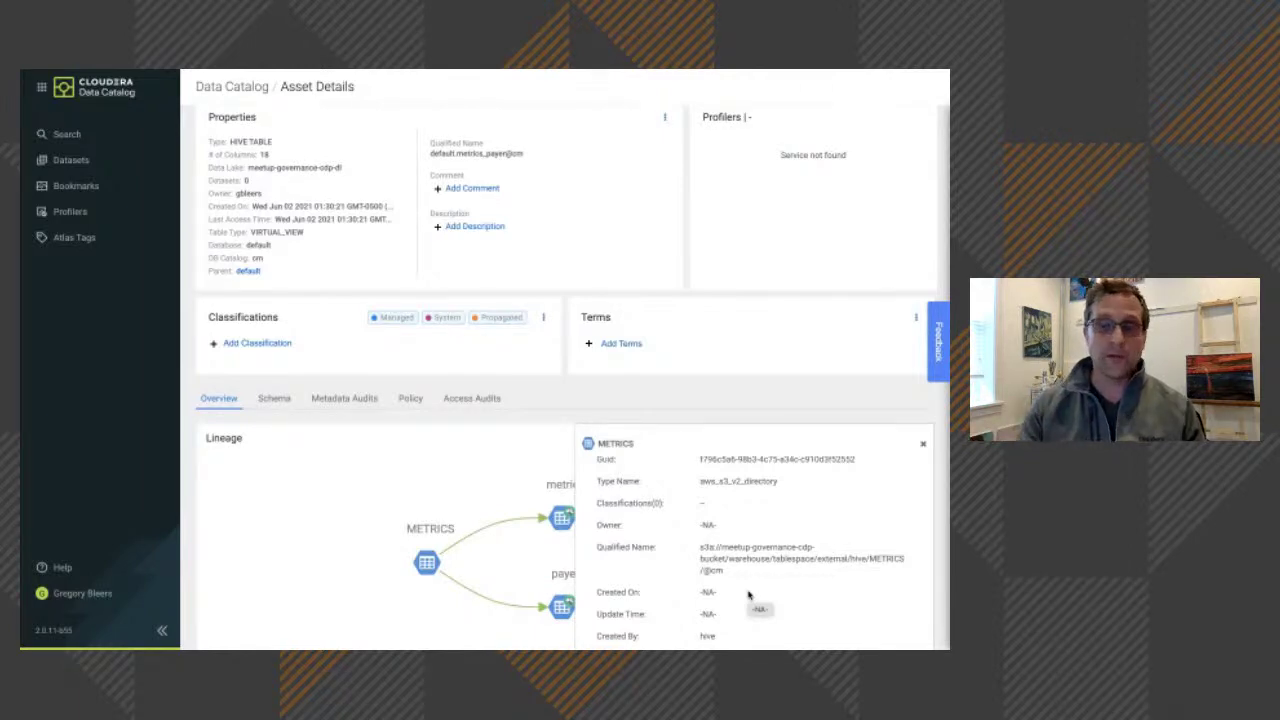
{"action": "left_click", "coordinate": [923, 449]}
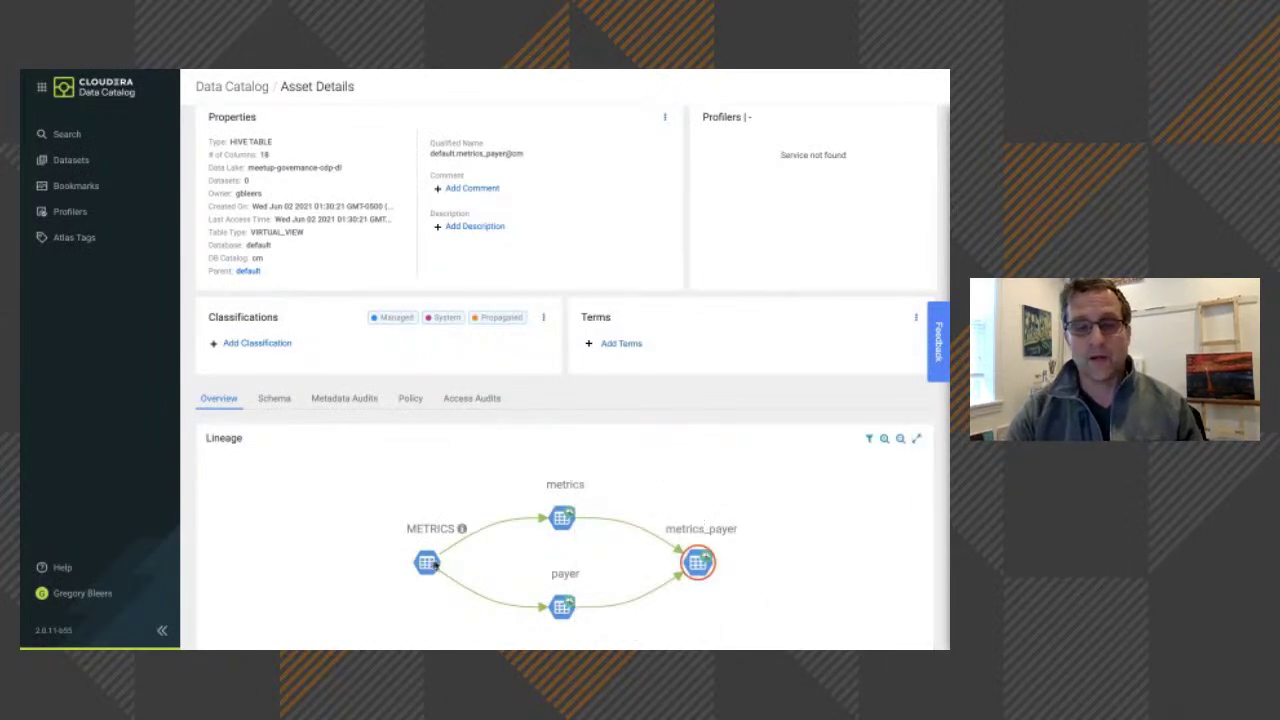
Examine the details of the metrics table in the lineage graph, including its owner, creation time and table type
{"action": "left_click", "coordinate": [591, 486]}
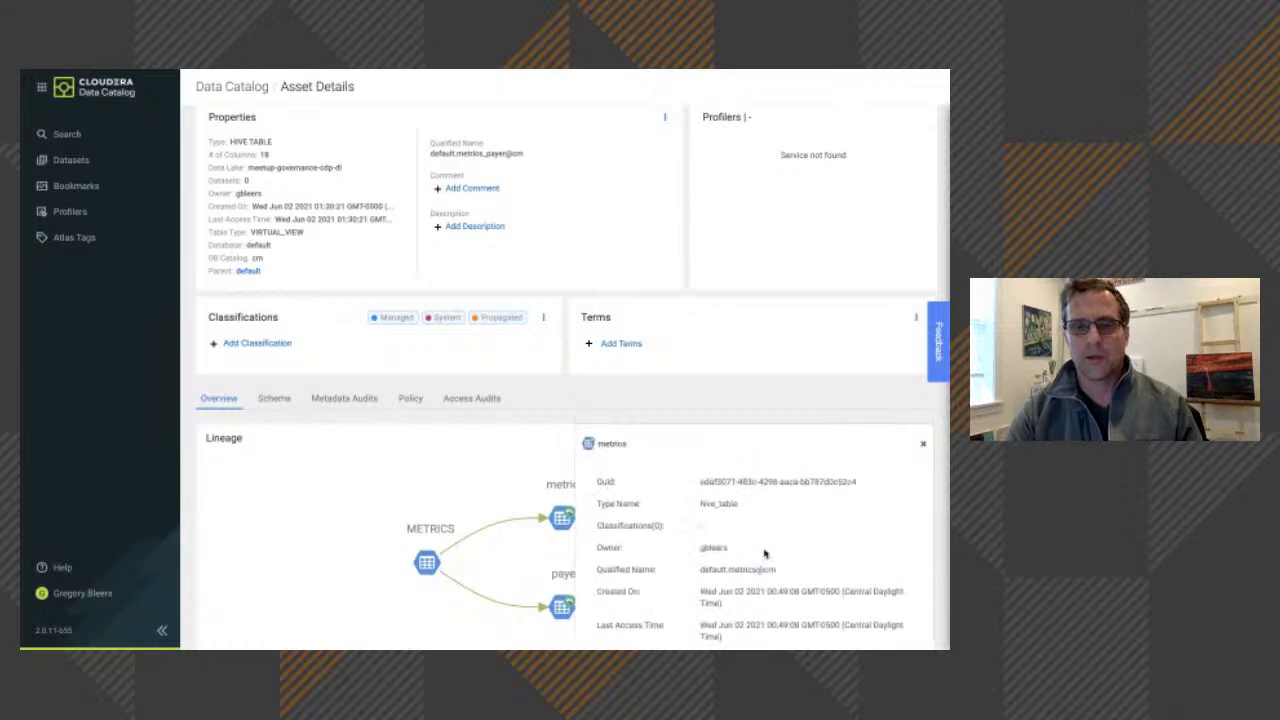
{"action": "scroll", "coordinate": [798, 570], "scroll_direction": "down", "scroll_amount": 1}
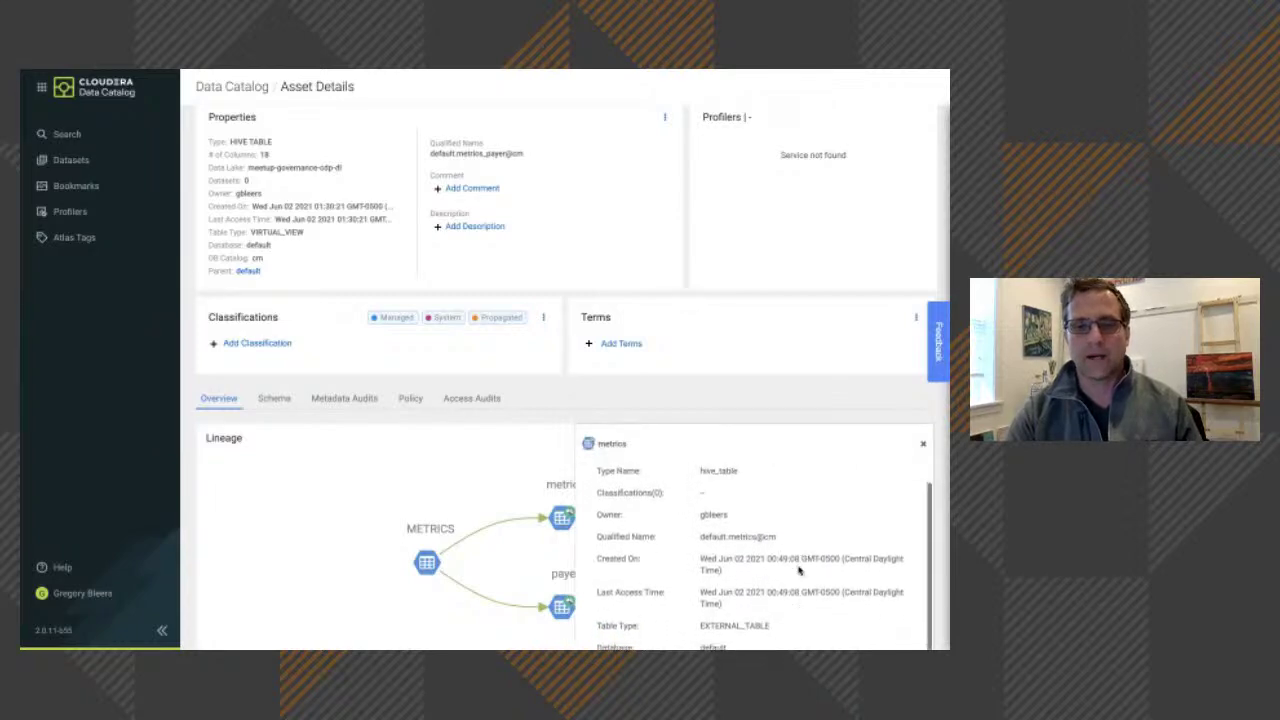
{"action": "scroll", "coordinate": [798, 570], "scroll_direction": "down", "scroll_amount": 1}
{"action": "scroll", "coordinate": [815, 597], "scroll_direction": "down", "scroll_amount": 1}
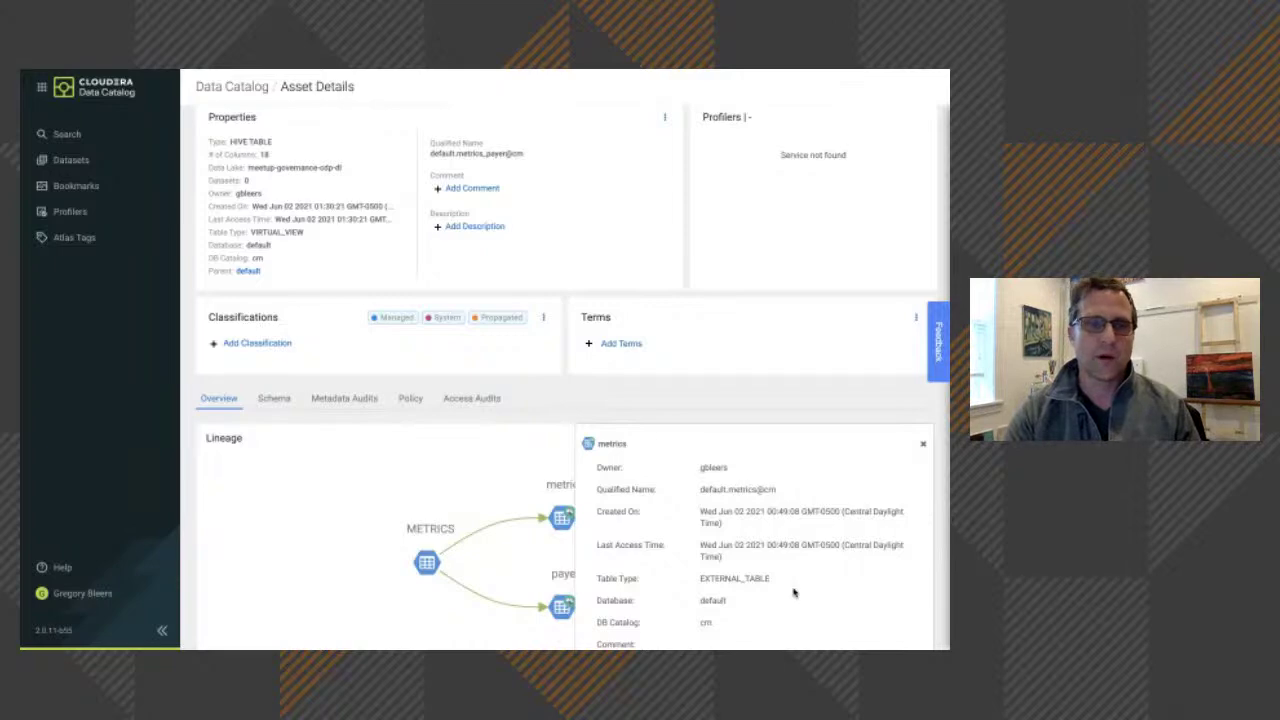
{"action": "left_click", "coordinate": [923, 444]}
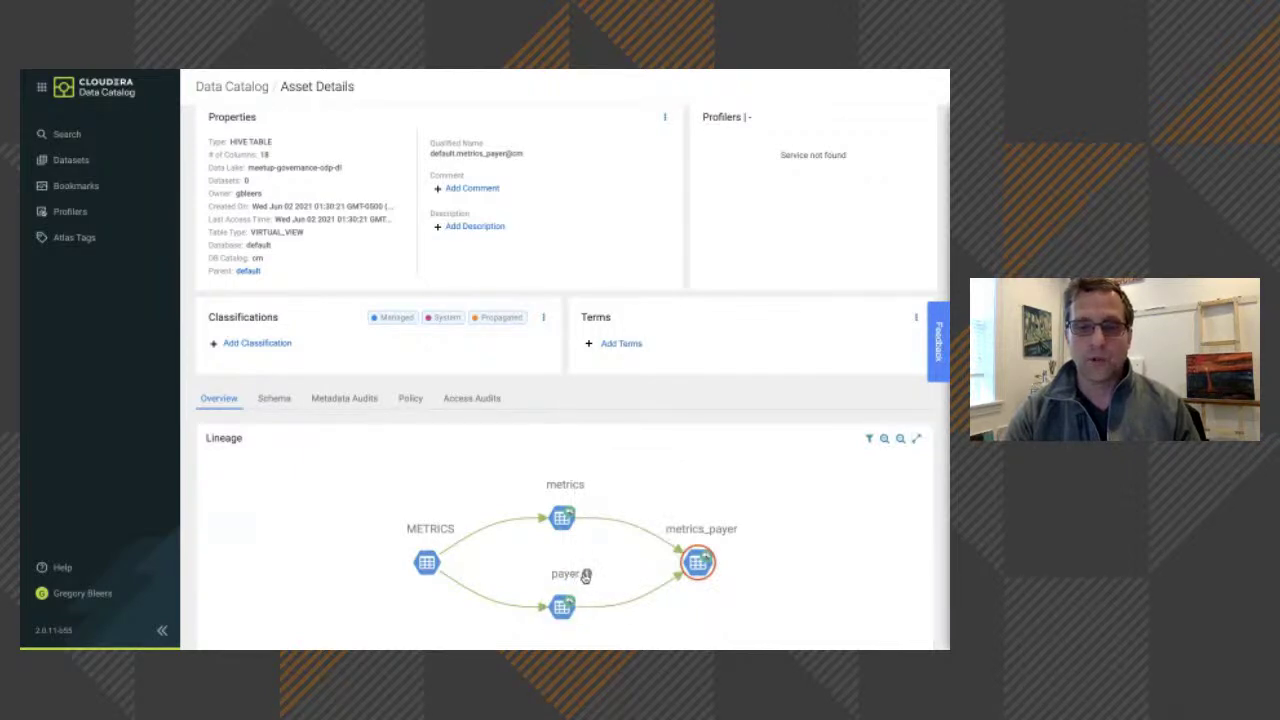
Examine the details of the payer table in the lineage graph and close them
{"action": "left_click", "coordinate": [586, 576]}
{"action": "scroll", "coordinate": [810, 537], "scroll_direction": "down", "scroll_amount": 2}
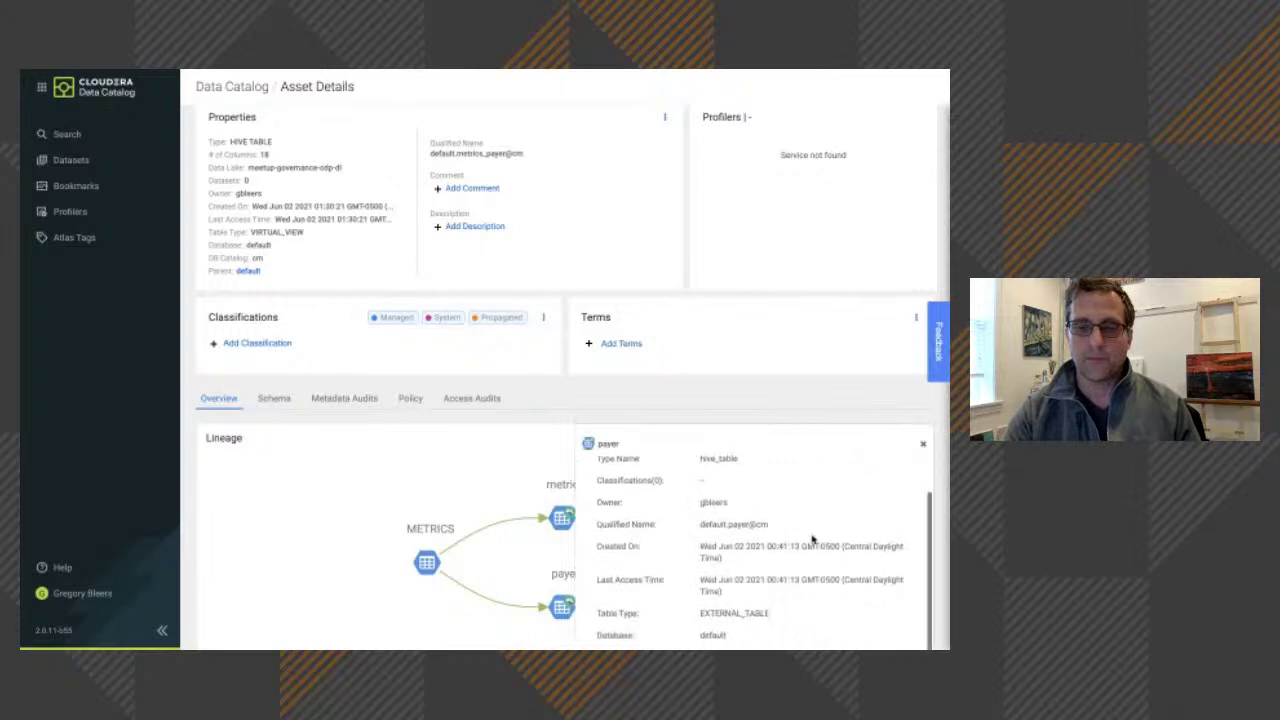
{"action": "scroll", "coordinate": [811, 537], "scroll_direction": "up", "scroll_amount": 2}
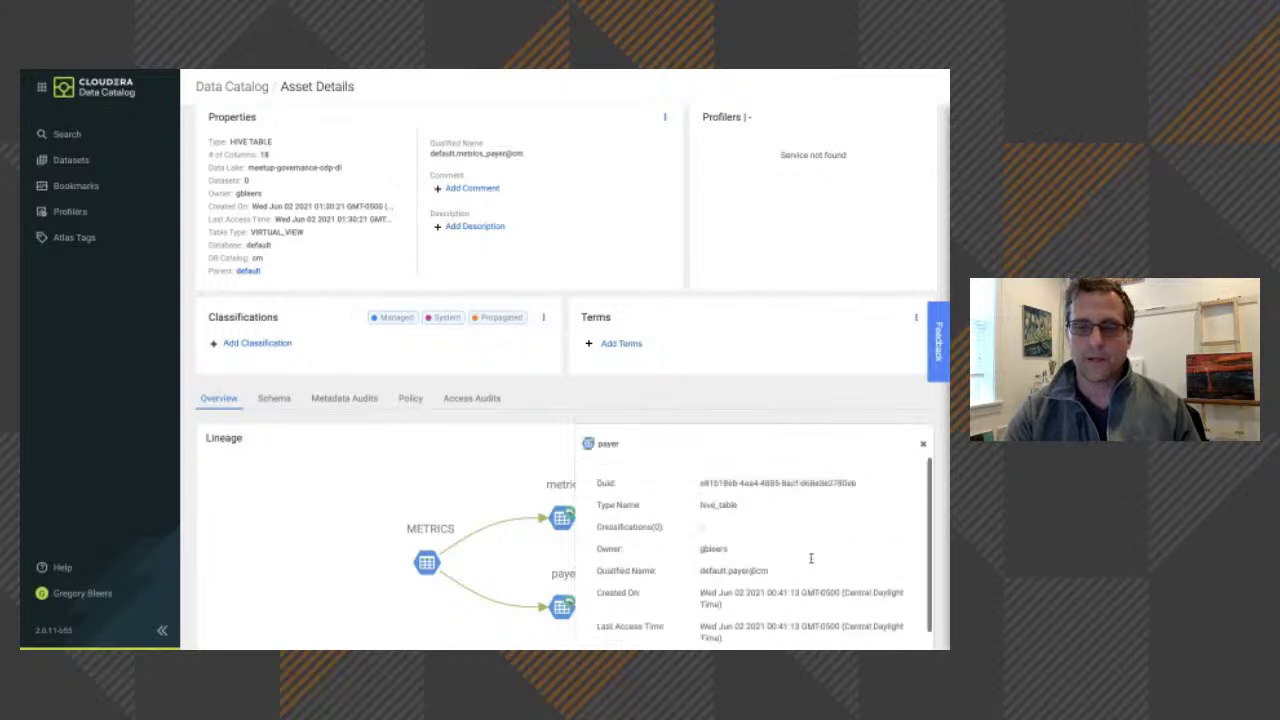
{"action": "left_click", "coordinate": [922, 445]}
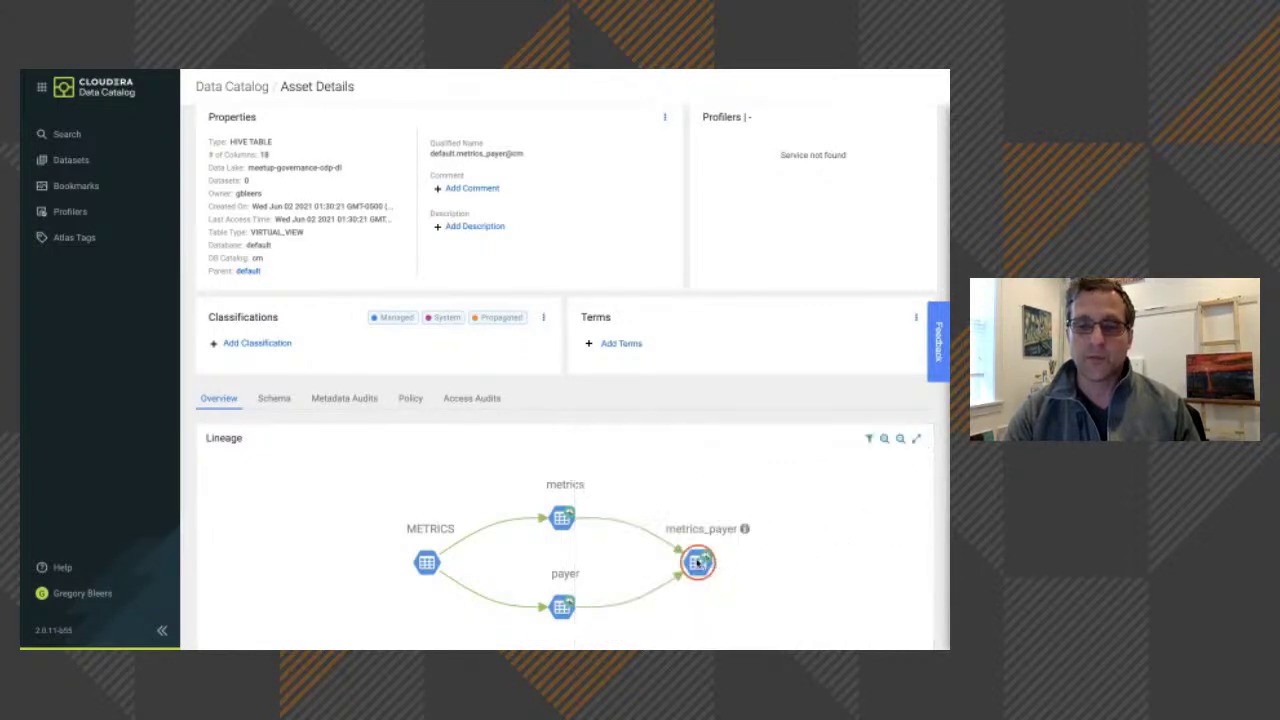
Examine the details of the metrics_payer entity in the lineage graph, including its table type and database
{"action": "left_click", "coordinate": [745, 533]}
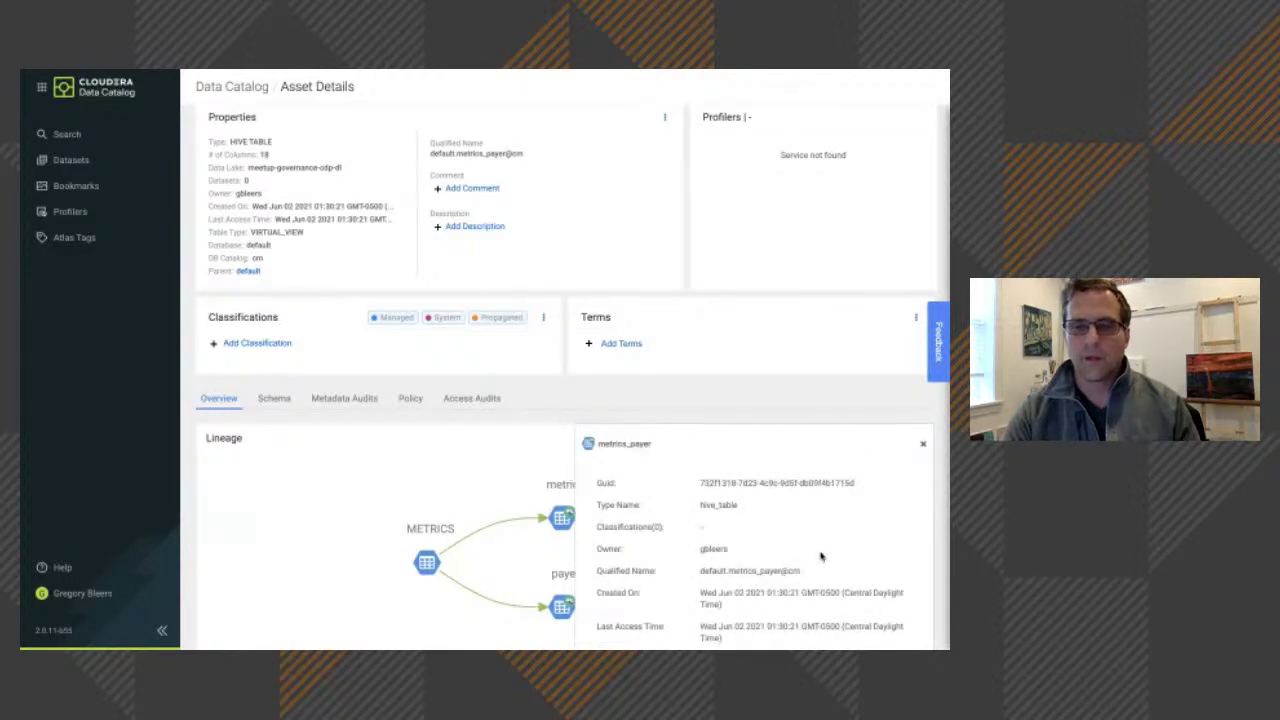
{"action": "scroll", "coordinate": [839, 593], "scroll_direction": "down", "scroll_amount": 3}
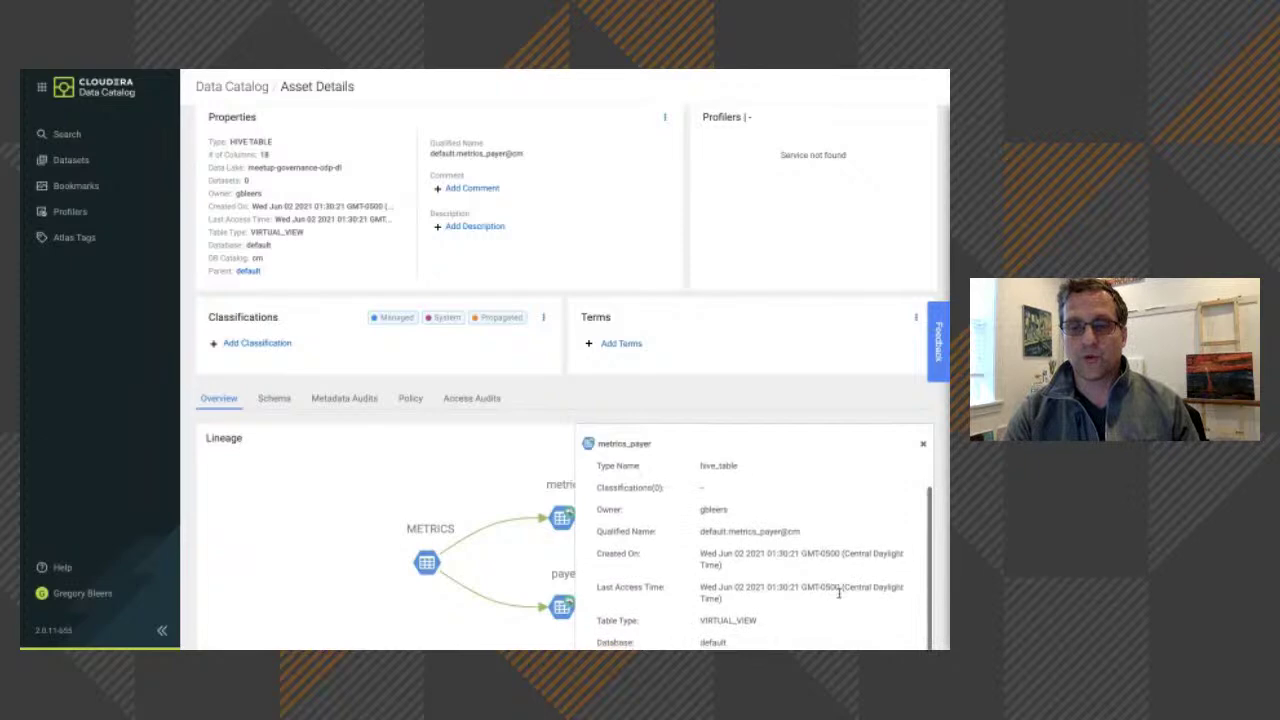
{"action": "scroll", "coordinate": [840, 597], "scroll_direction": "down", "scroll_amount": 1}
{"action": "scroll", "coordinate": [839, 597], "scroll_direction": "down", "scroll_amount": 1}
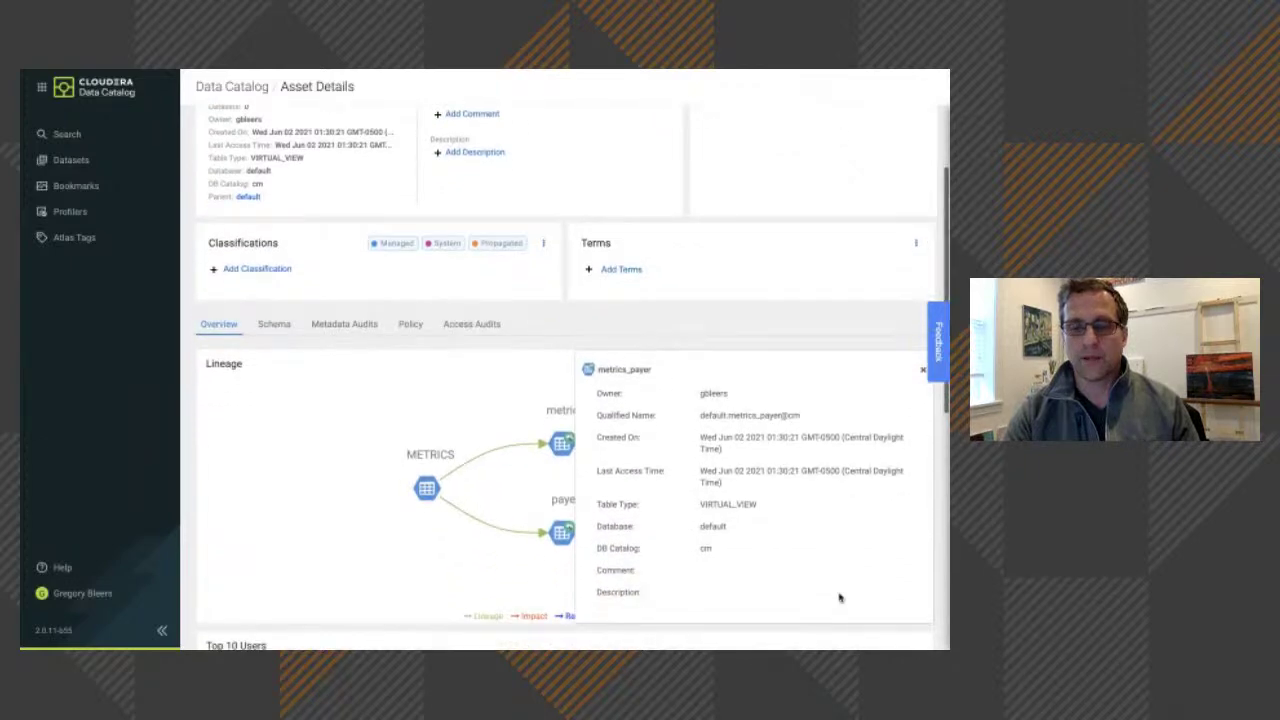
{"action": "left_click", "coordinate": [922, 365]}
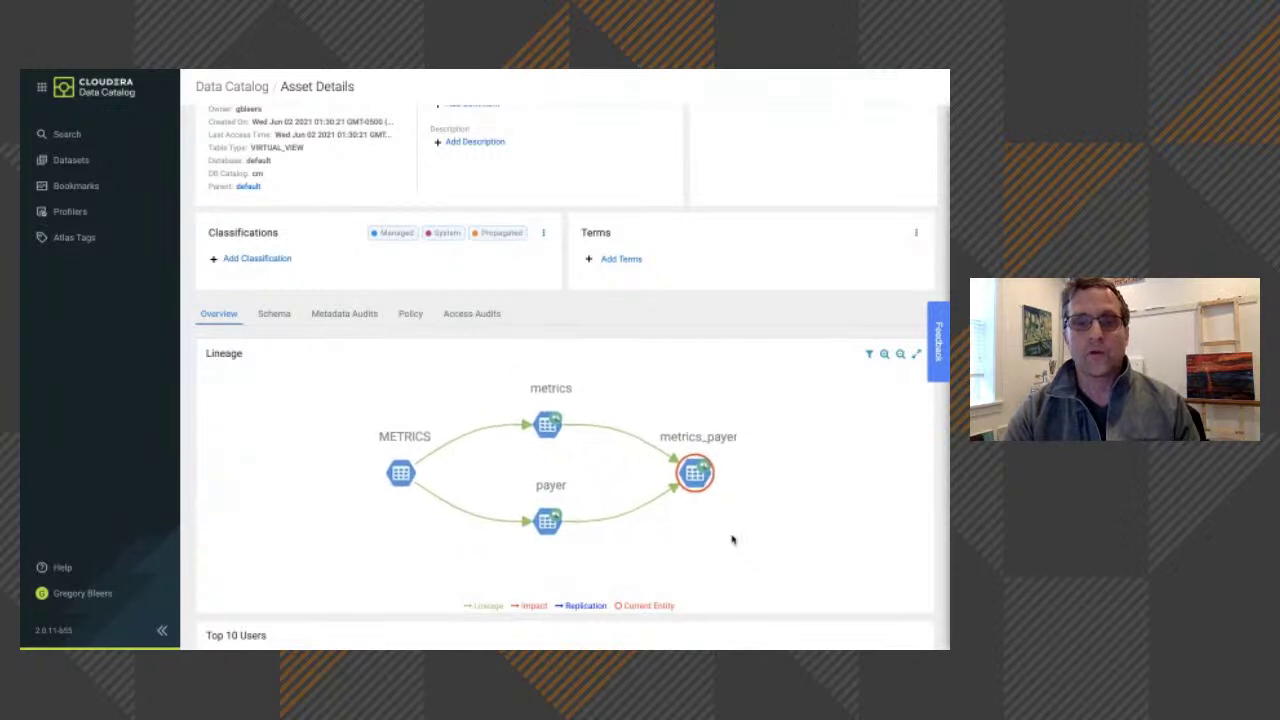
Review the schema of the metrics_payer table, reading through all its column names and data types
{"action": "left_click", "coordinate": [274, 315]}
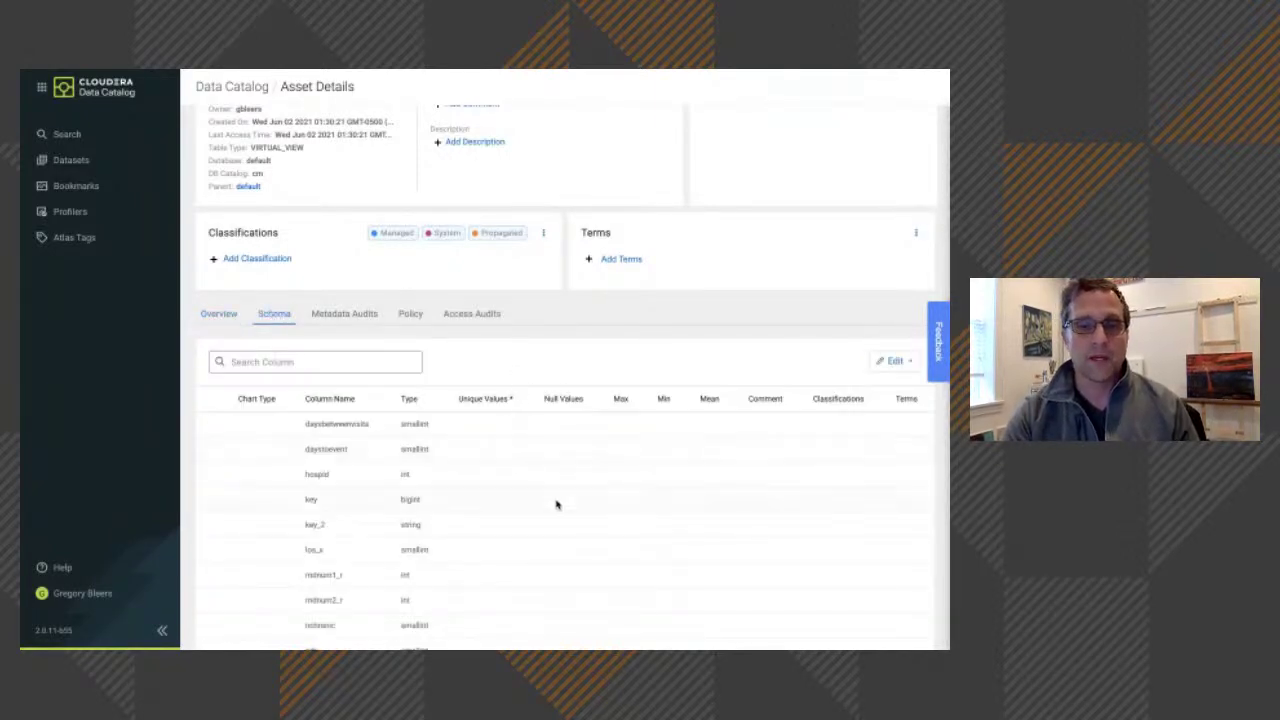
{"action": "scroll", "coordinate": [557, 505], "scroll_direction": "down", "scroll_amount": 1}
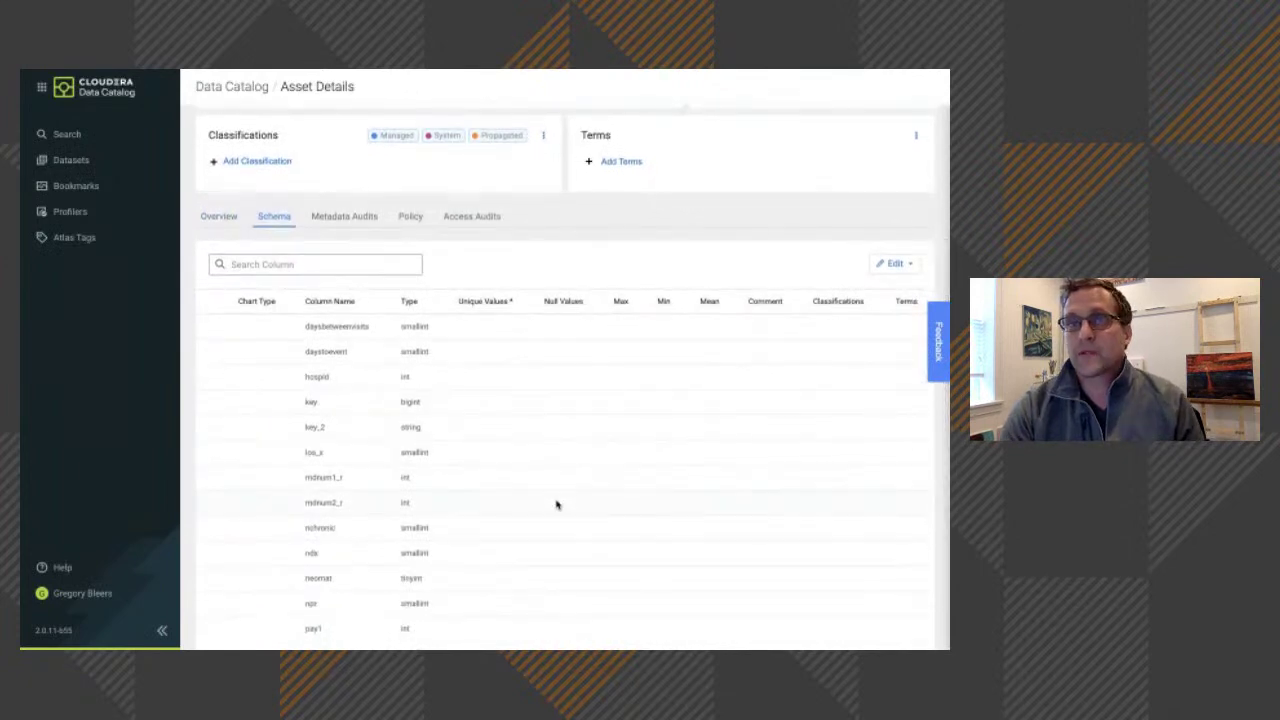
{"action": "scroll", "coordinate": [557, 505], "scroll_direction": "down", "scroll_amount": 1}
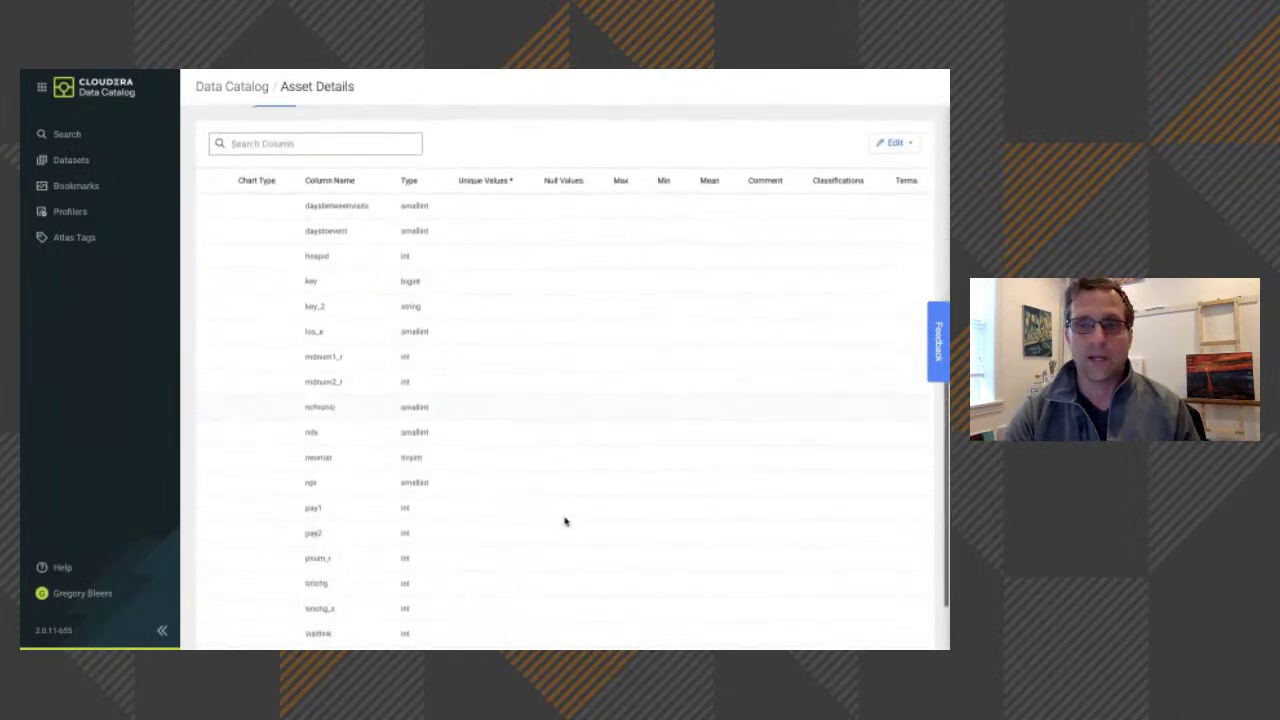
{"action": "scroll", "coordinate": [565, 521], "scroll_direction": "down", "scroll_amount": 1}
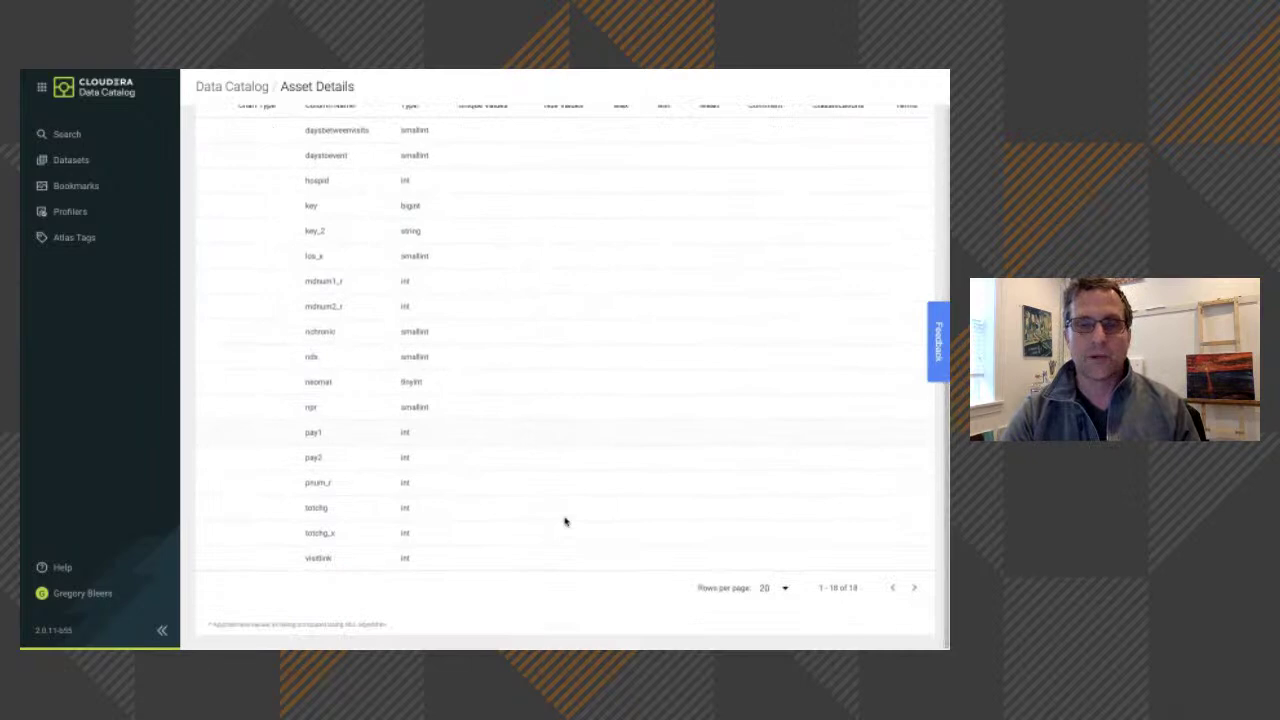
Review the metadata audits of metrics_payer and the resource-based and tag-based policies that apply to it
{"action": "scroll", "coordinate": [563, 520], "scroll_direction": "up", "scroll_amount": 3}
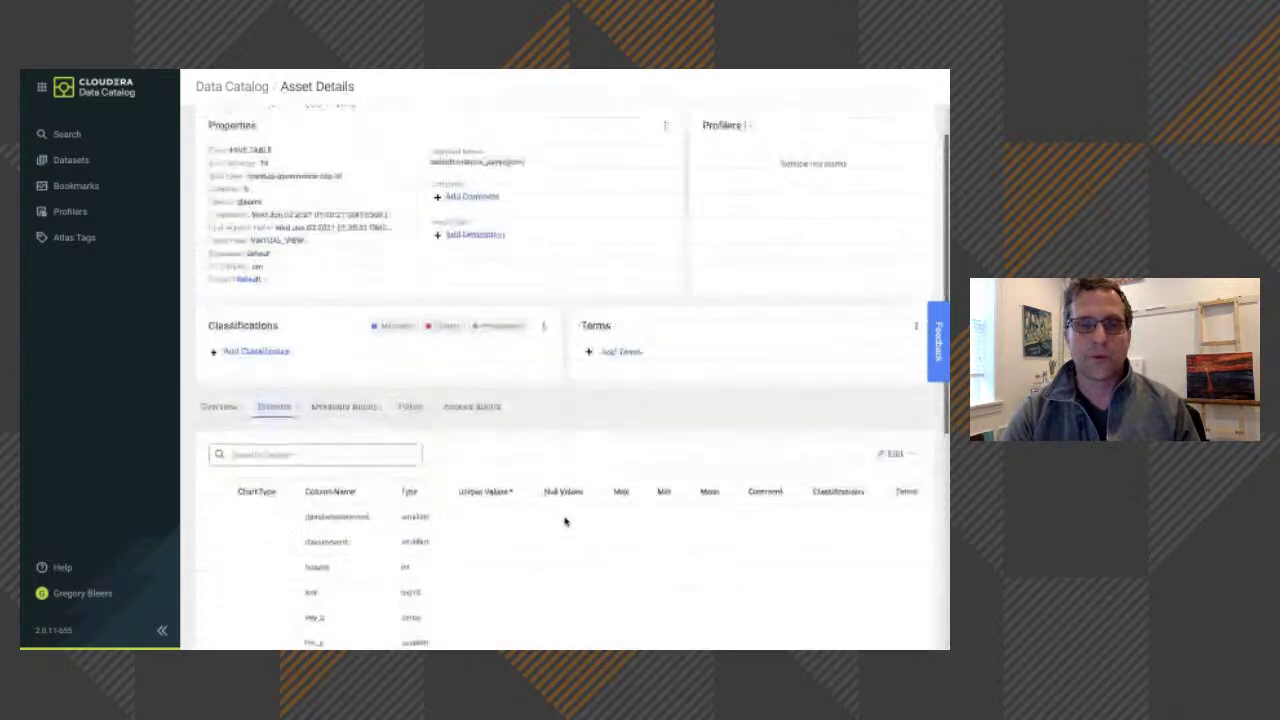
{"action": "left_click", "coordinate": [359, 414]}
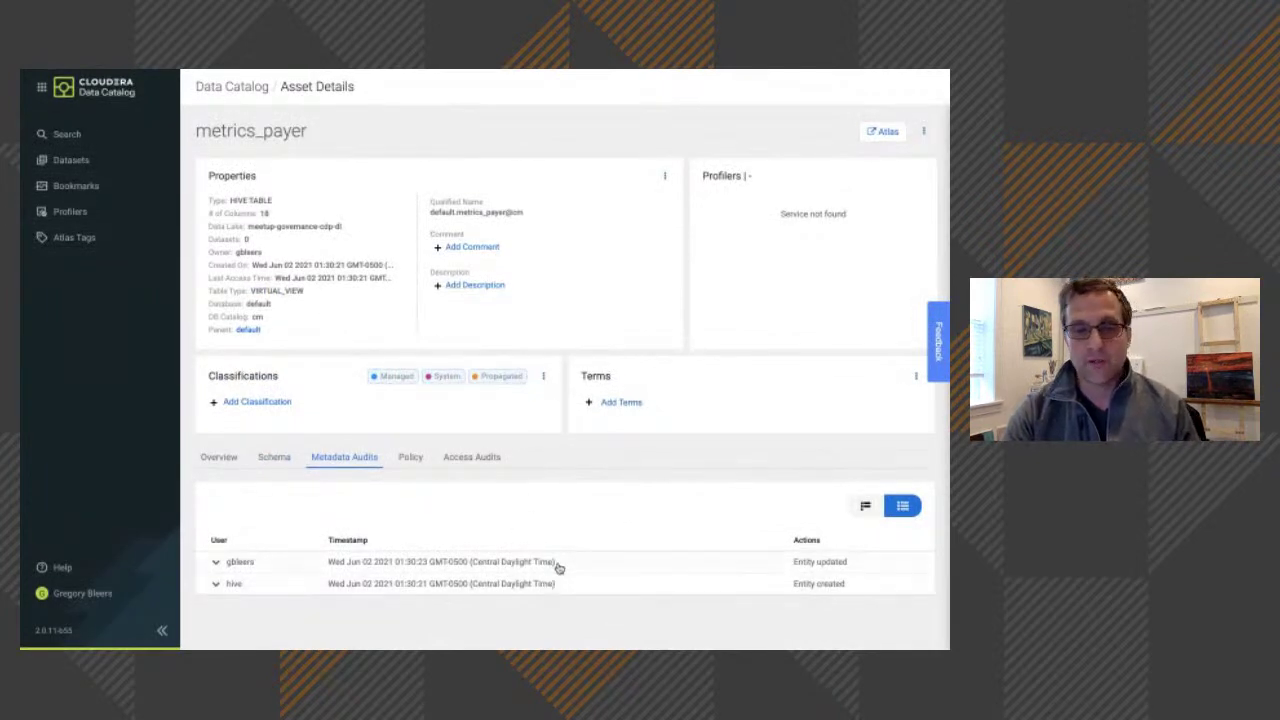
{"action": "left_click", "coordinate": [411, 460]}
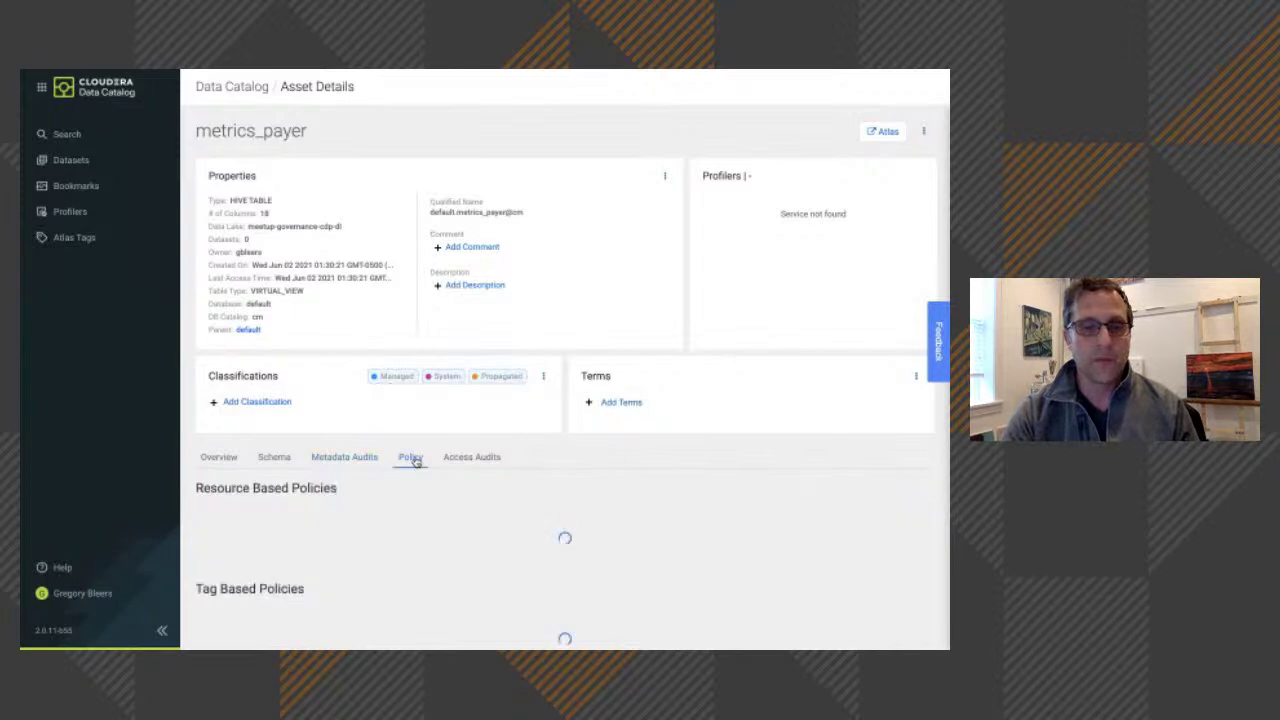
{"action": "scroll", "coordinate": [713, 475], "scroll_direction": "down", "scroll_amount": 2}
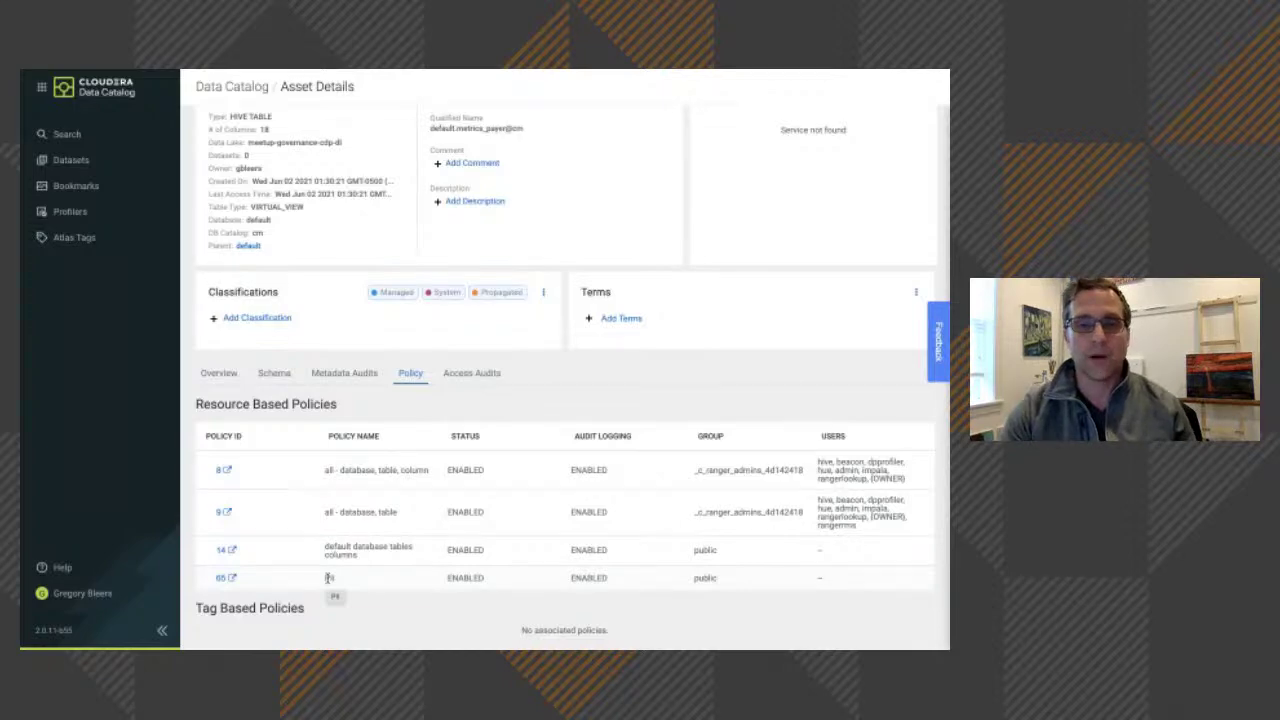
Examine the access audits of metrics_payer, including event time, access type, result and access enforcer
{"action": "left_click", "coordinate": [480, 374]}
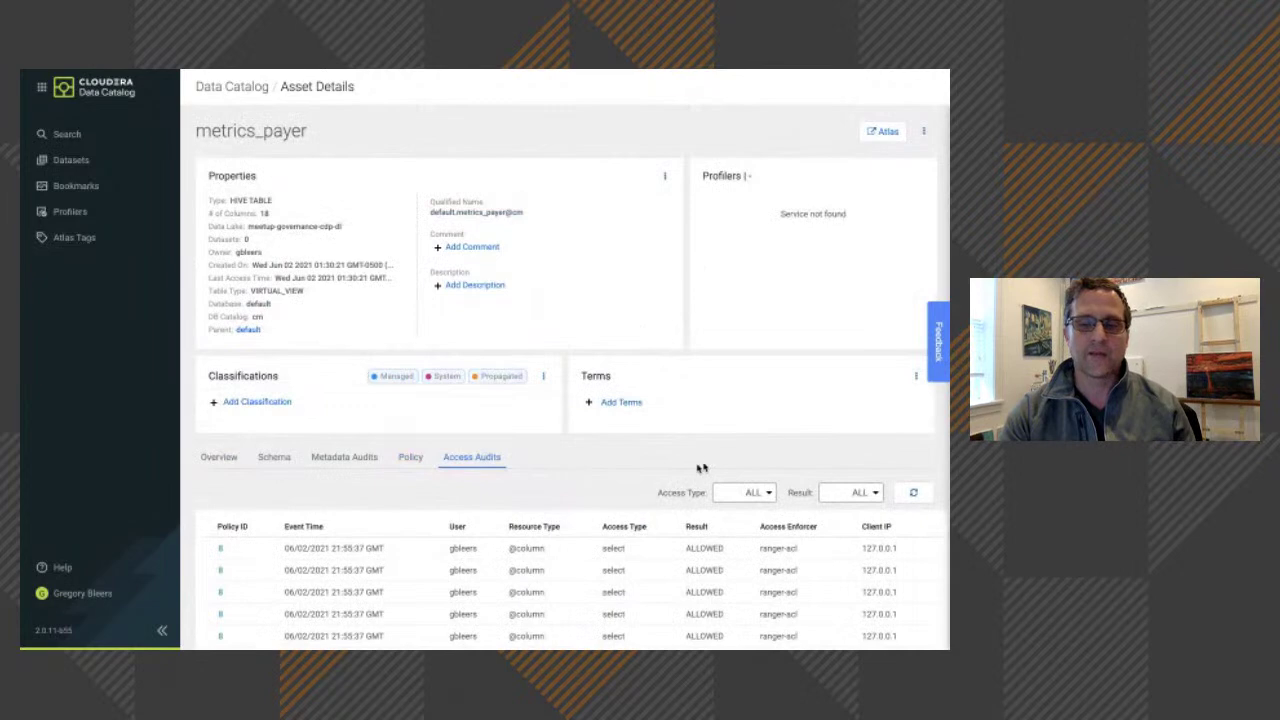
{"action": "scroll", "coordinate": [650, 471], "scroll_direction": "down", "scroll_amount": 1}
{"action": "scroll", "coordinate": [646, 474], "scroll_direction": "down", "scroll_amount": 5}
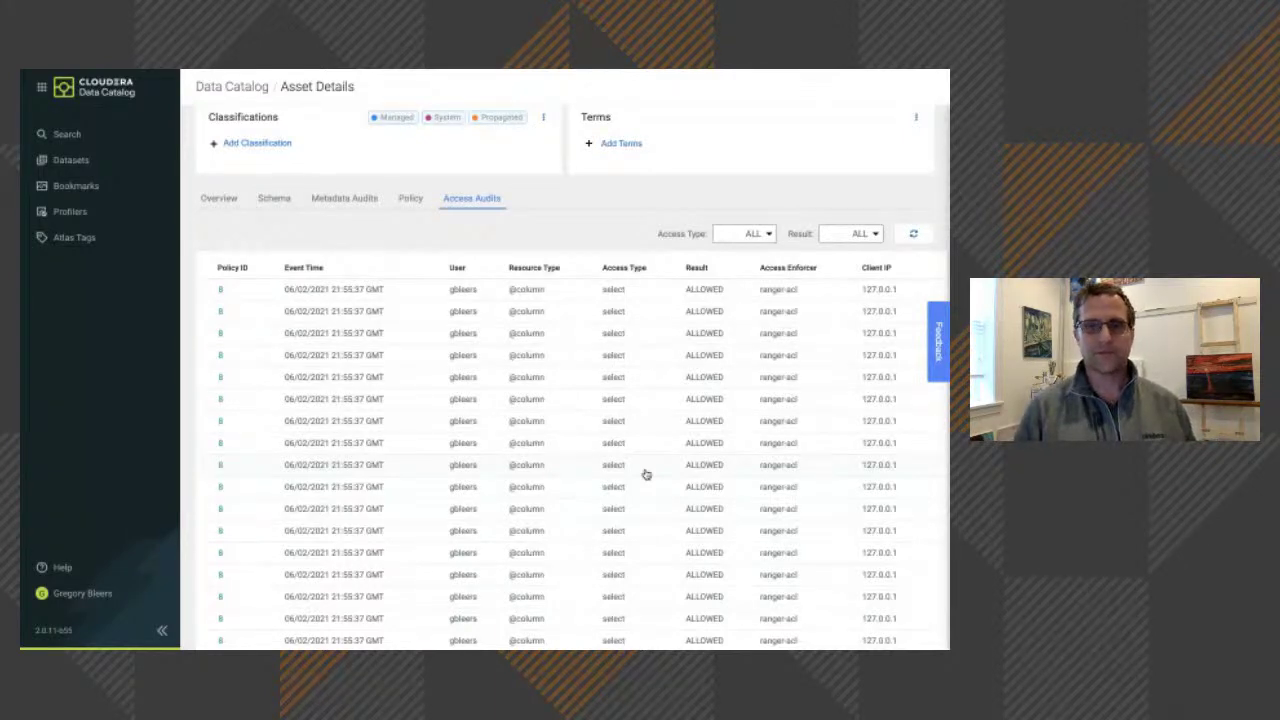
{"action": "scroll", "coordinate": [648, 474], "scroll_direction": "up", "scroll_amount": 5}
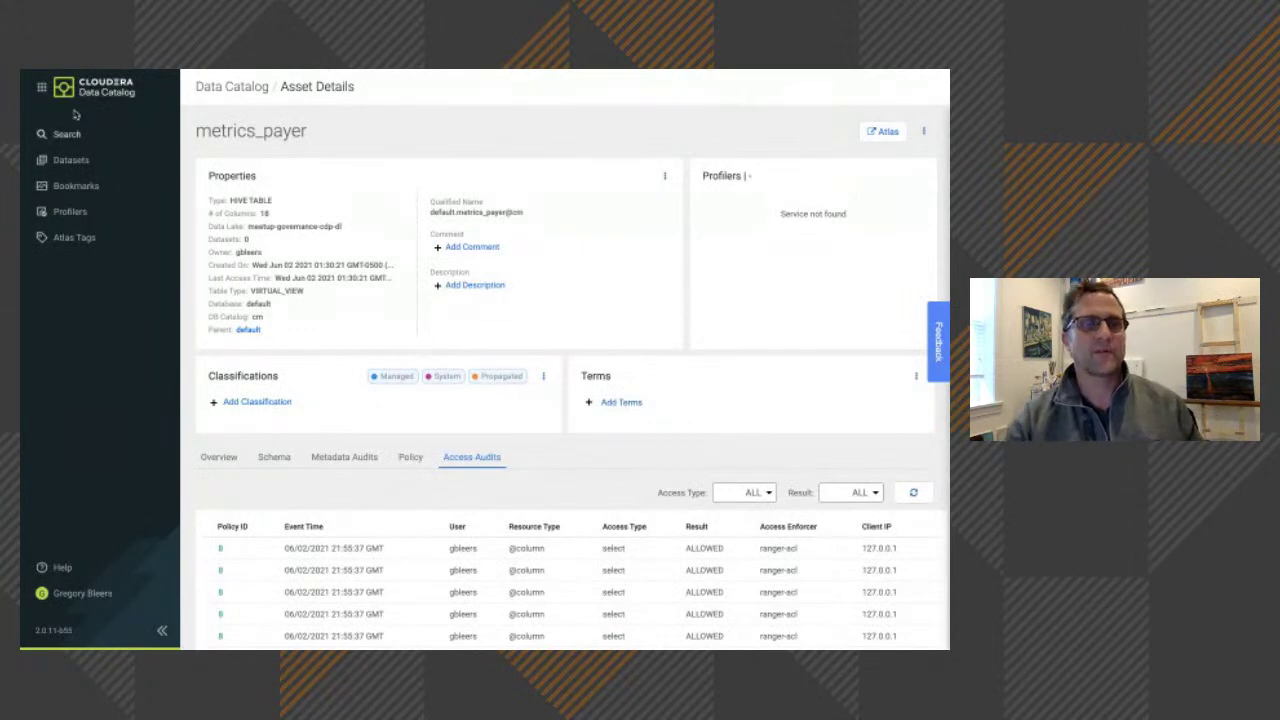
Switch to Data Warehouse and open Data Visualization for the meetup-governance virtual warehouse
{"action": "left_click", "coordinate": [42, 90]}
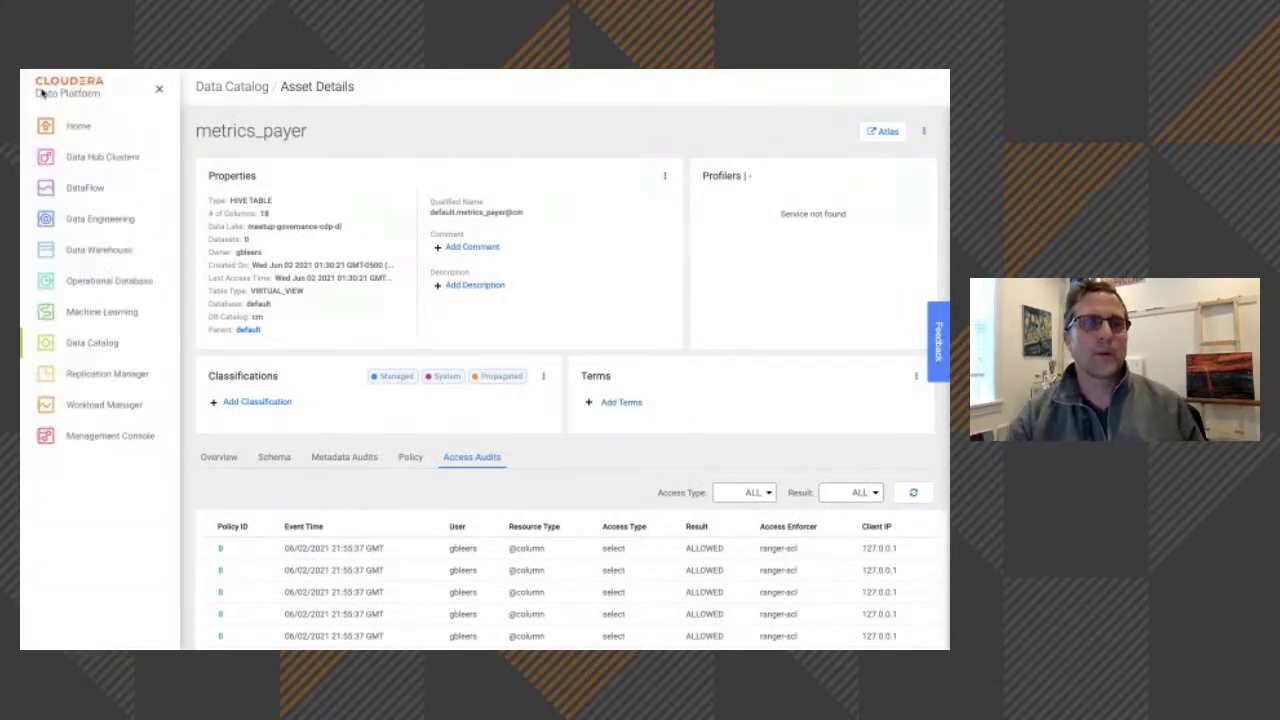
{"action": "left_click", "coordinate": [100, 252]}
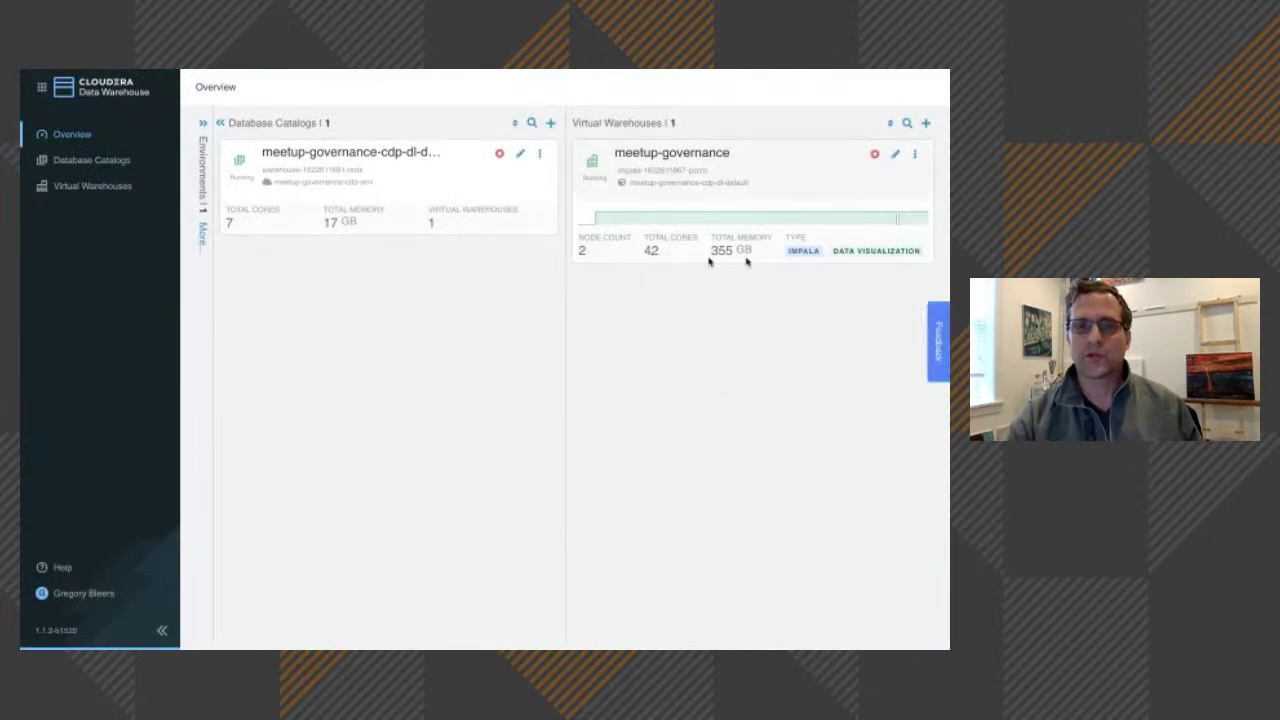
{"action": "left_click", "coordinate": [914, 157]}
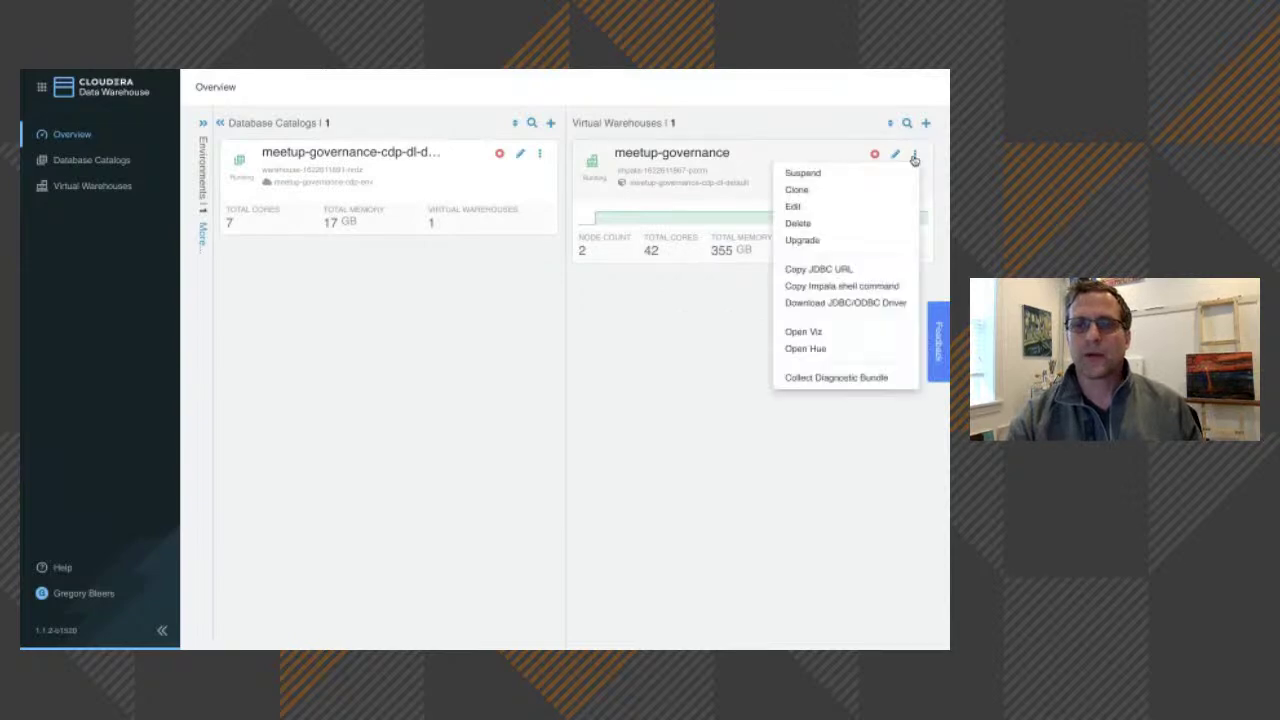
{"action": "left_click", "coordinate": [803, 332]}
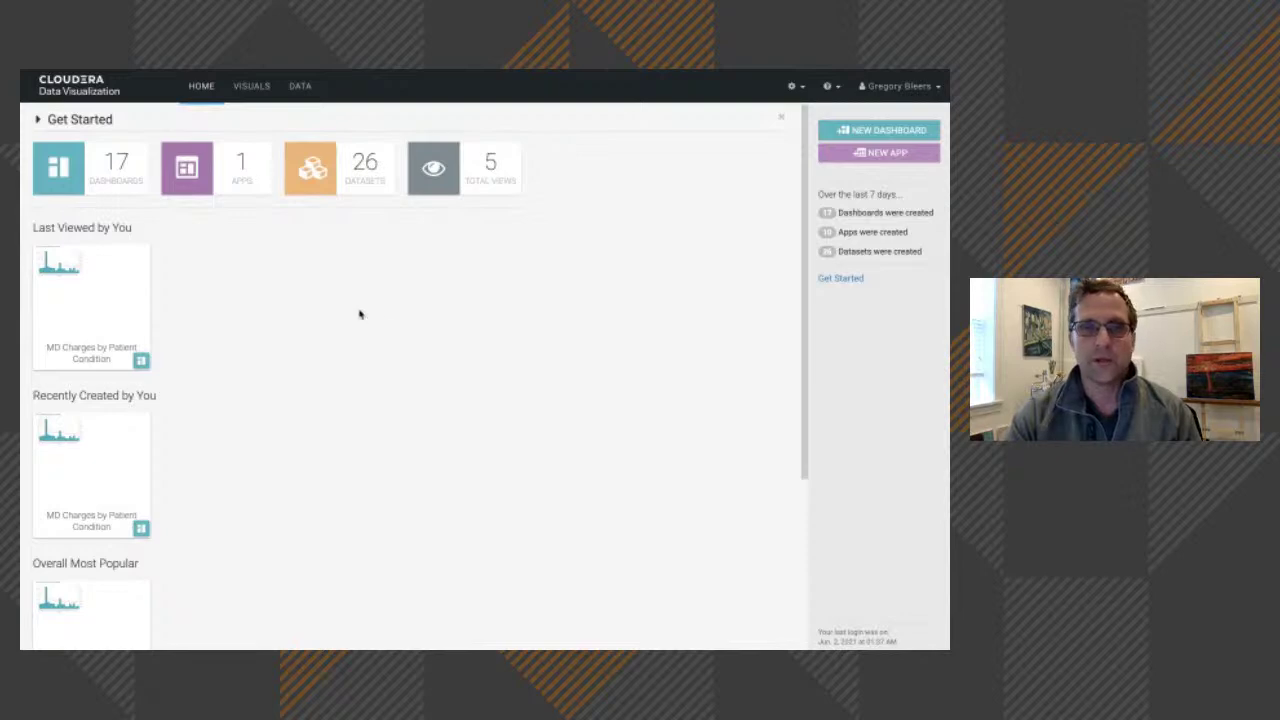
Explore the default database of the Default Impala VW connection and look across the diagnosis table's sample data
{"action": "left_click", "coordinate": [299, 88]}
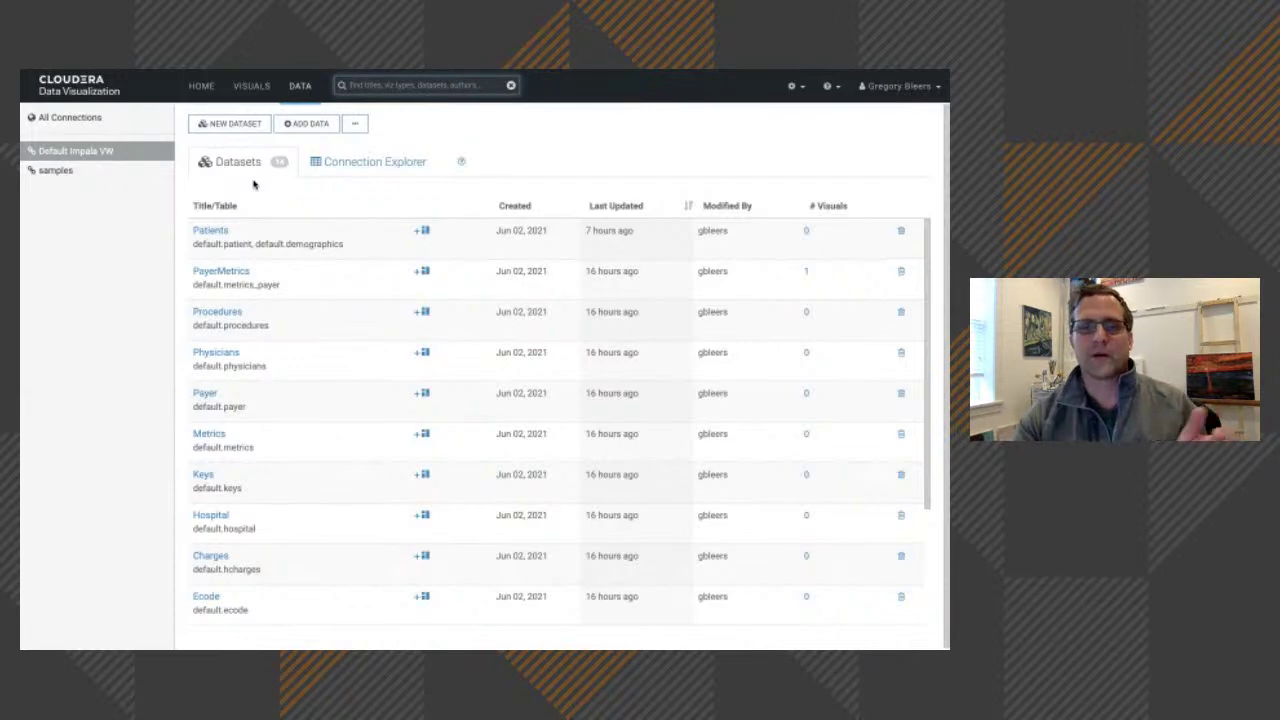
{"action": "left_click", "coordinate": [342, 163]}
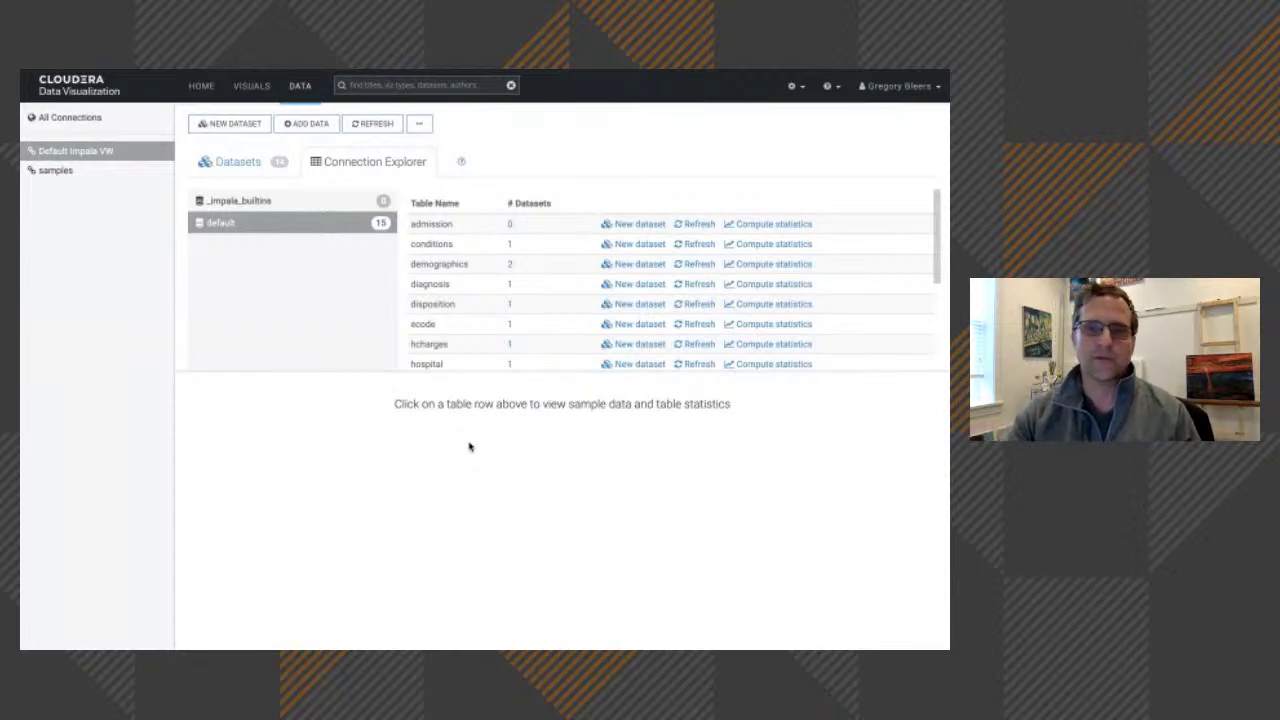
{"action": "left_click", "coordinate": [543, 287]}
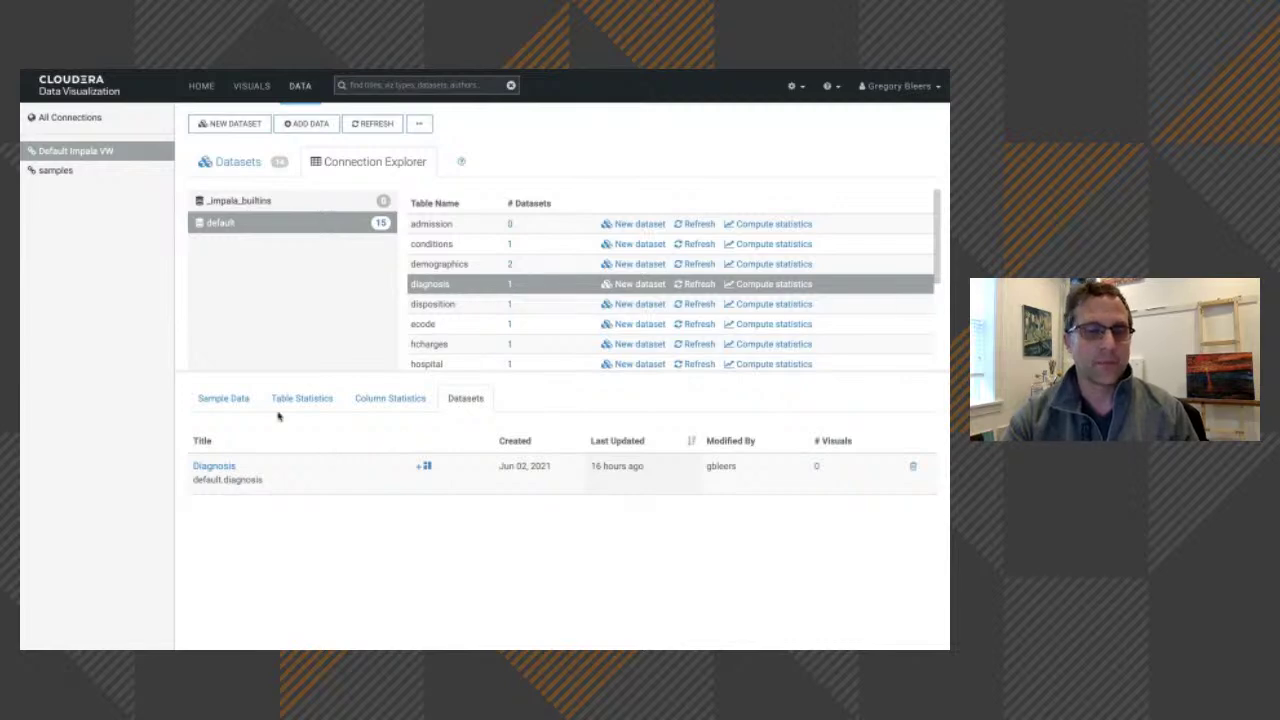
{"action": "left_click", "coordinate": [241, 400]}
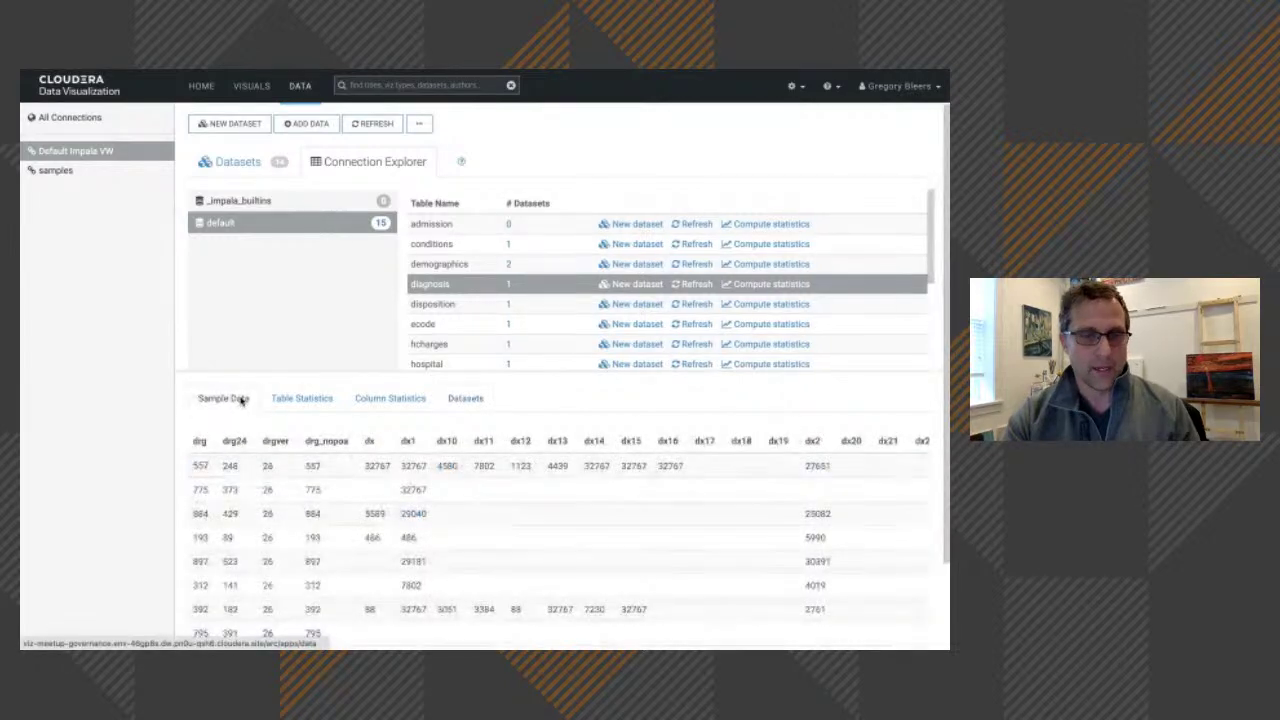
{"action": "scroll", "coordinate": [534, 561], "scroll_direction": "right", "scroll_amount": 5}
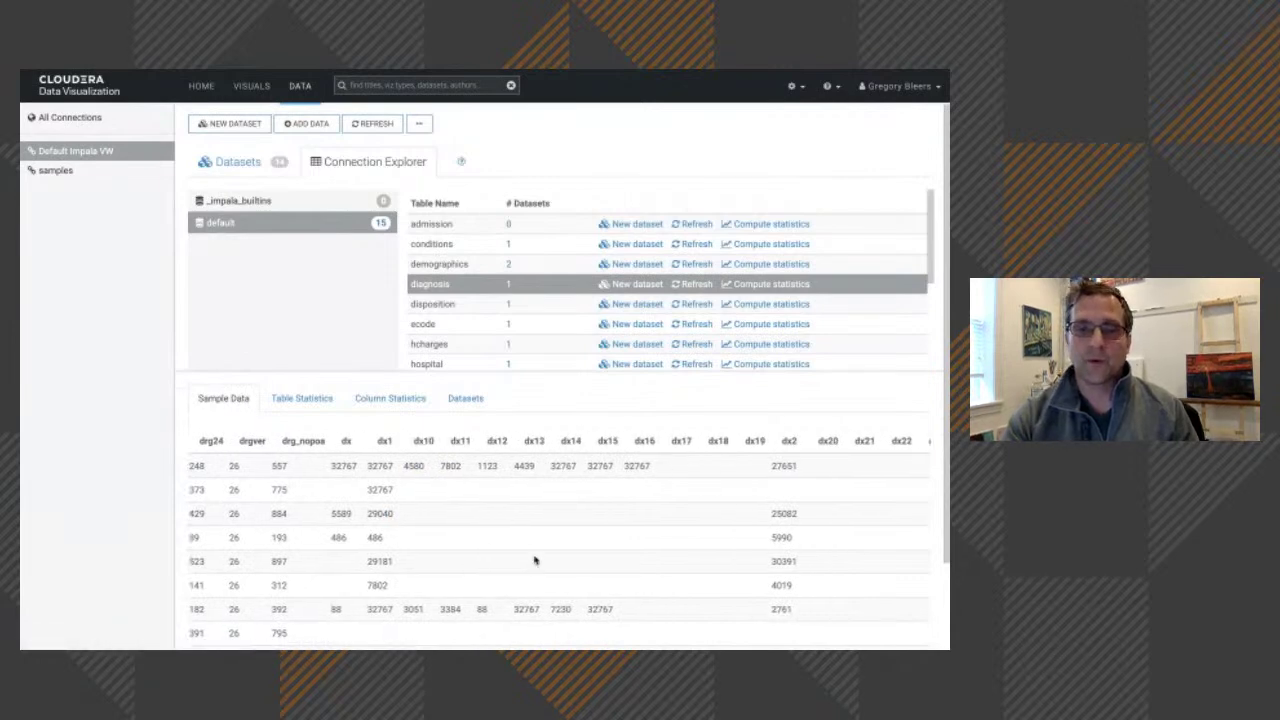
{"action": "scroll", "coordinate": [534, 561], "scroll_direction": "right", "scroll_amount": 8}
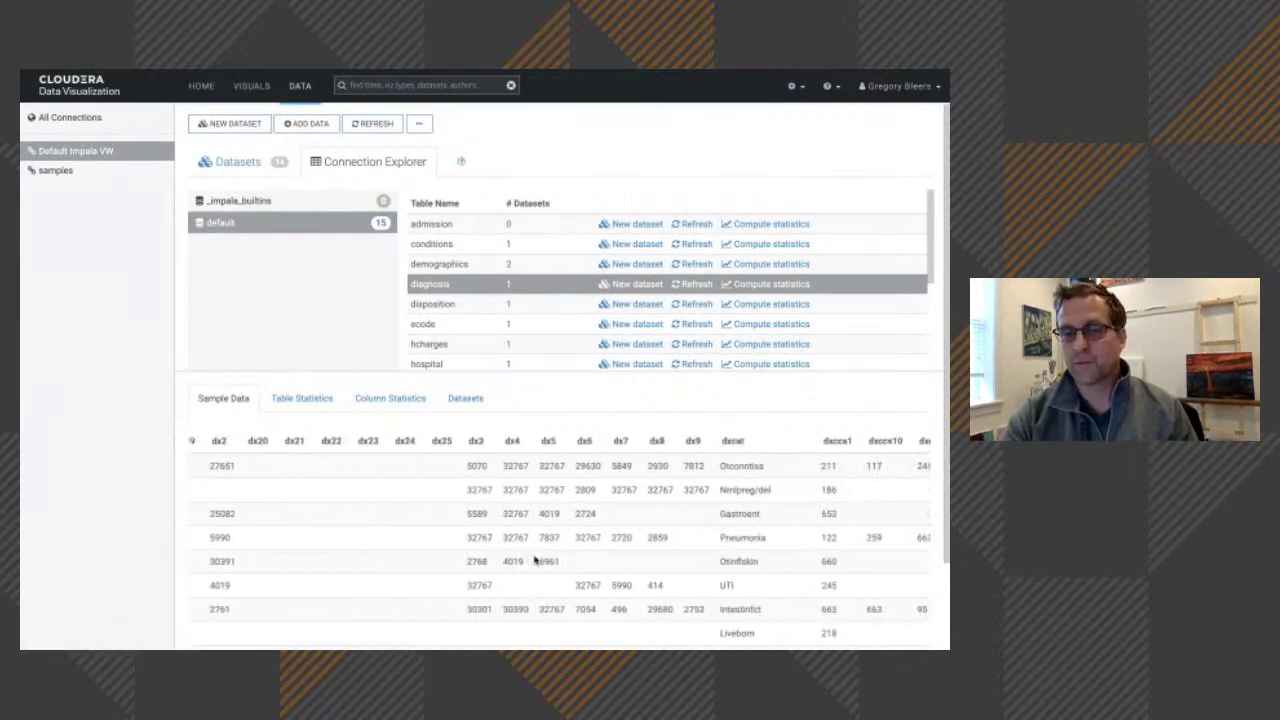
{"action": "scroll", "coordinate": [534, 561], "scroll_direction": "right", "scroll_amount": 1}
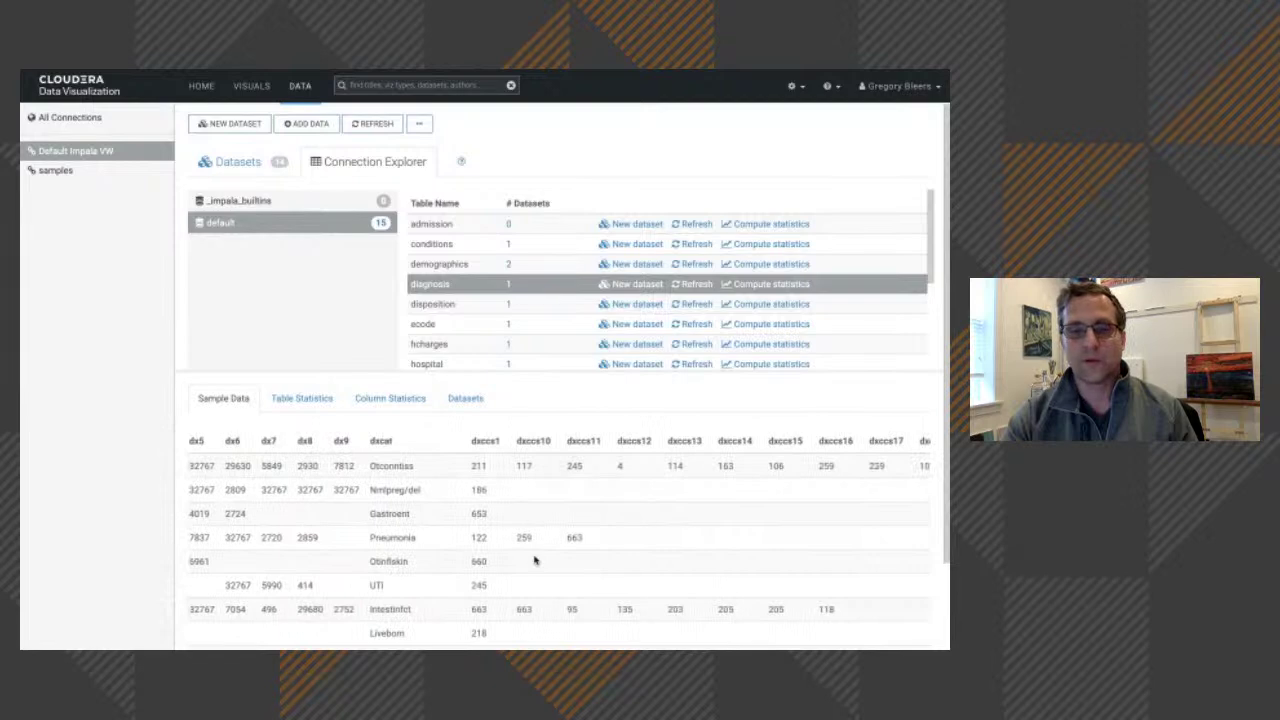
{"action": "scroll", "coordinate": [534, 561], "scroll_direction": "right", "scroll_amount": 6}
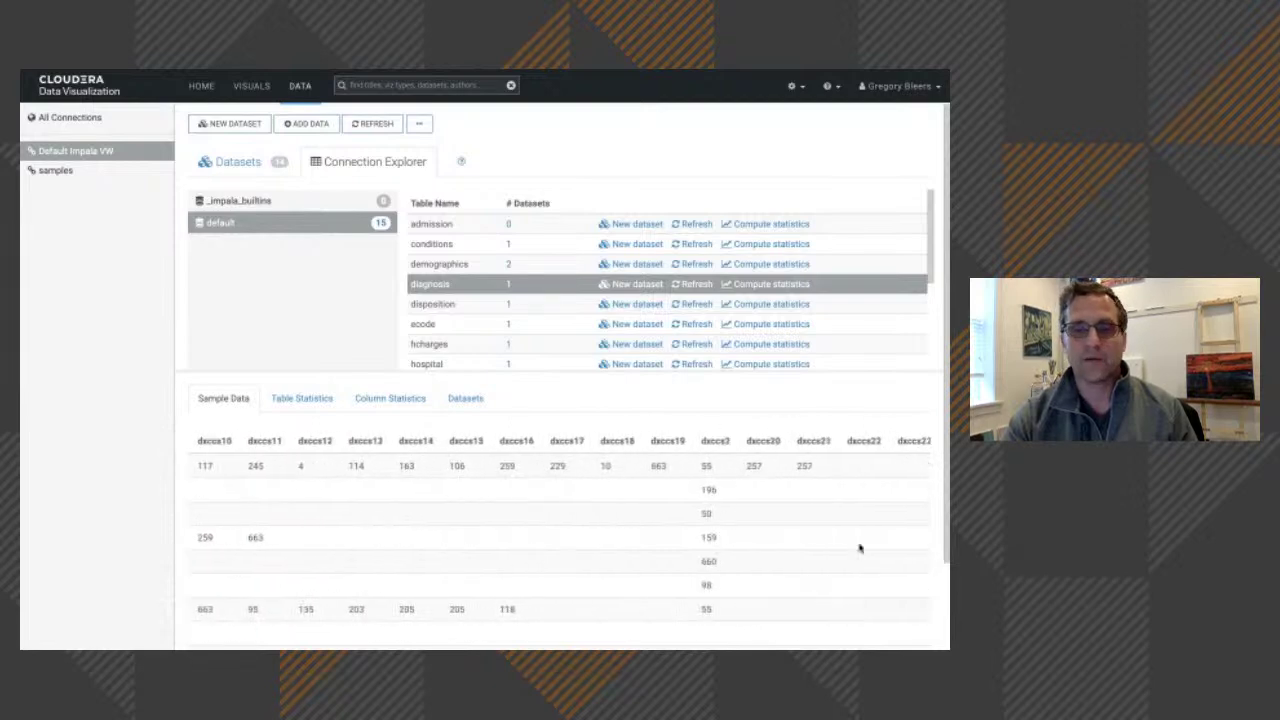
{"action": "scroll", "coordinate": [859, 548], "scroll_direction": "left", "scroll_amount": 15}
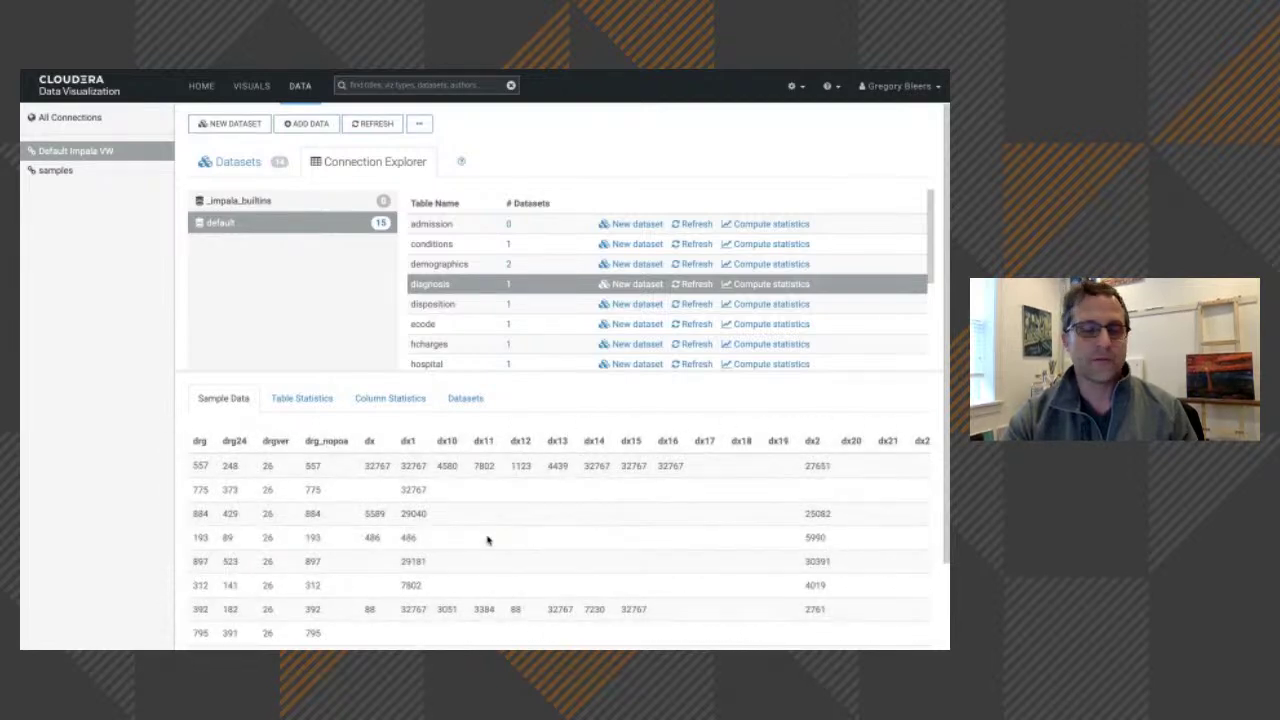
Review the diagnosis table's table and column statistics and the datasets built on it
{"action": "left_click", "coordinate": [323, 402]}
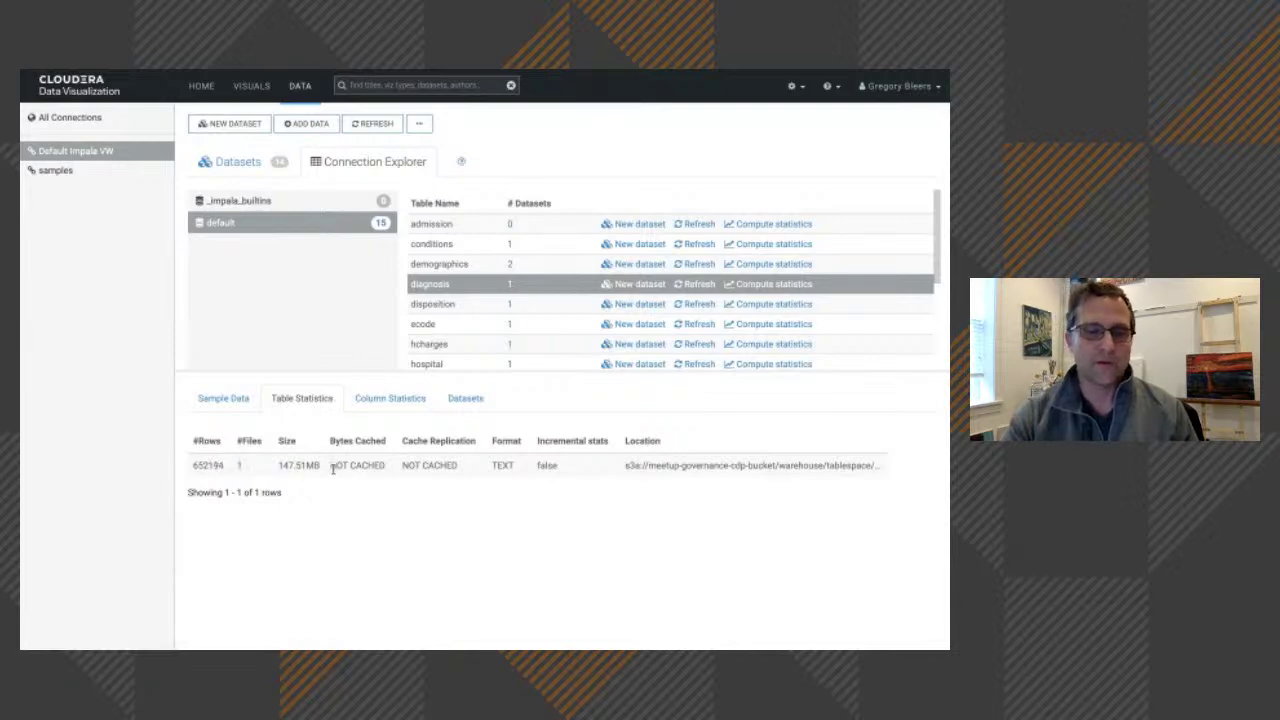
{"action": "left_click", "coordinate": [389, 399]}
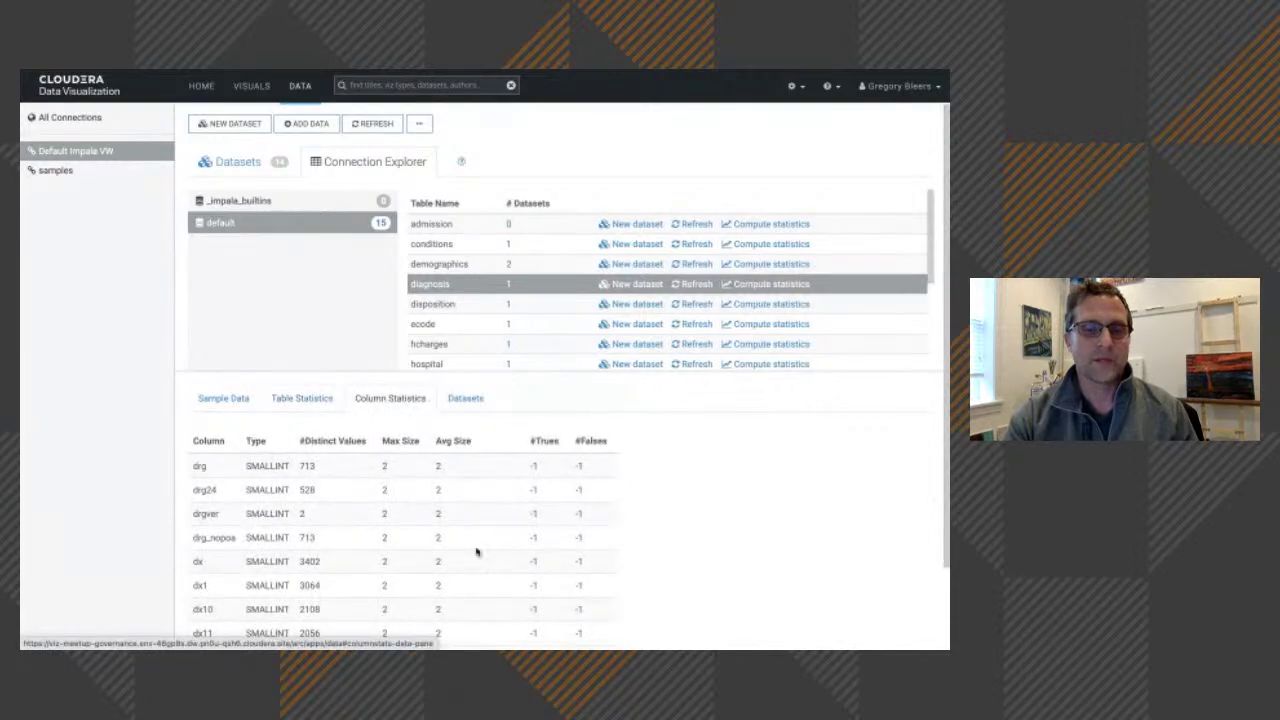
{"action": "scroll", "coordinate": [495, 578], "scroll_direction": "down", "scroll_amount": 2}
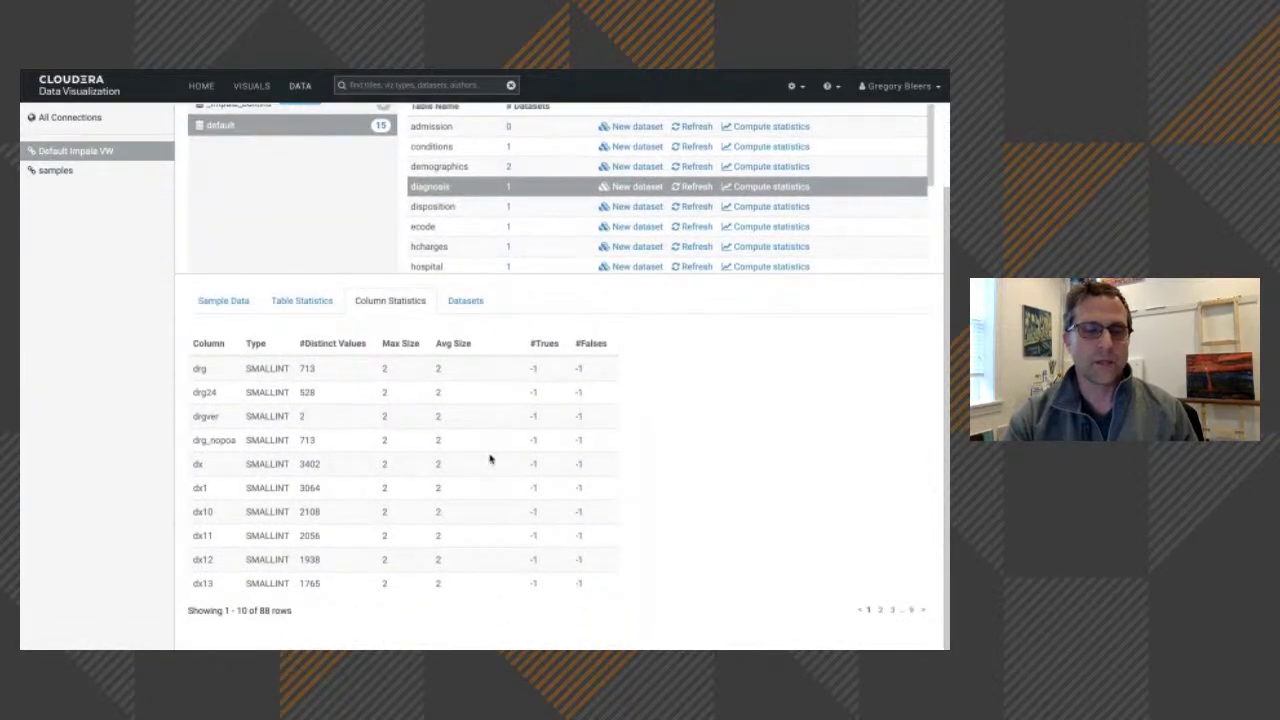
{"action": "scroll", "coordinate": [490, 459], "scroll_direction": "up", "scroll_amount": 2}
{"action": "scroll", "coordinate": [490, 459], "scroll_direction": "up", "scroll_amount": 1}
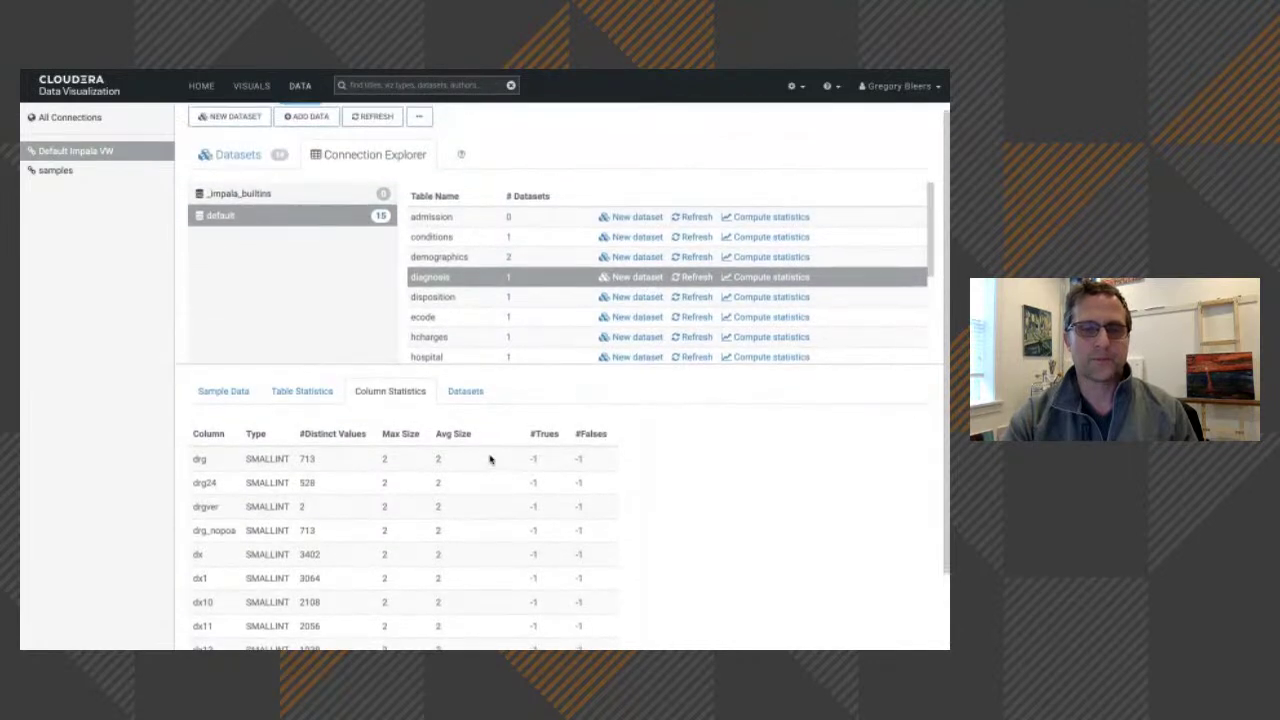
{"action": "left_click", "coordinate": [465, 398]}
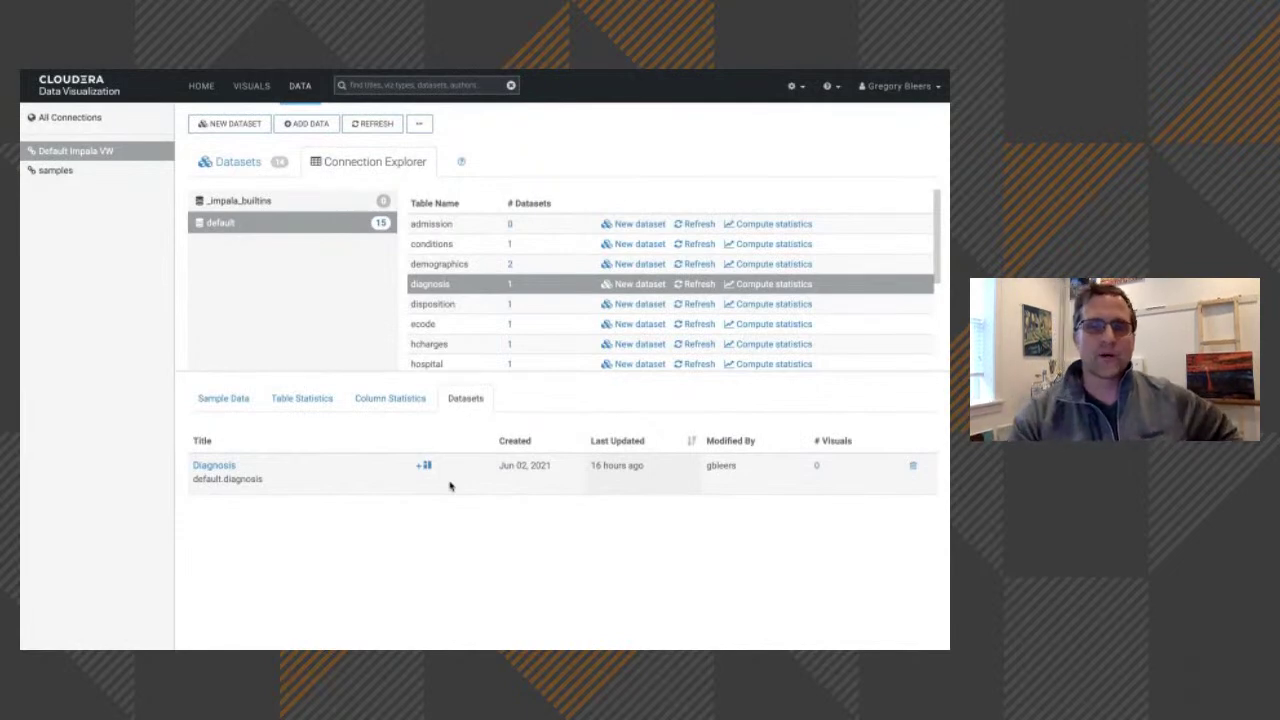
Browse the datasets of the Default Impala VW connection and start a new dashboard from the Patients dataset
{"action": "left_click", "coordinate": [240, 167]}
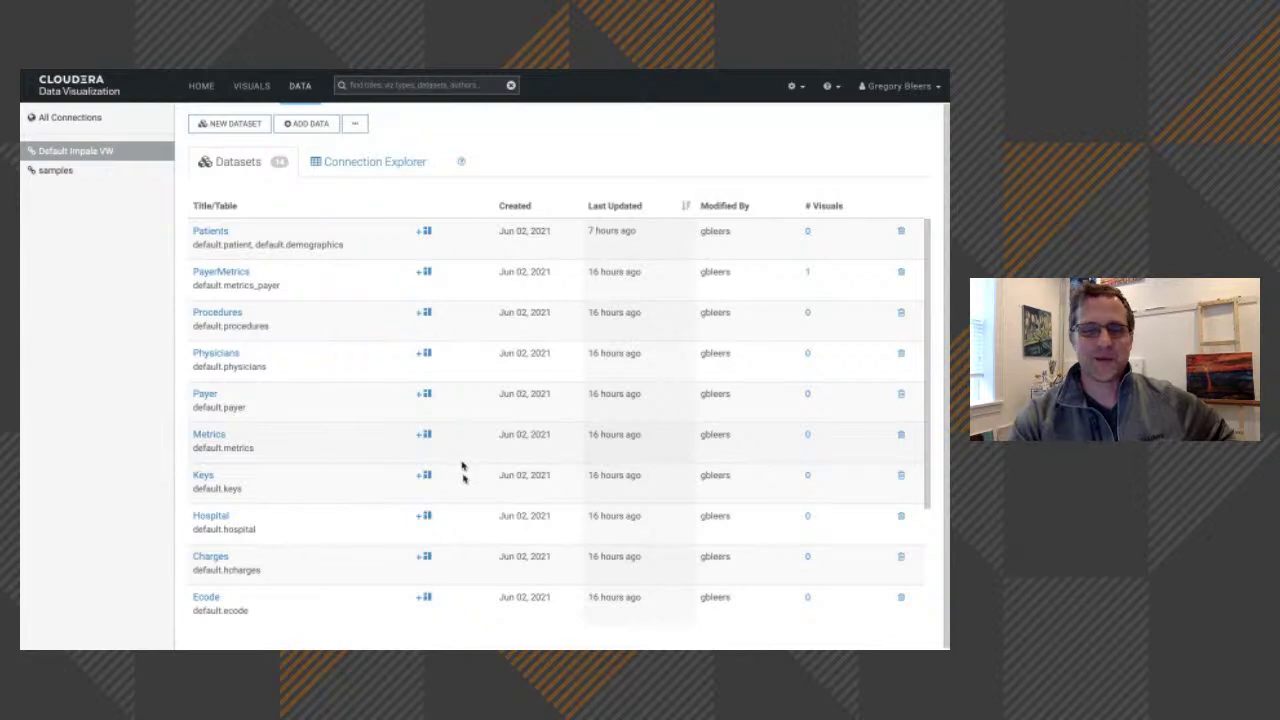
{"action": "scroll", "coordinate": [463, 470], "scroll_direction": "down", "scroll_amount": 3}
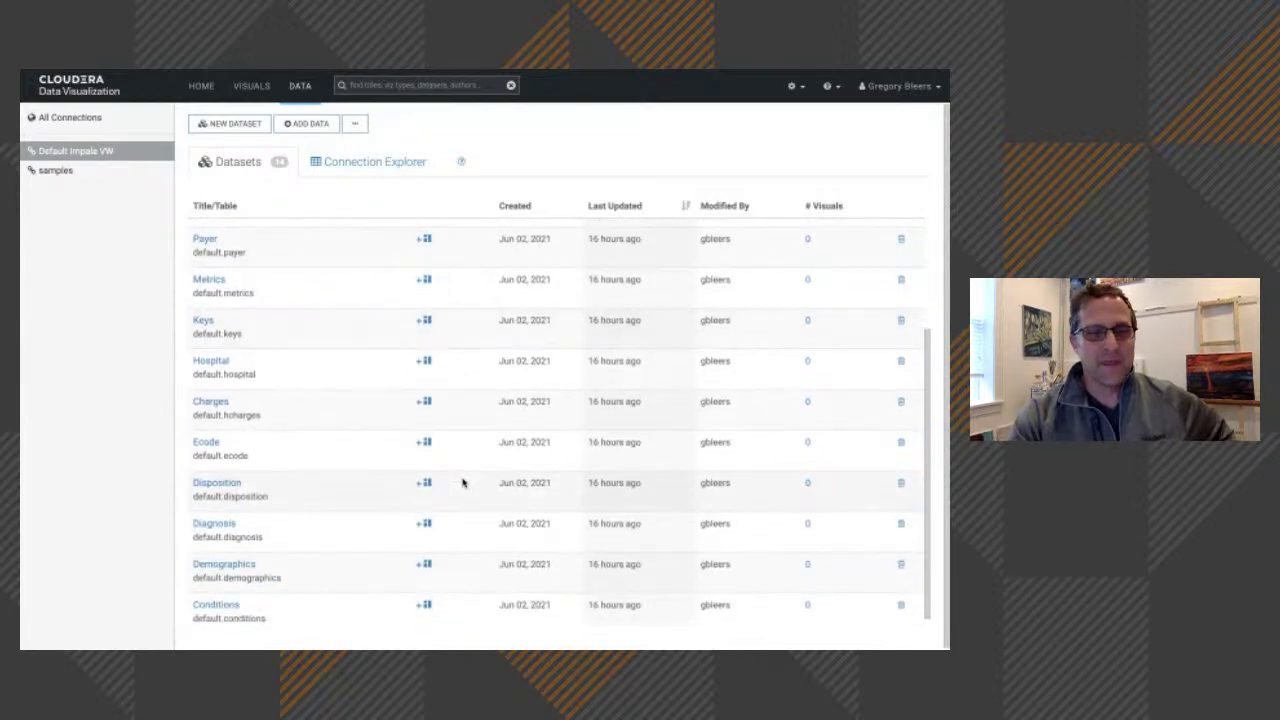
{"action": "scroll", "coordinate": [463, 483], "scroll_direction": "down", "scroll_amount": 1}
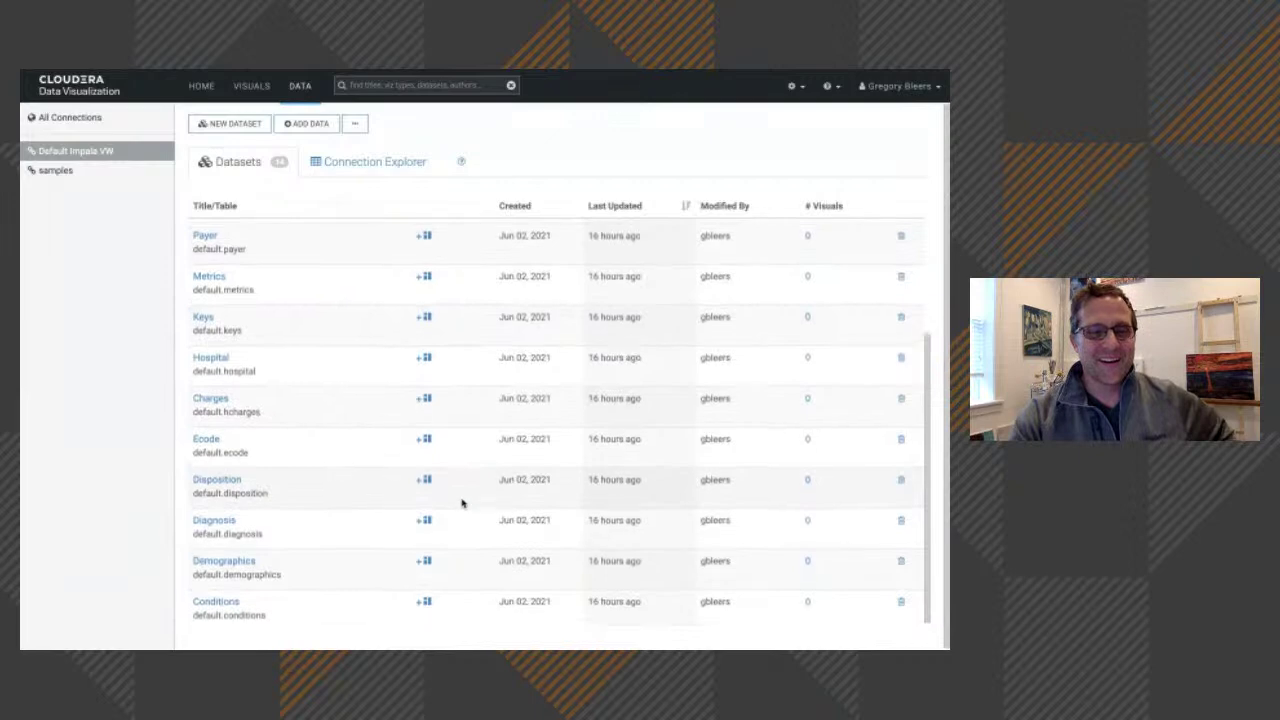
{"action": "scroll", "coordinate": [463, 483], "scroll_direction": "up", "scroll_amount": 2}
{"action": "scroll", "coordinate": [464, 462], "scroll_direction": "up", "scroll_amount": 1}
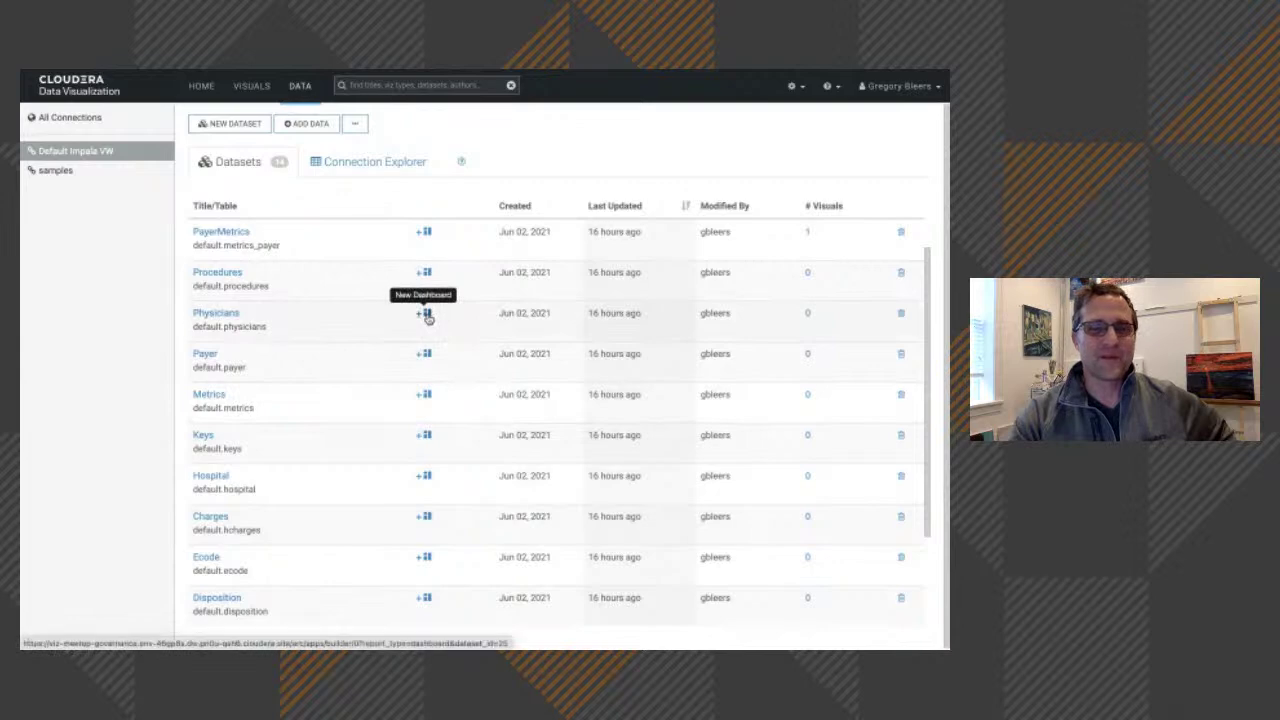
{"action": "scroll", "coordinate": [449, 371], "scroll_direction": "up", "scroll_amount": 1}
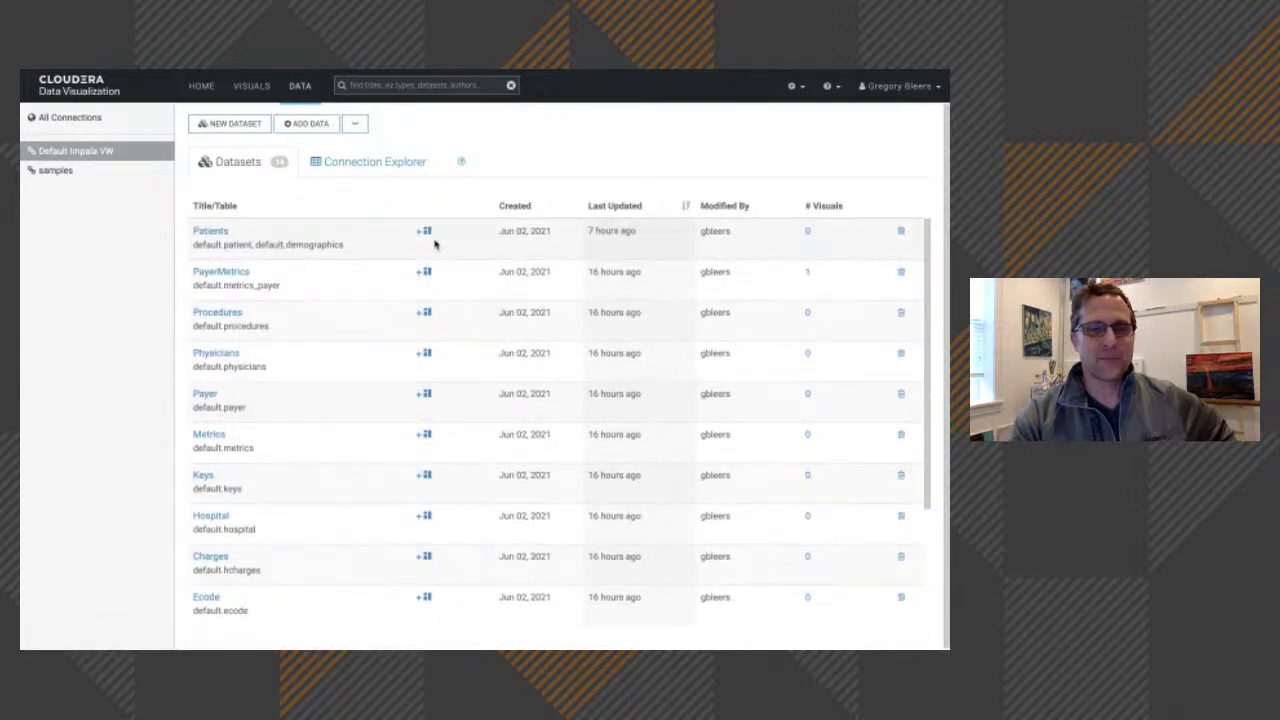
{"action": "left_click", "coordinate": [426, 233]}
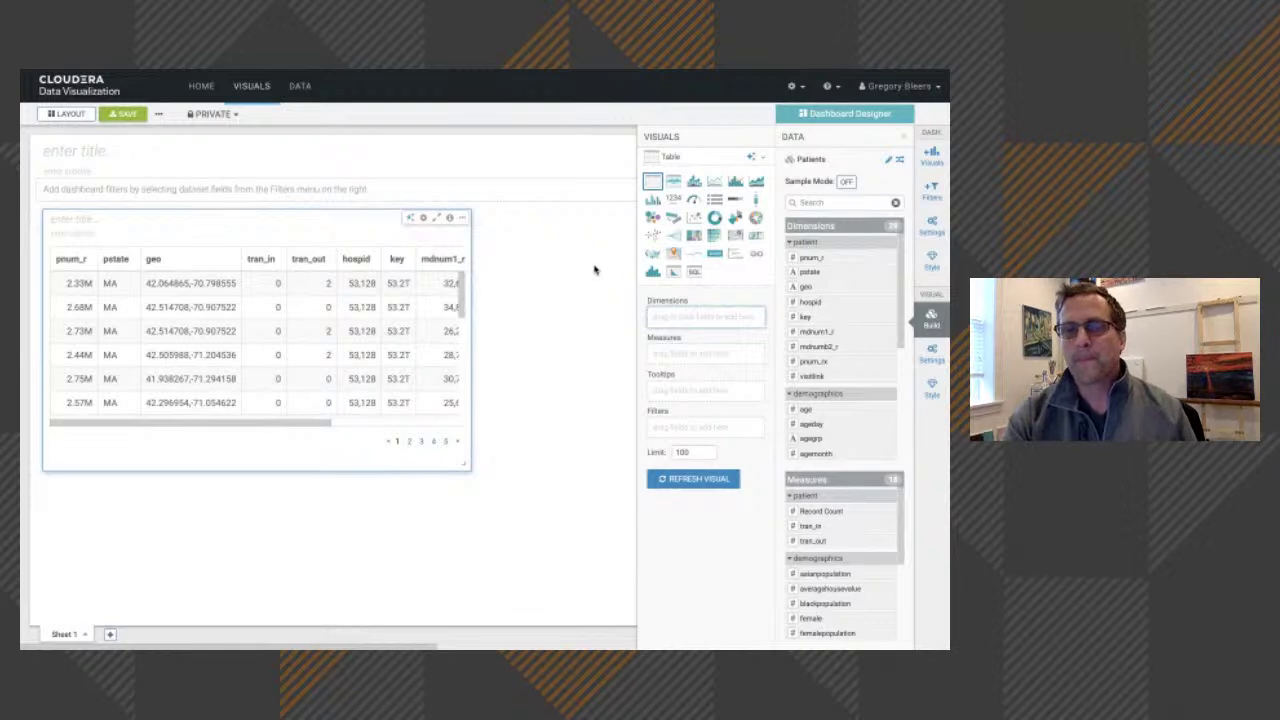
Change the dashboard's Patients table visual to Field Statistics and open it in an enlarged view
{"action": "left_click", "coordinate": [674, 273]}
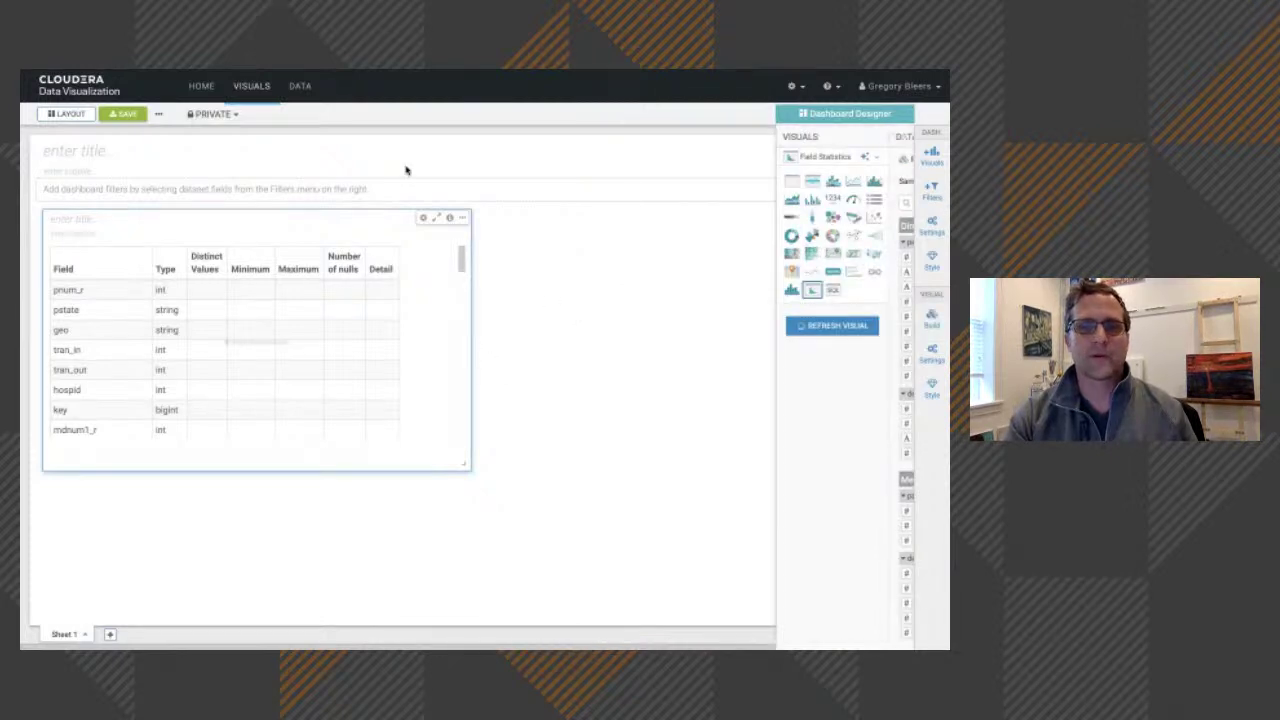
{"action": "left_click", "coordinate": [437, 219]}
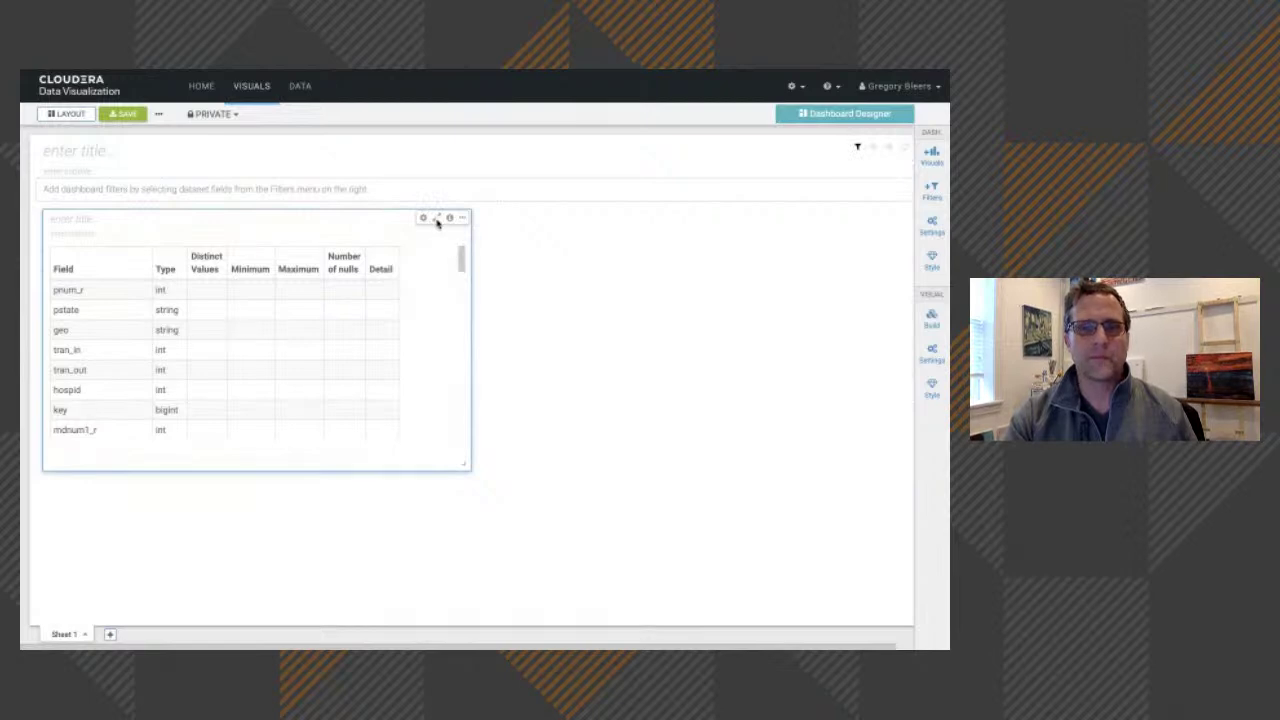
{"action": "left_click", "coordinate": [437, 220]}
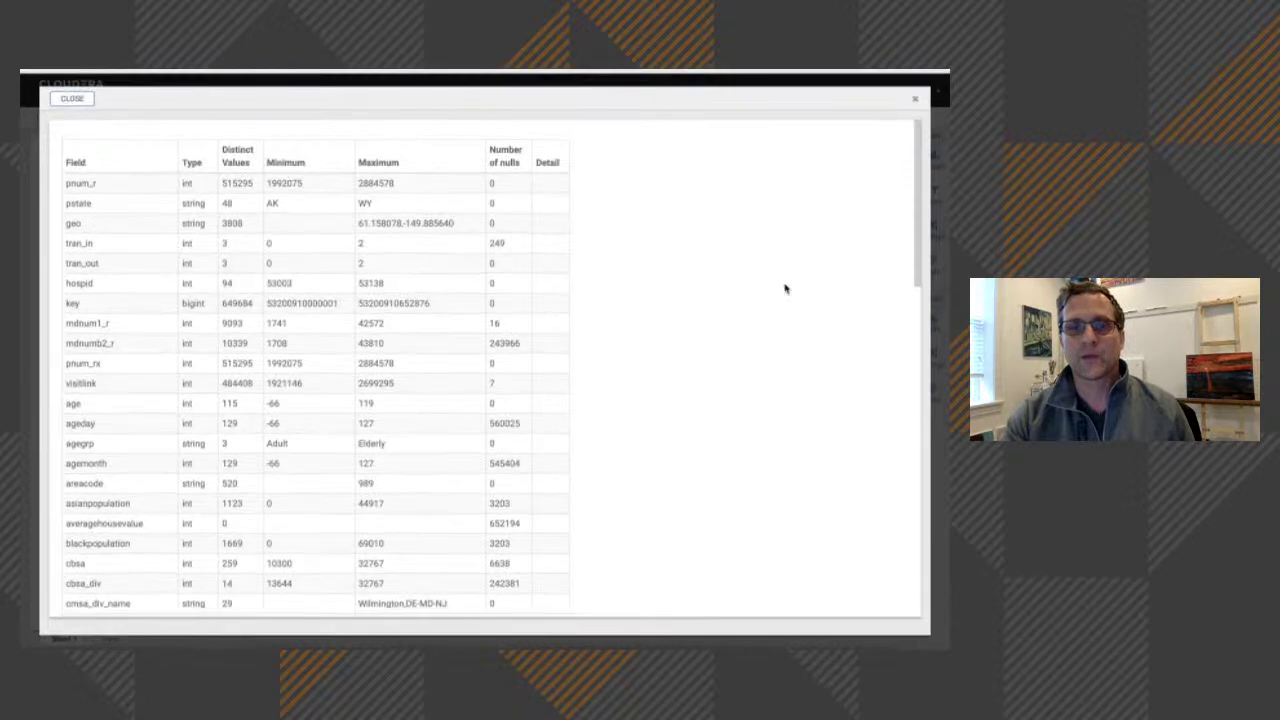
Examine the distinct values, value ranges, null counts and distribution charts across the Patients fields, and close the enlarged view
{"action": "scroll", "coordinate": [727, 336], "scroll_direction": "down", "scroll_amount": 3}
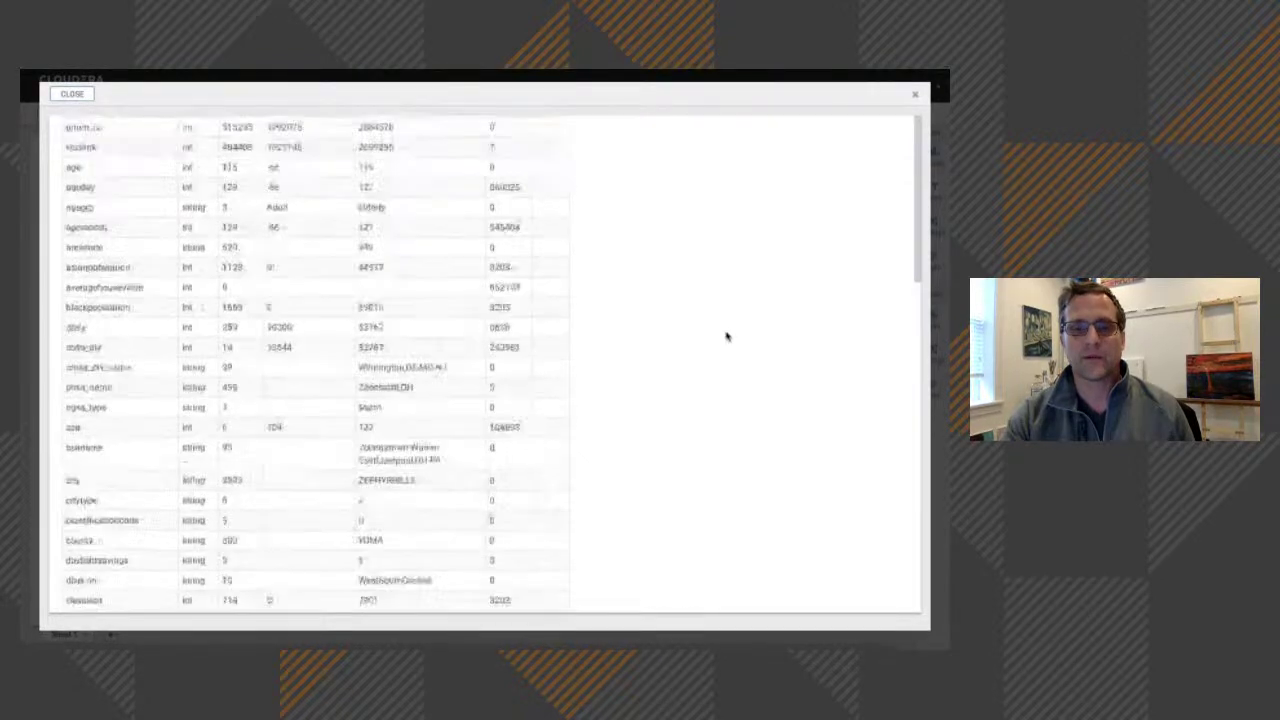
{"action": "scroll", "coordinate": [727, 336], "scroll_direction": "up", "scroll_amount": 5}
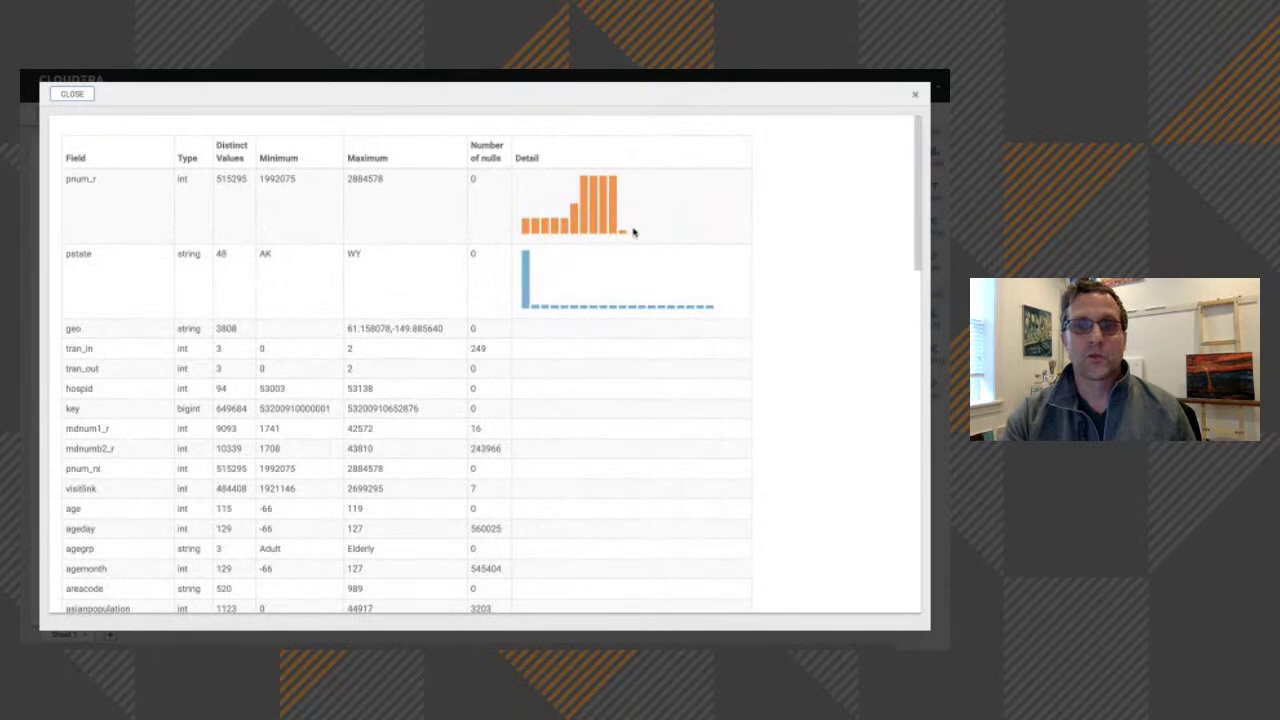
{"action": "mouse_move", "coordinate": [610, 225]}
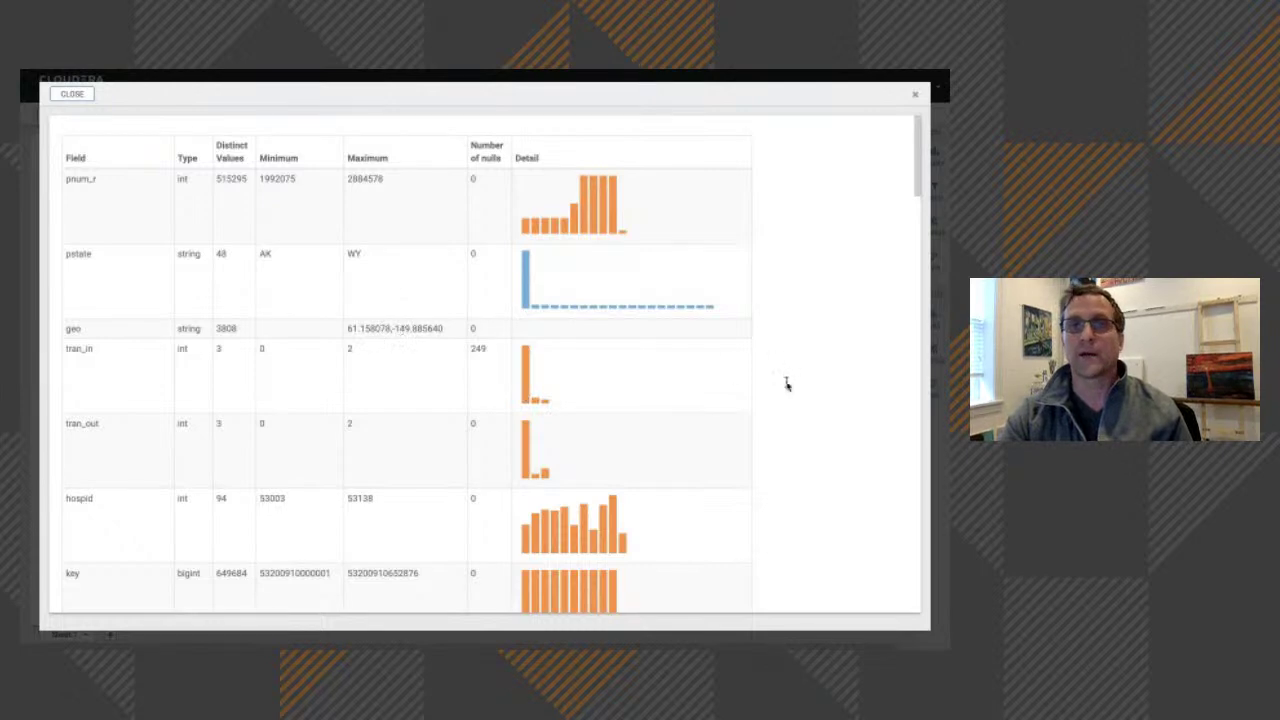
{"action": "scroll", "coordinate": [784, 414], "scroll_direction": "down", "scroll_amount": 2}
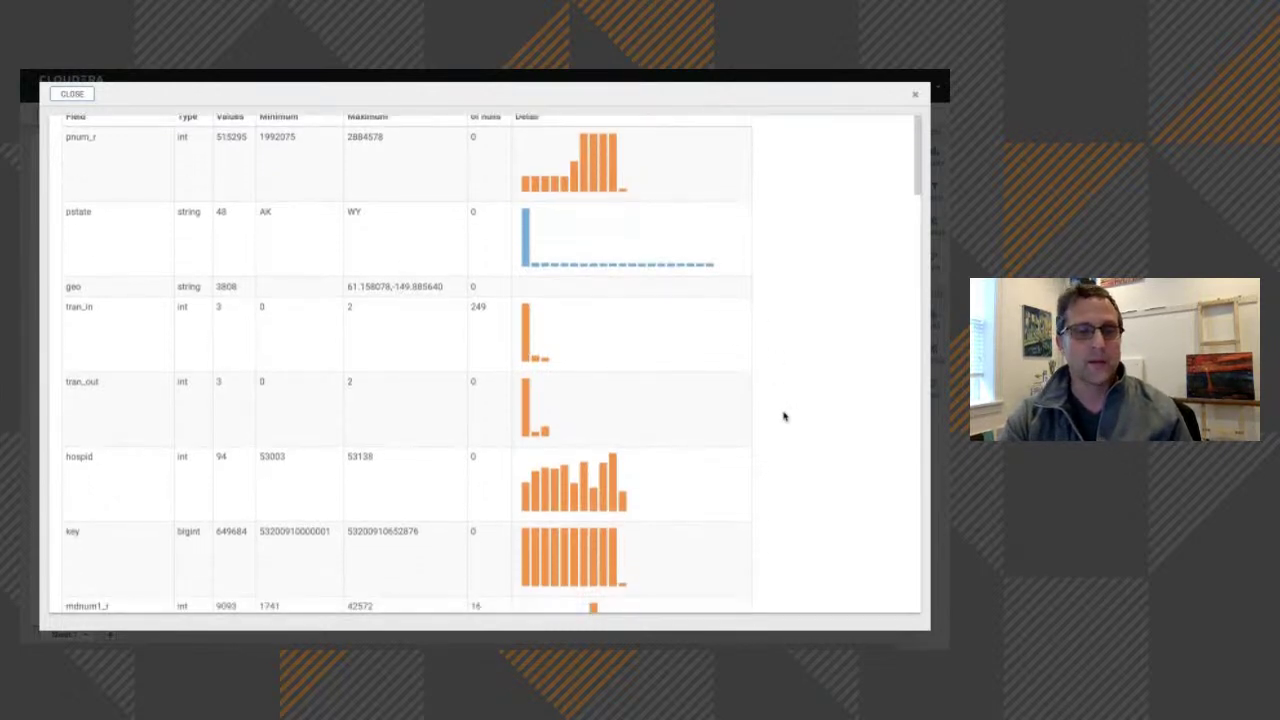
{"action": "scroll", "coordinate": [784, 416], "scroll_direction": "down", "scroll_amount": 5}
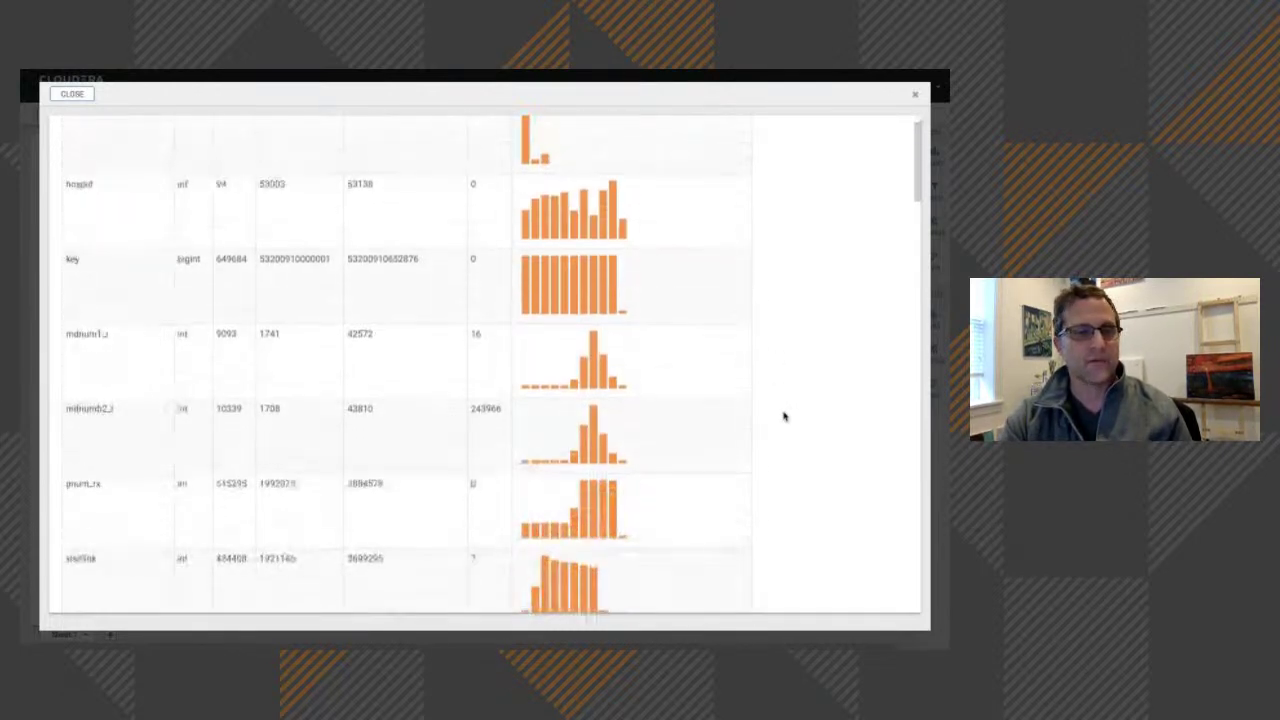
{"action": "scroll", "coordinate": [784, 416], "scroll_direction": "down", "scroll_amount": 3}
{"action": "scroll", "coordinate": [784, 416], "scroll_direction": "down", "scroll_amount": 3}
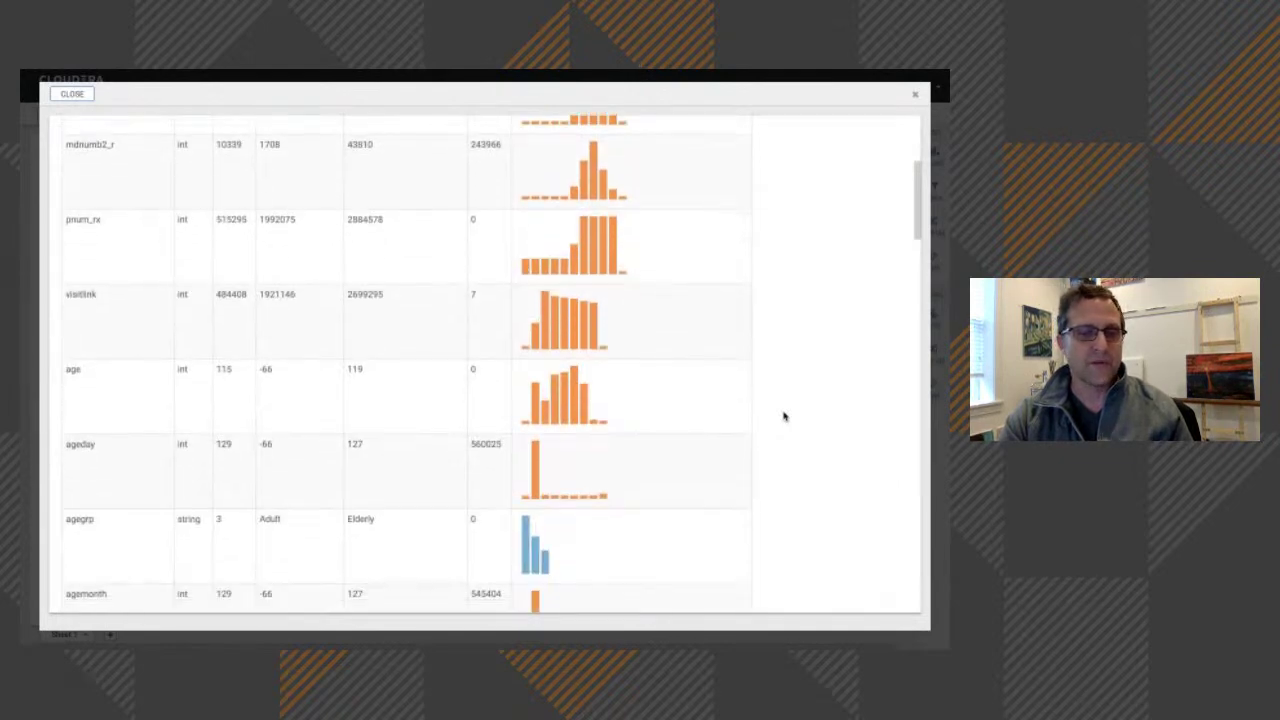
{"action": "scroll", "coordinate": [784, 416], "scroll_direction": "down", "scroll_amount": 3}
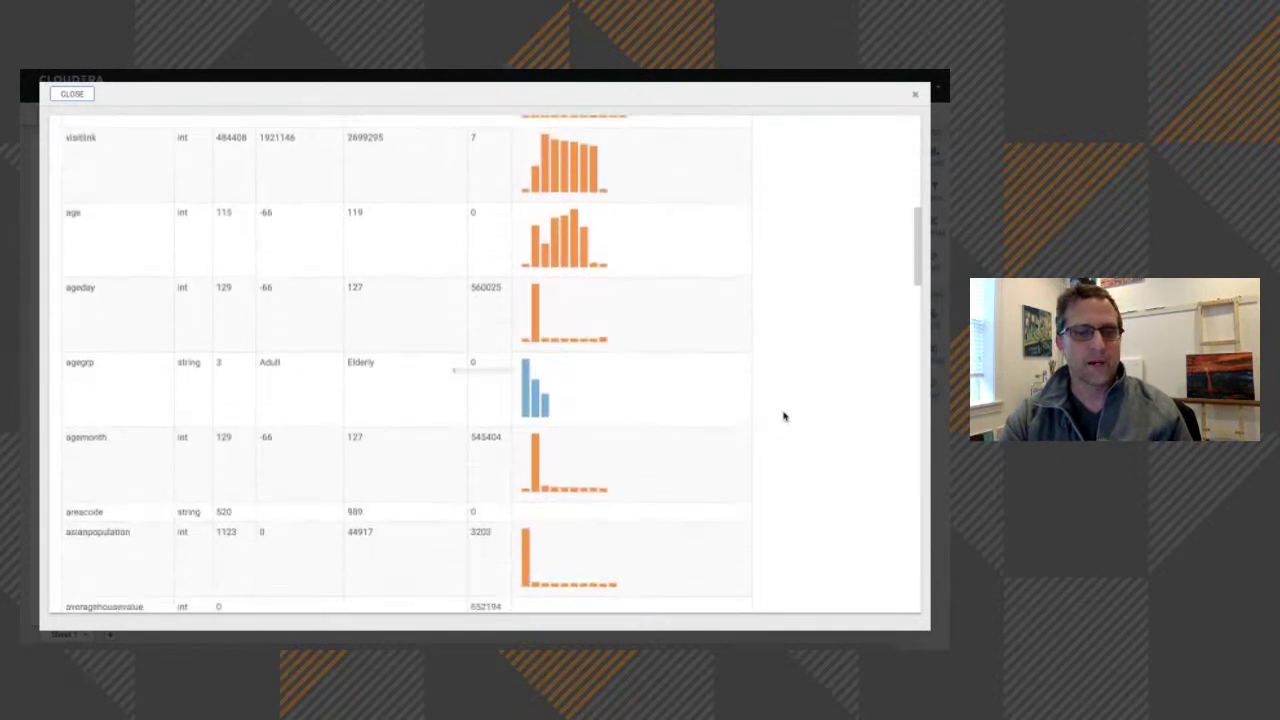
{"action": "scroll", "coordinate": [784, 416], "scroll_direction": "down", "scroll_amount": 5}
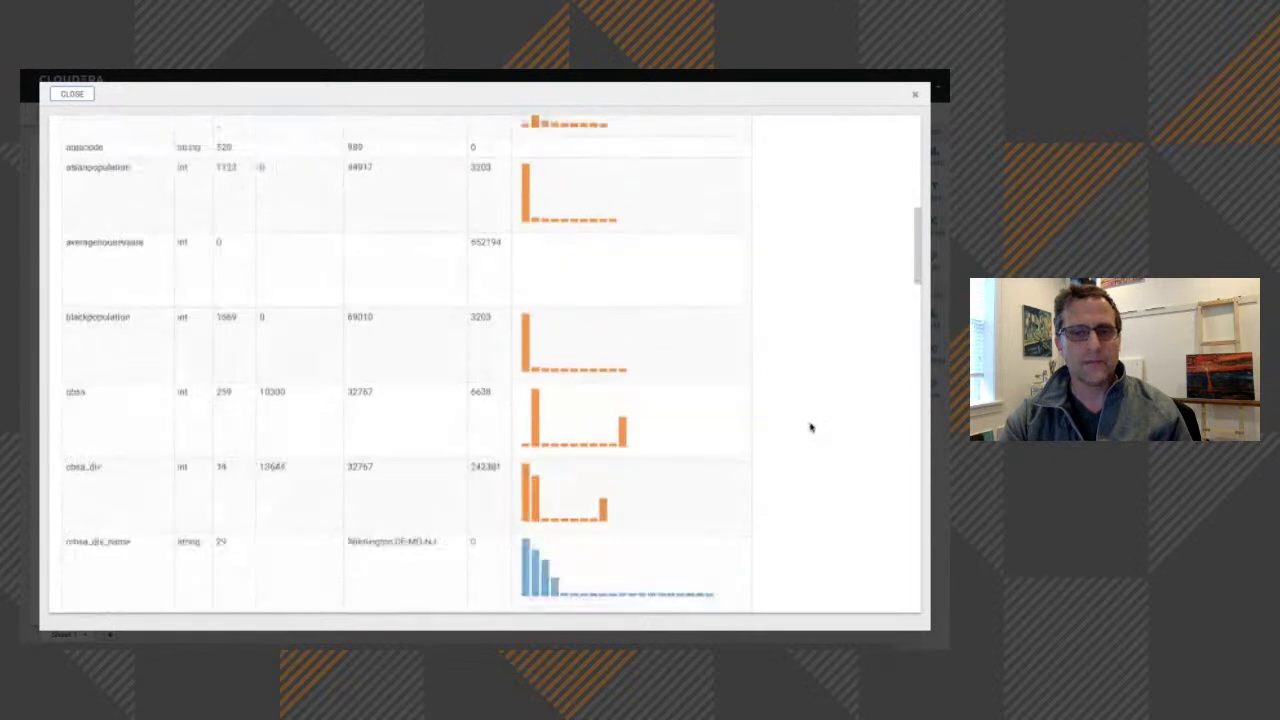
{"action": "scroll", "coordinate": [810, 427], "scroll_direction": "down", "scroll_amount": 4}
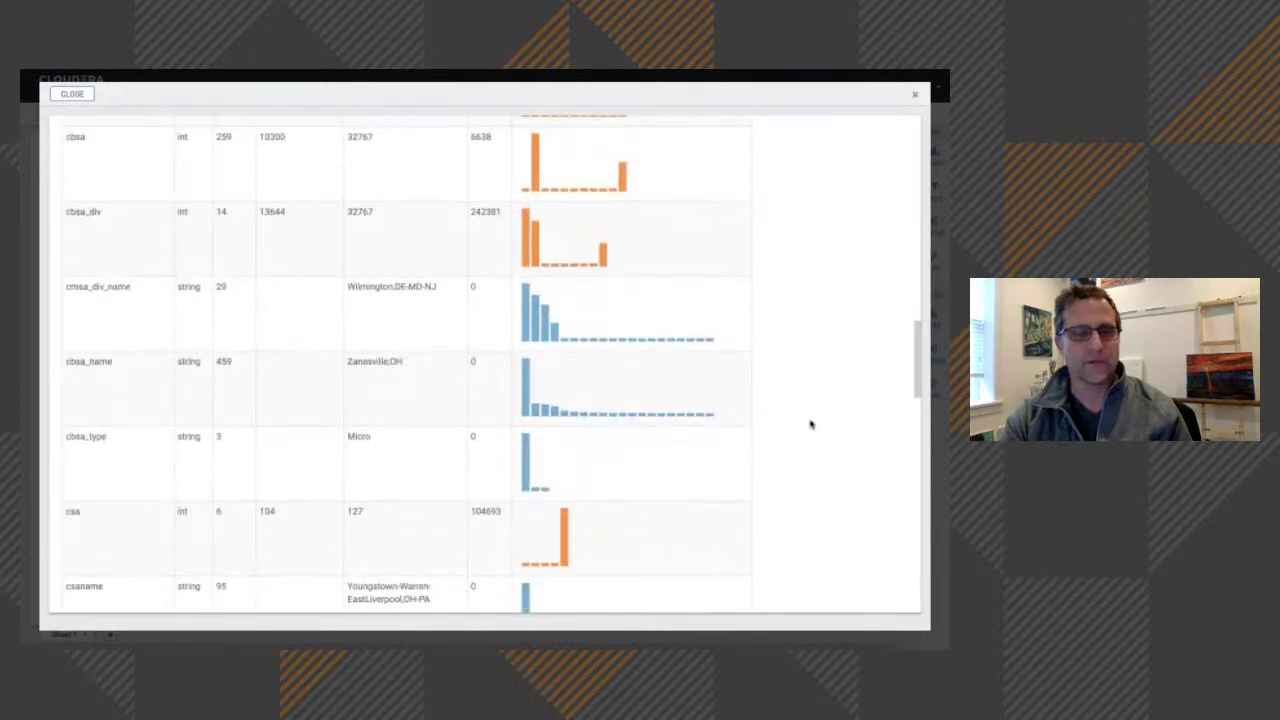
{"action": "scroll", "coordinate": [810, 424], "scroll_direction": "down", "scroll_amount": 2}
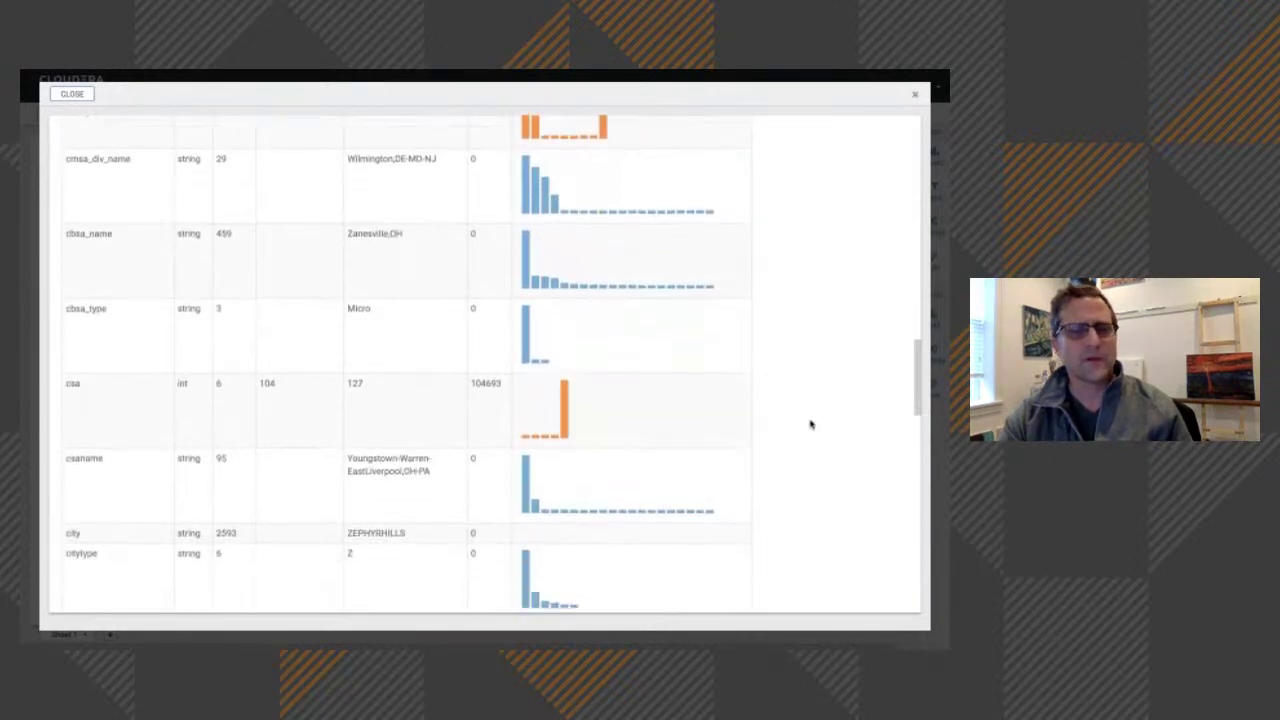
{"action": "scroll", "coordinate": [810, 424], "scroll_direction": "down", "scroll_amount": 2}
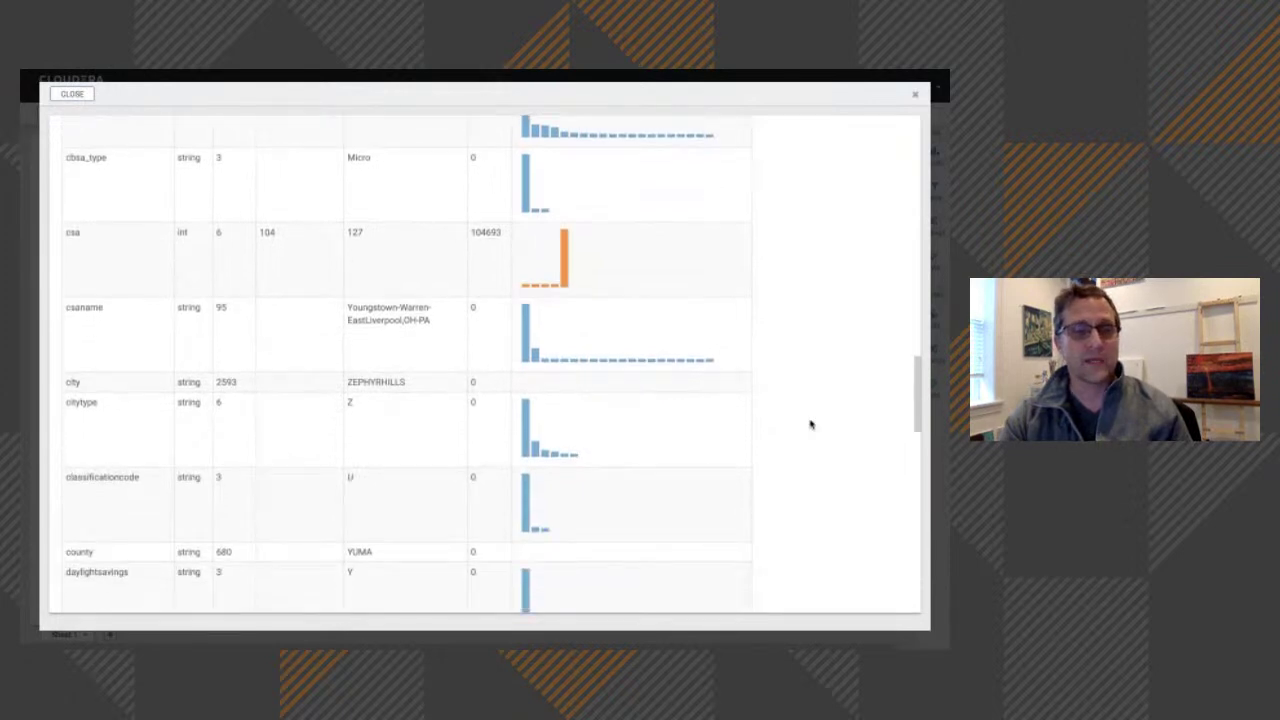
{"action": "scroll", "coordinate": [810, 424], "scroll_direction": "down", "scroll_amount": 4}
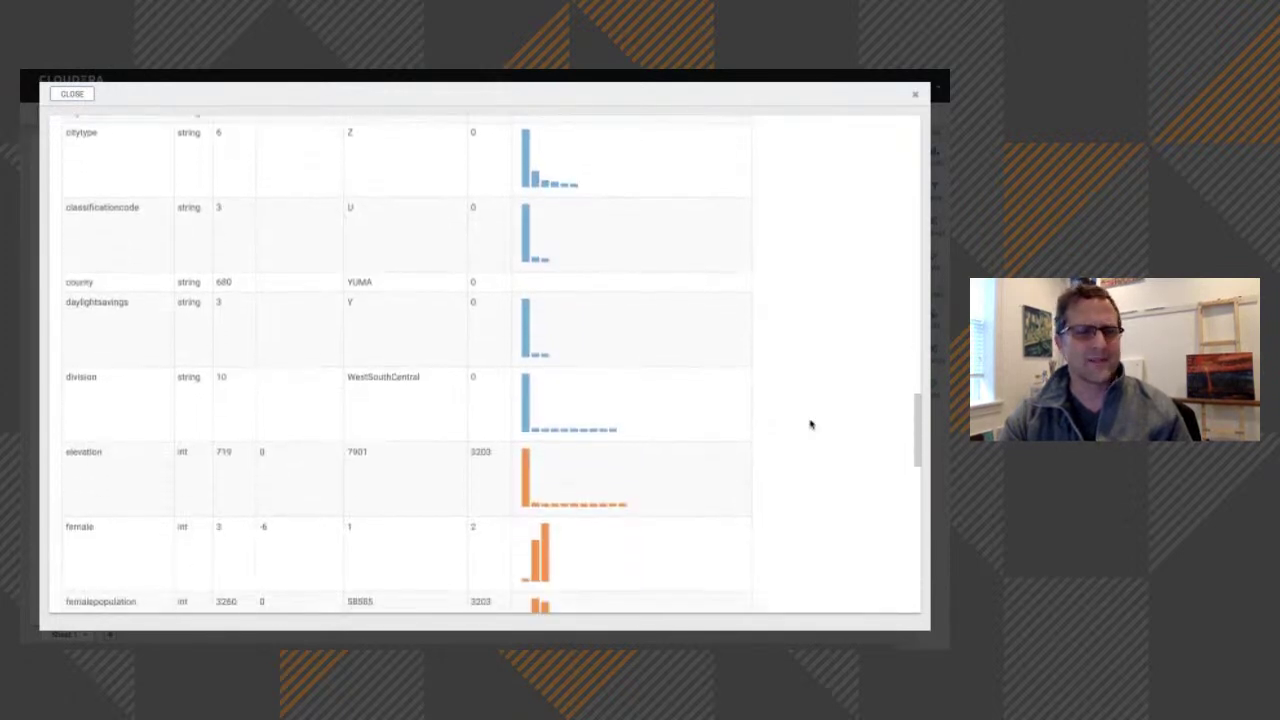
{"action": "scroll", "coordinate": [810, 424], "scroll_direction": "down", "scroll_amount": 3}
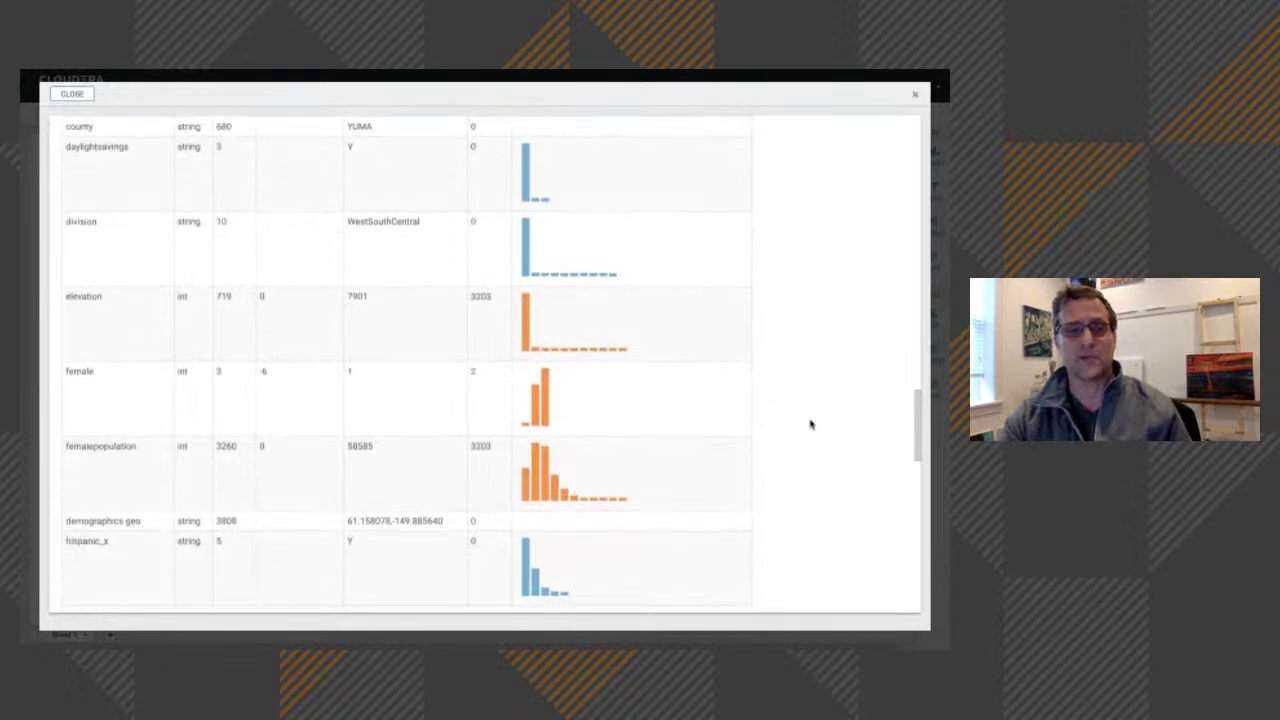
{"action": "scroll", "coordinate": [810, 424], "scroll_direction": "down", "scroll_amount": 2}
{"action": "scroll", "coordinate": [810, 424], "scroll_direction": "down", "scroll_amount": 2}
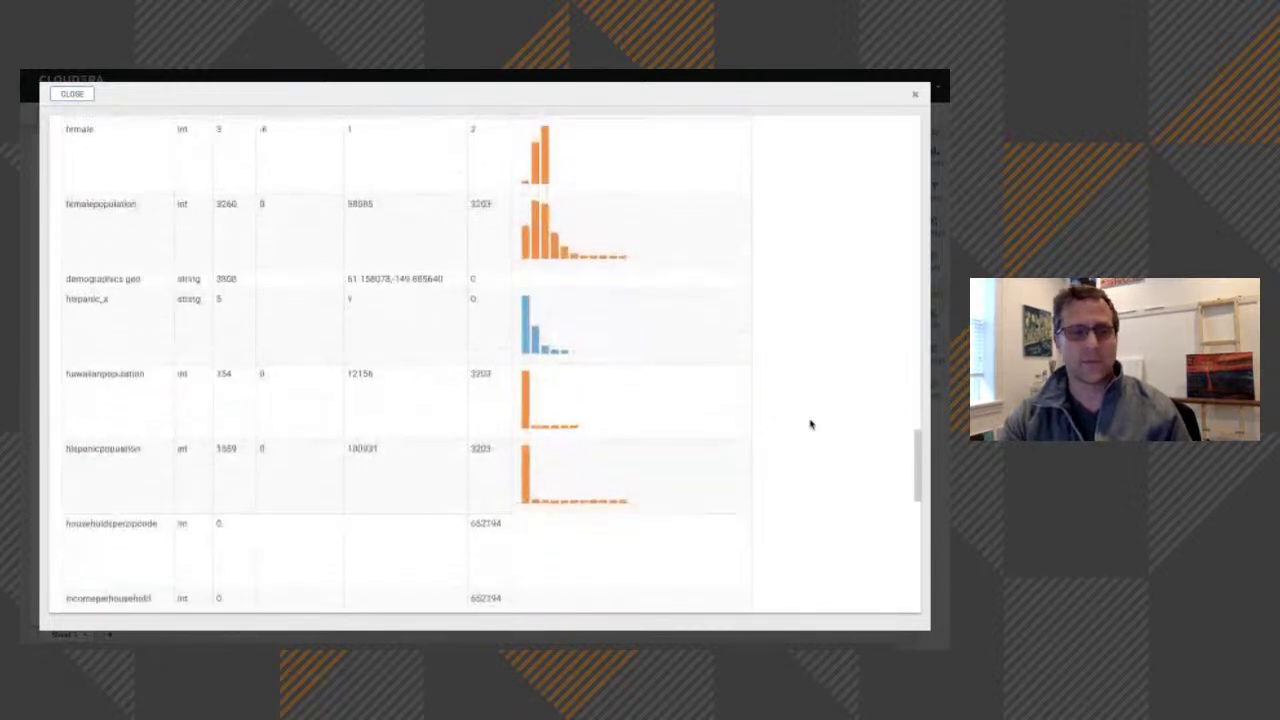
{"action": "scroll", "coordinate": [810, 424], "scroll_direction": "up", "scroll_amount": 10}
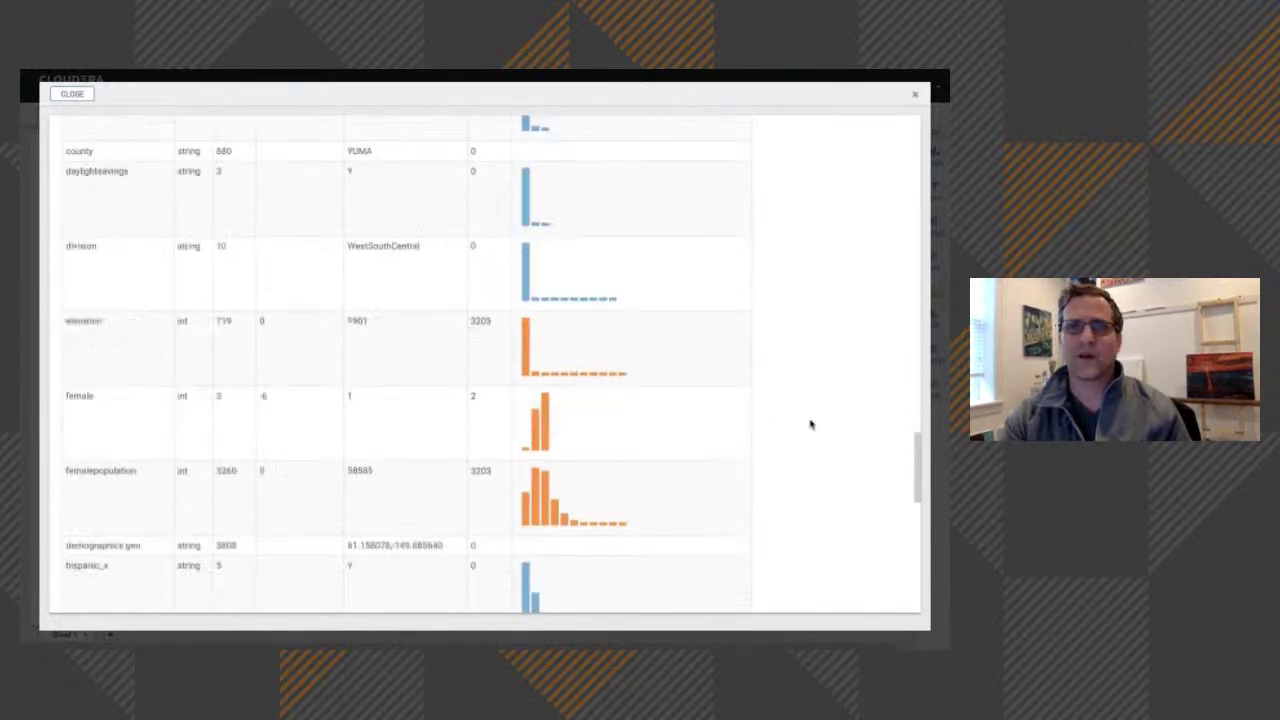
{"action": "scroll", "coordinate": [810, 424], "scroll_direction": "up", "scroll_amount": 10}
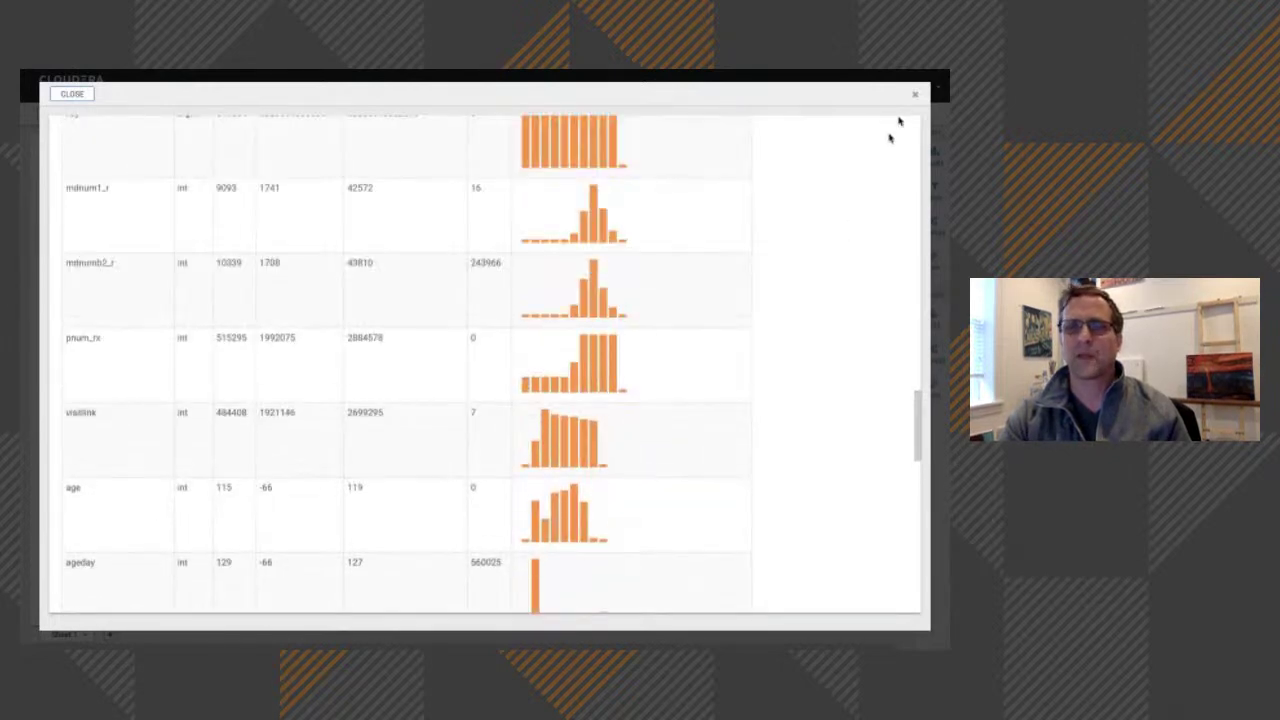
{"action": "left_click", "coordinate": [915, 96]}
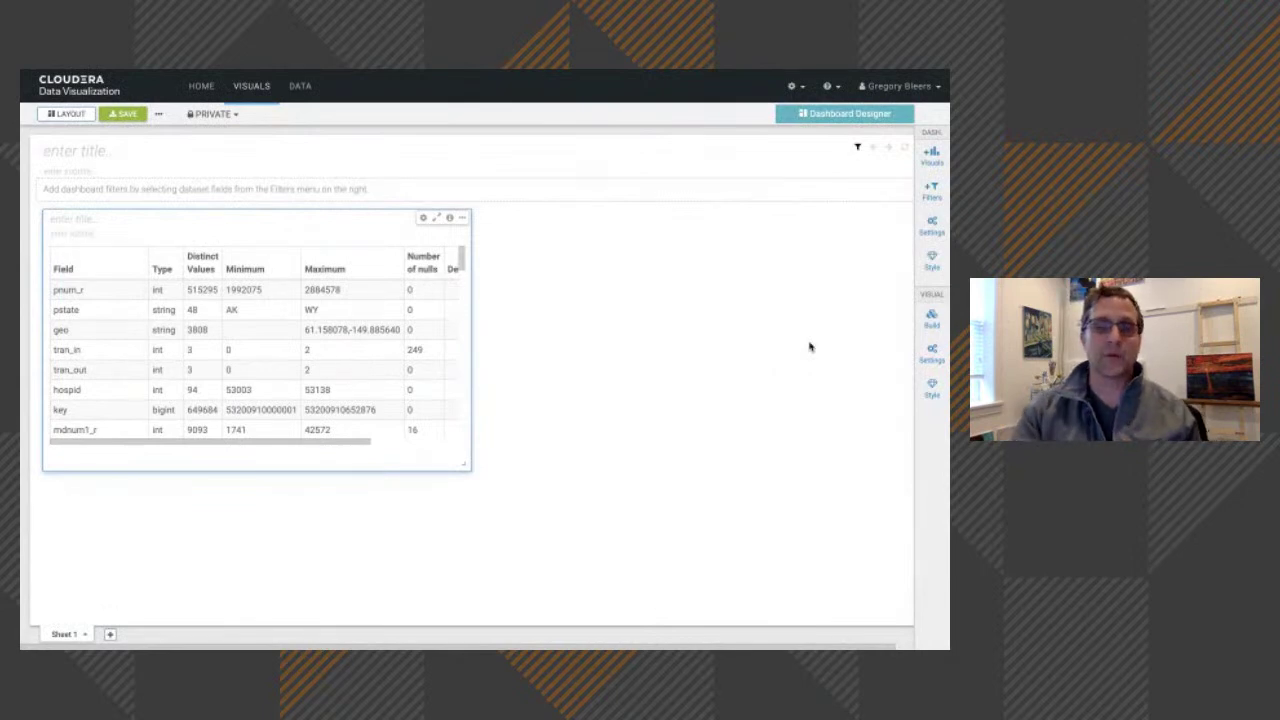
Open the Patients dataset's details from the visual's build settings and view its data model
{"action": "left_click", "coordinate": [423, 220]}
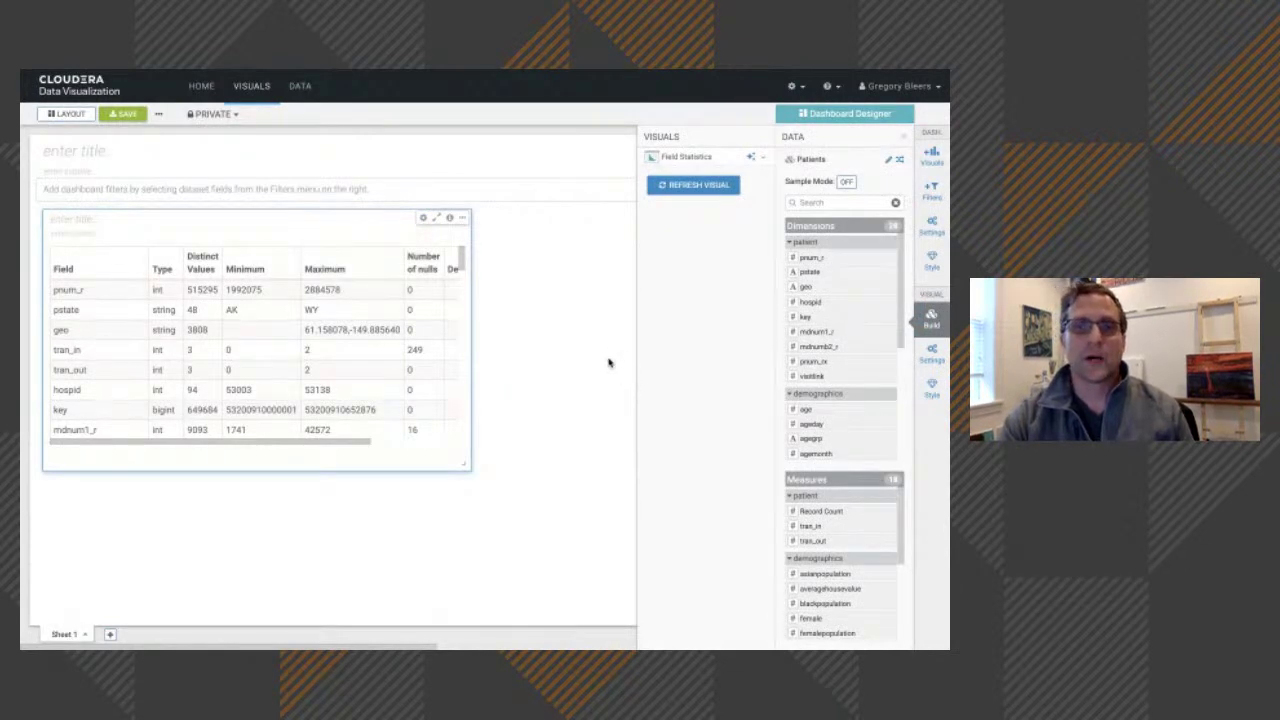
{"action": "left_click", "coordinate": [888, 164]}
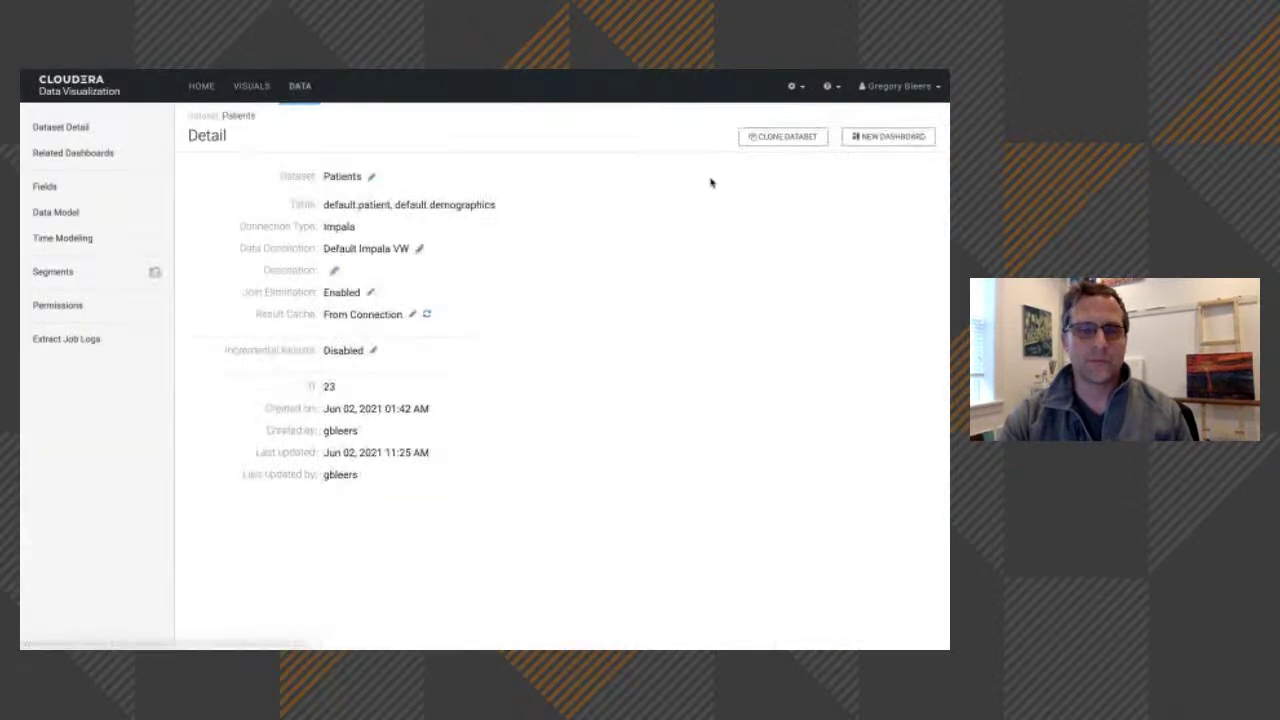
{"action": "left_click", "coordinate": [64, 214]}
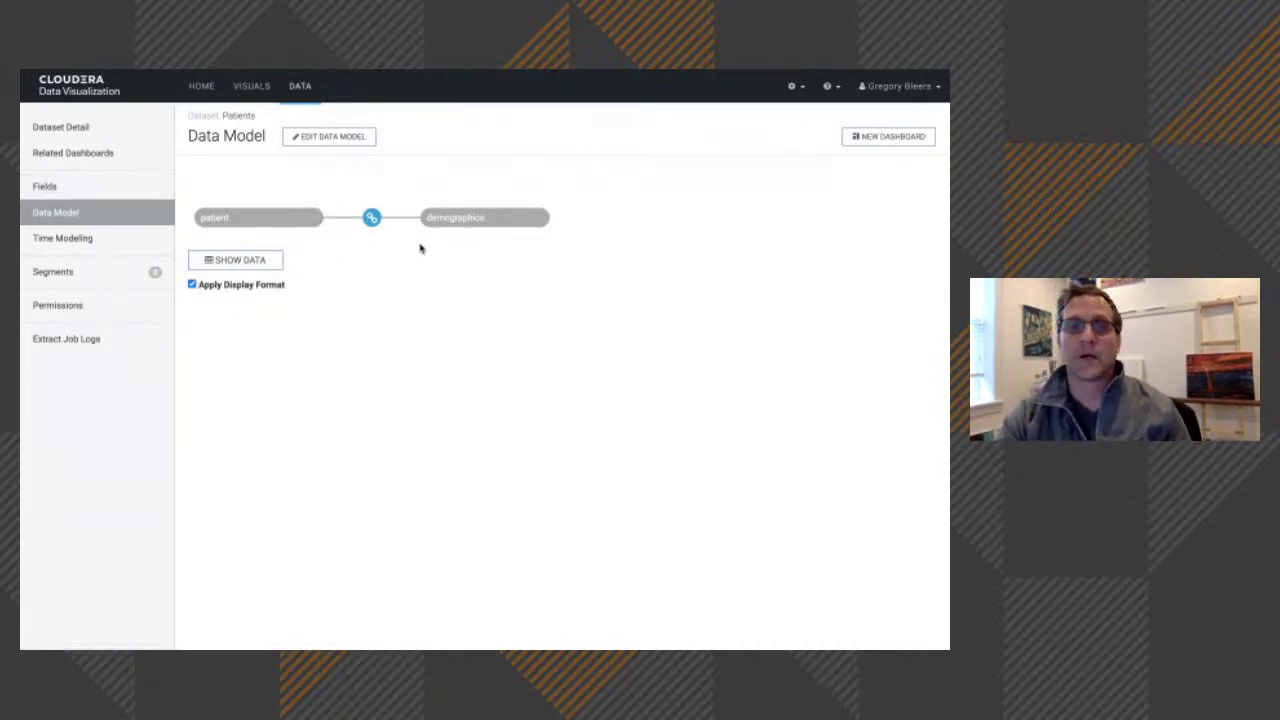
Open the data model for editing, inspect the join details between patient and demographics, and close them
{"action": "mouse_move", "coordinate": [371, 220]}
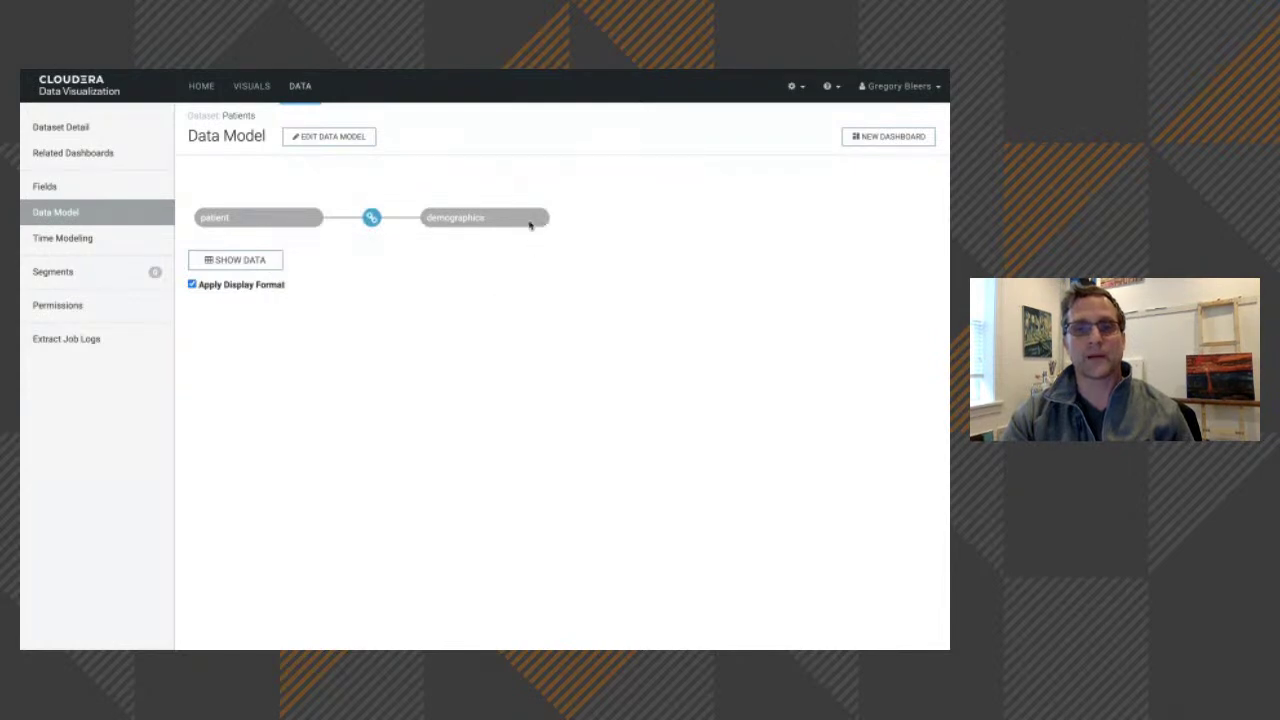
{"action": "left_click", "coordinate": [347, 143]}
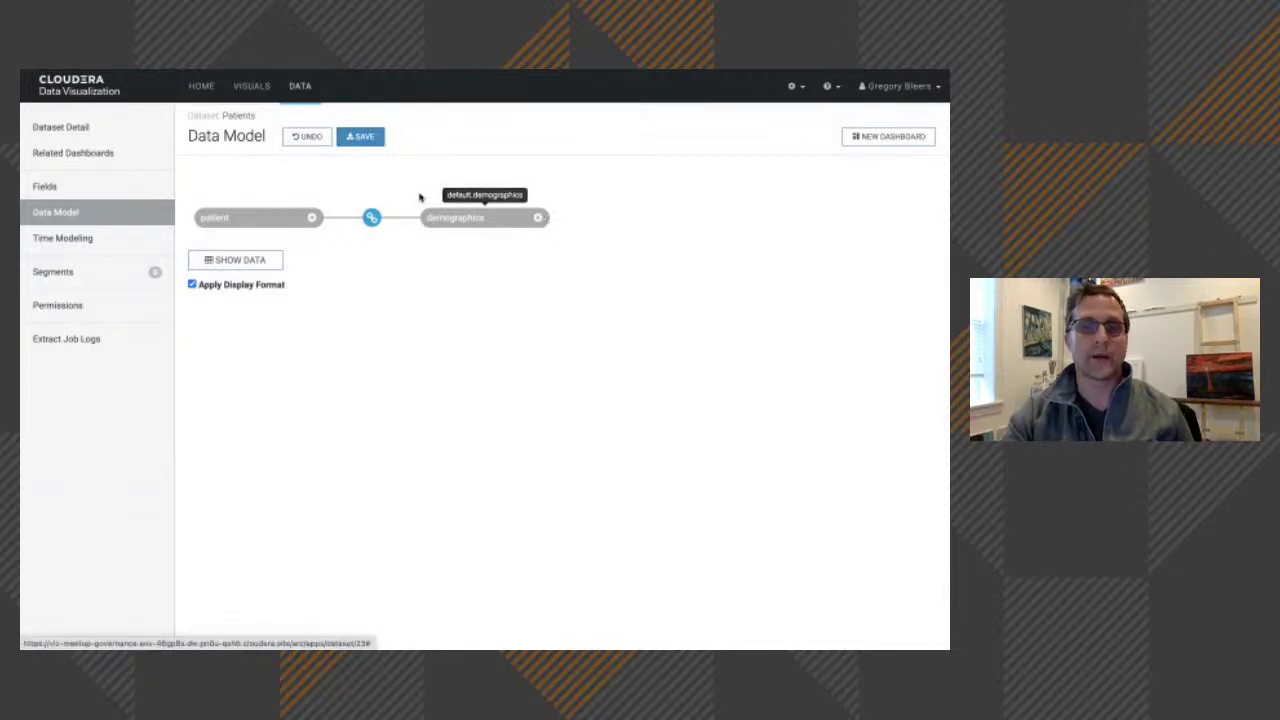
{"action": "left_click", "coordinate": [371, 218]}
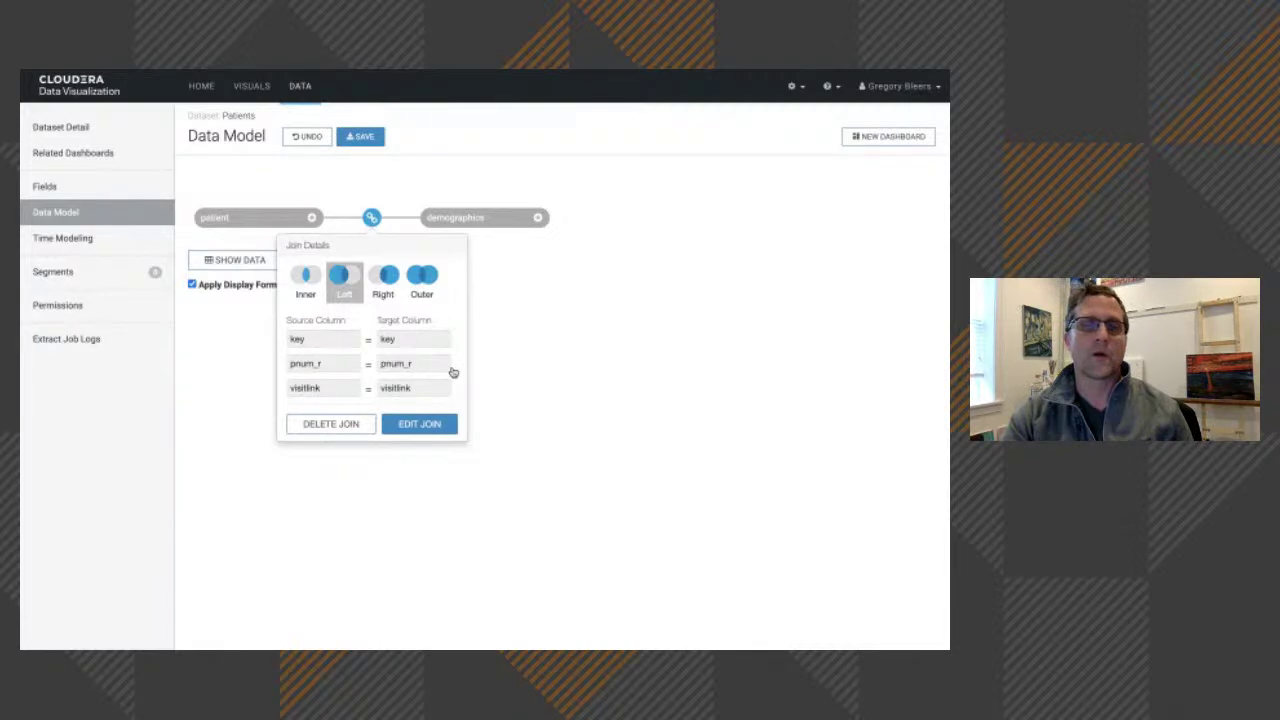
{"action": "left_click", "coordinate": [522, 399]}
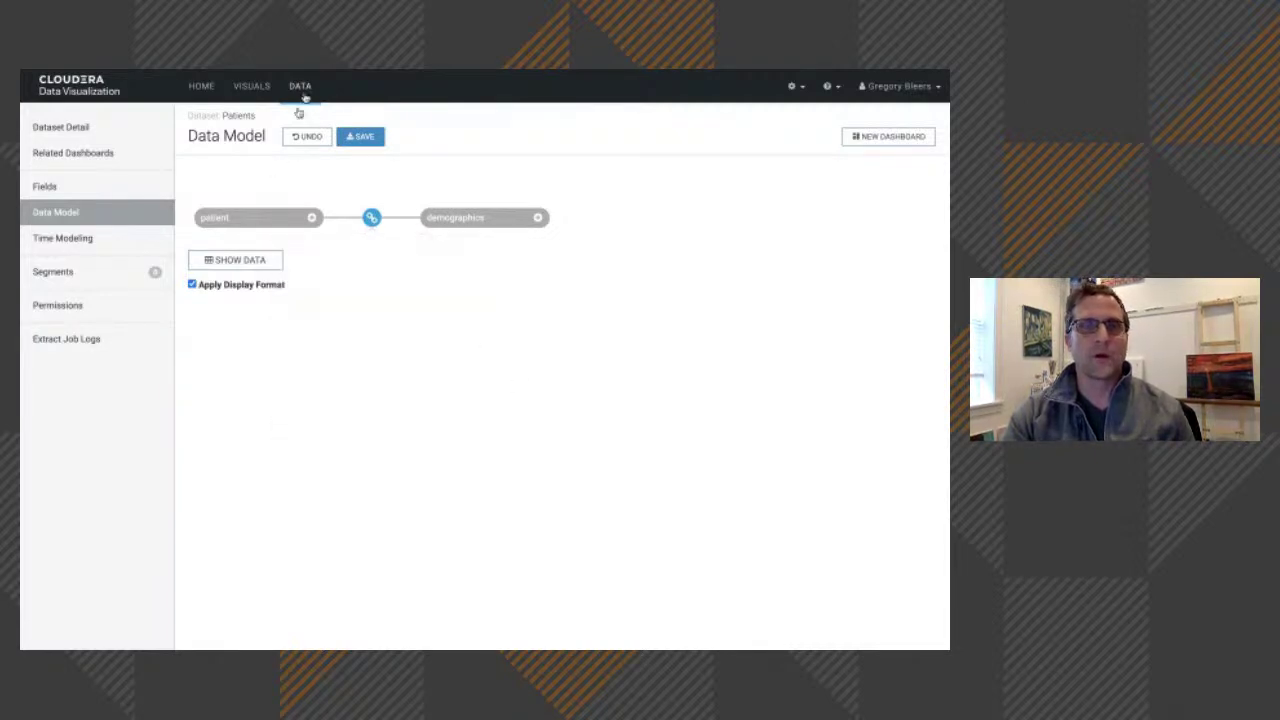
Return to the unsaved Patients dashboard, look across to the Field Statistics visual's Detail column and refresh the visual
{"action": "mouse_move", "coordinate": [396, 72]}
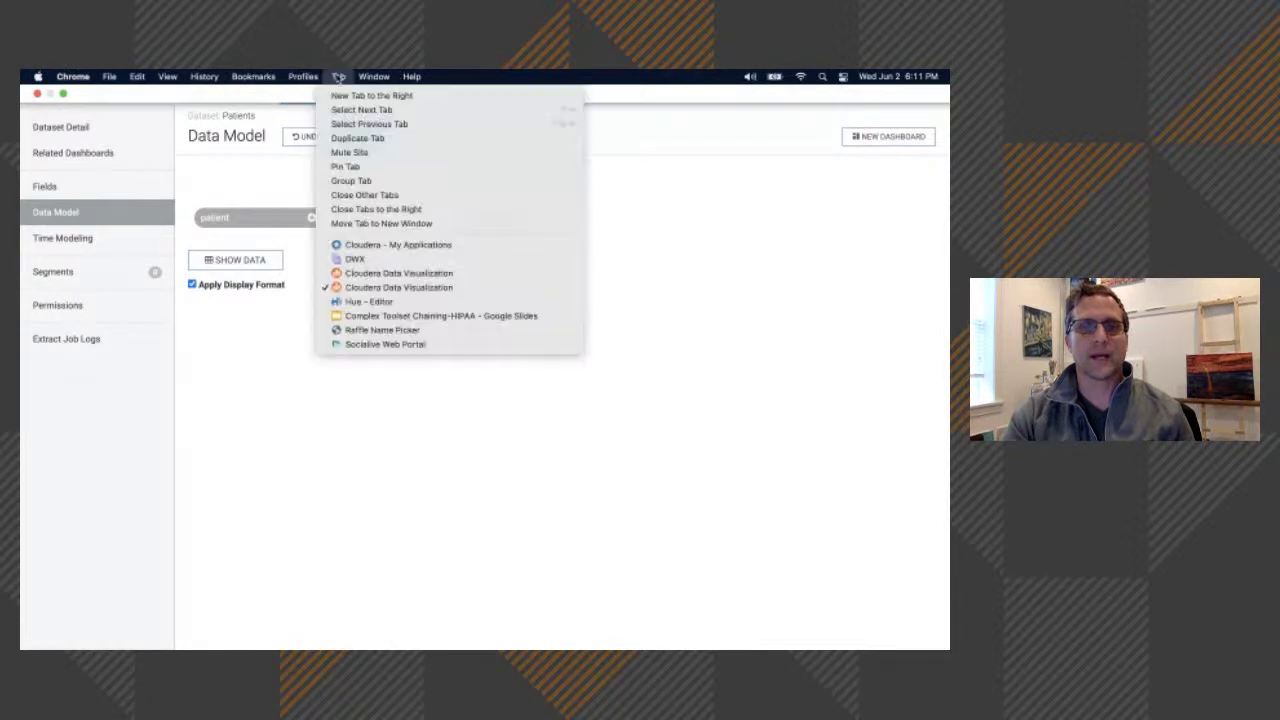
{"action": "left_click", "coordinate": [339, 76]}
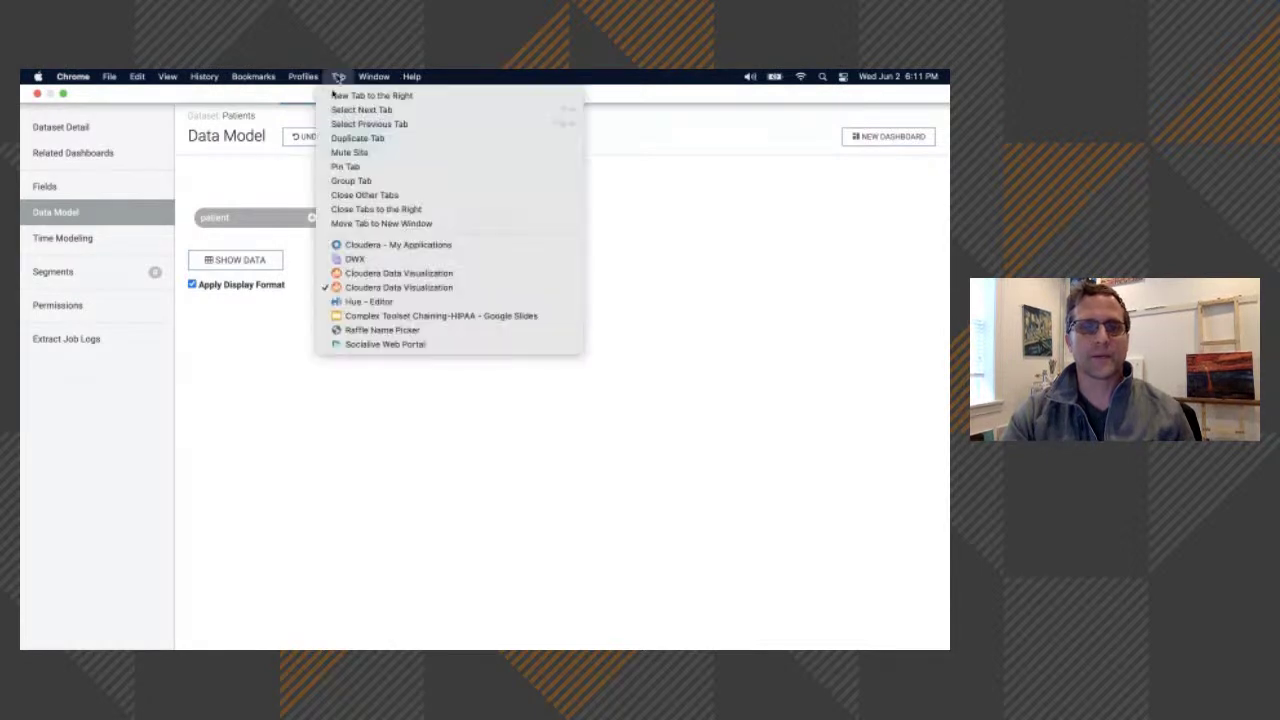
{"action": "left_click", "coordinate": [425, 274]}
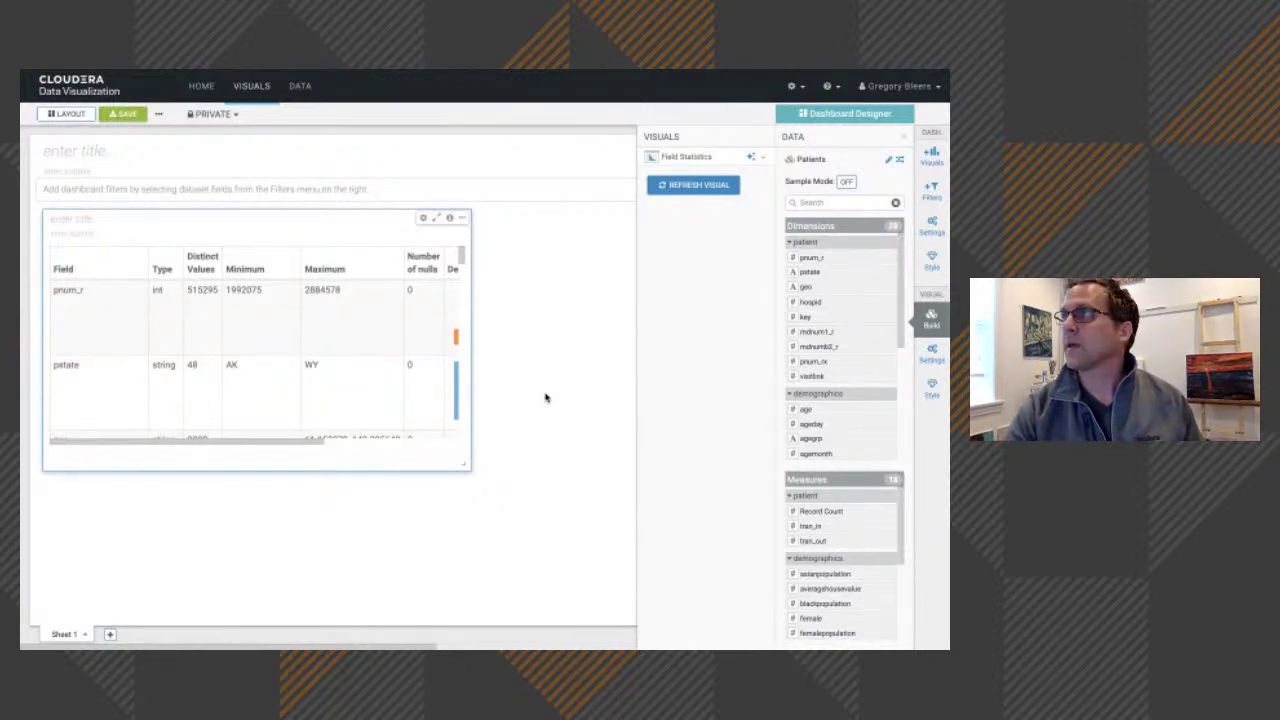
{"action": "scroll", "coordinate": [357, 378], "scroll_direction": "right", "scroll_amount": 3}
{"action": "scroll", "coordinate": [357, 378], "scroll_direction": "right", "scroll_amount": 2}
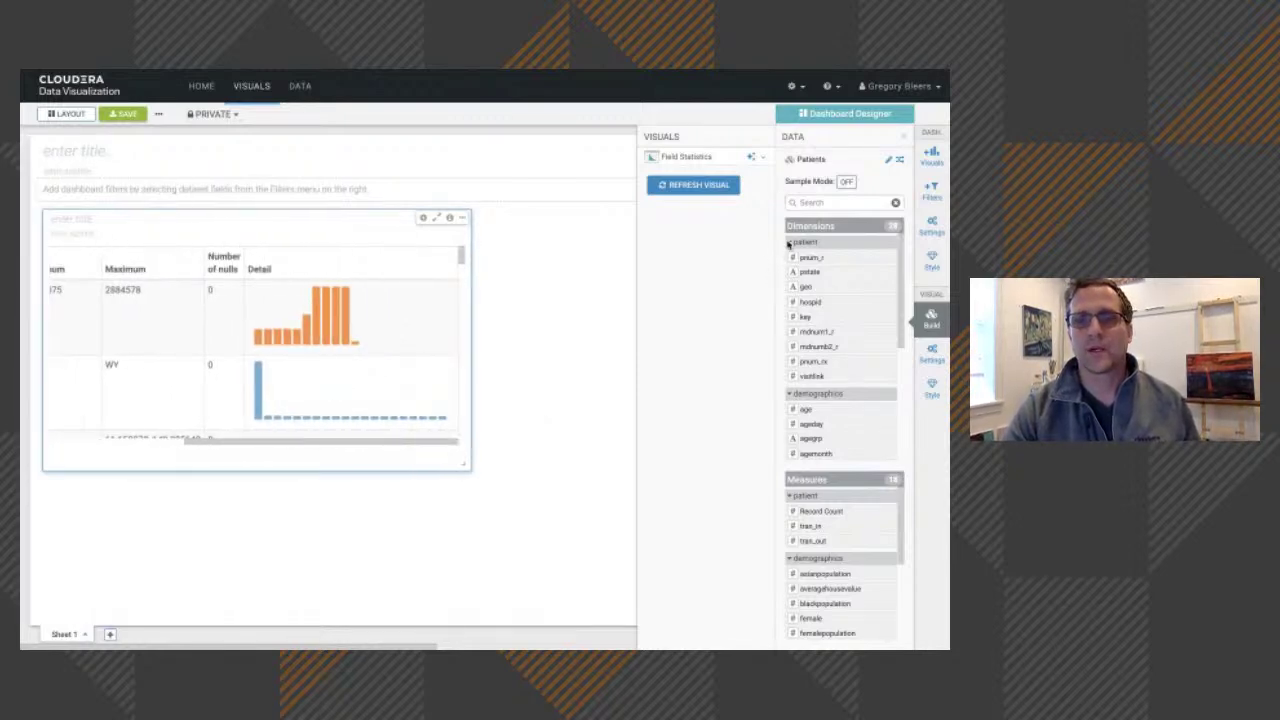
{"action": "left_click", "coordinate": [680, 189]}
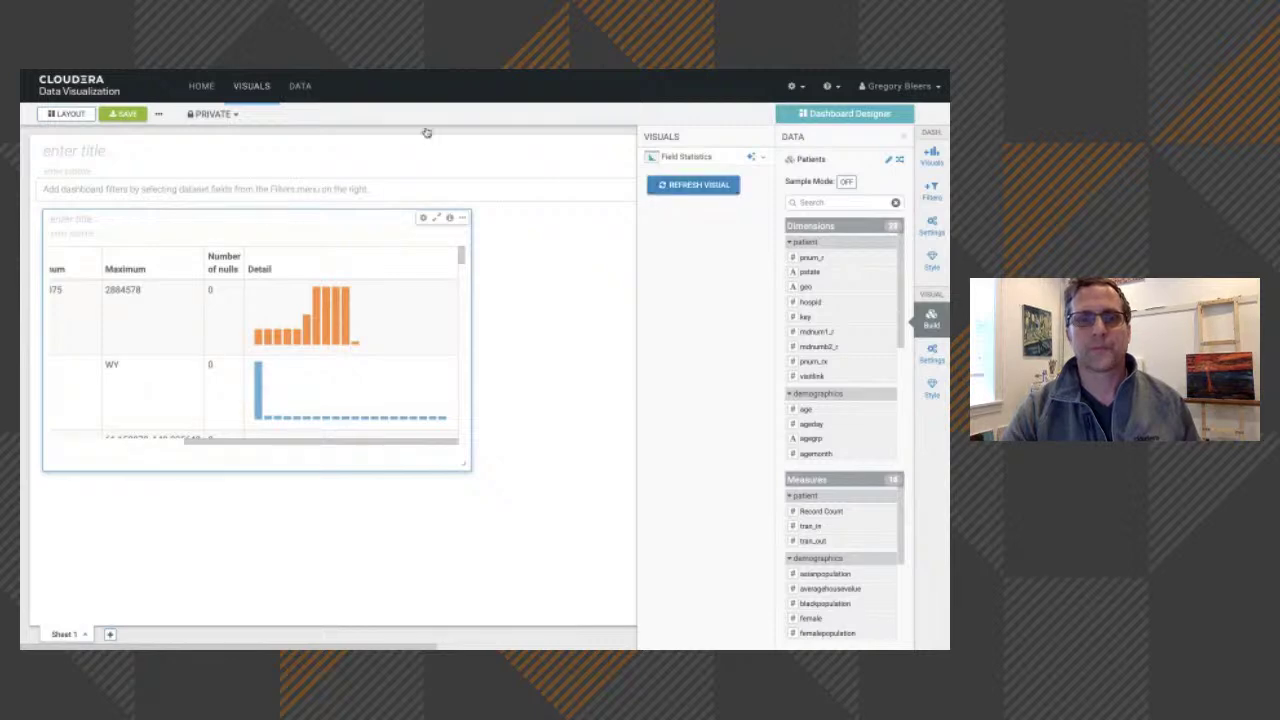
Leave the Patients dashboard without saving and open the MD Charges by Patient Condition dashboard from the home page
{"action": "left_click", "coordinate": [203, 86]}
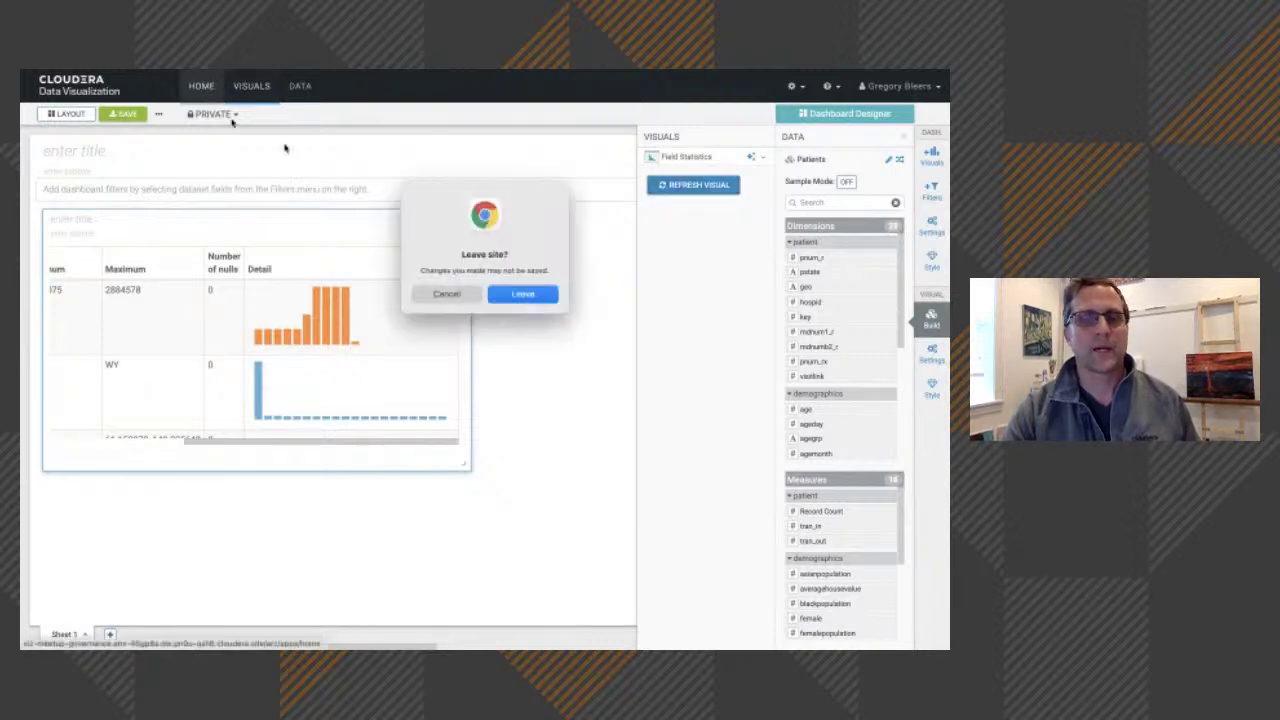
{"action": "left_click", "coordinate": [524, 294]}
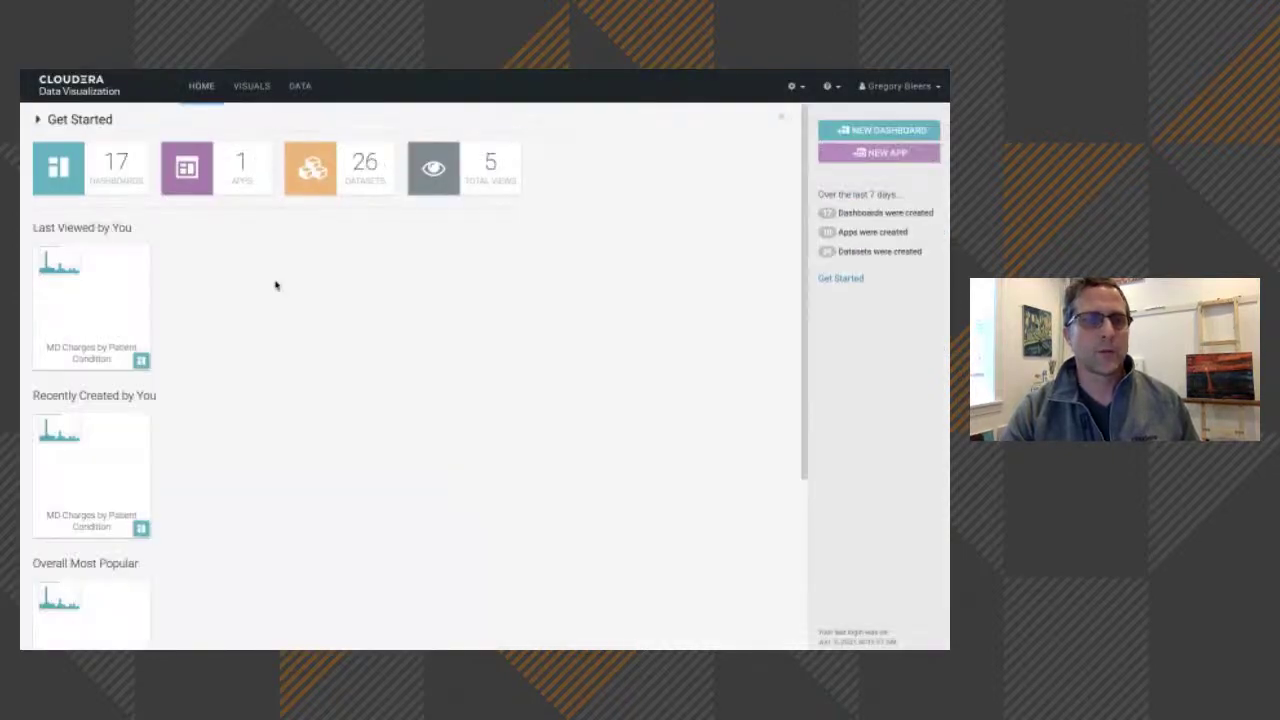
{"action": "left_click", "coordinate": [100, 297]}
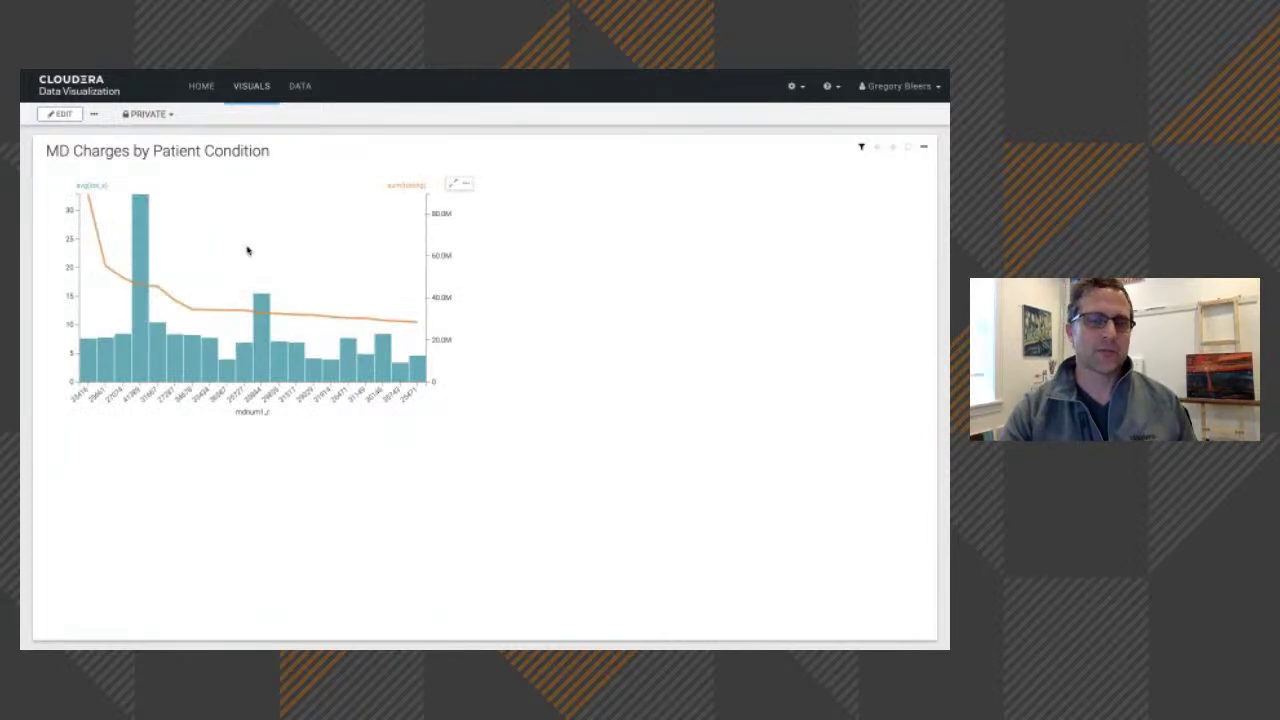
Check the combo chart's values for 25661, open the dashboard for editing and change the visual to a table
{"action": "mouse_move", "coordinate": [106, 267]}
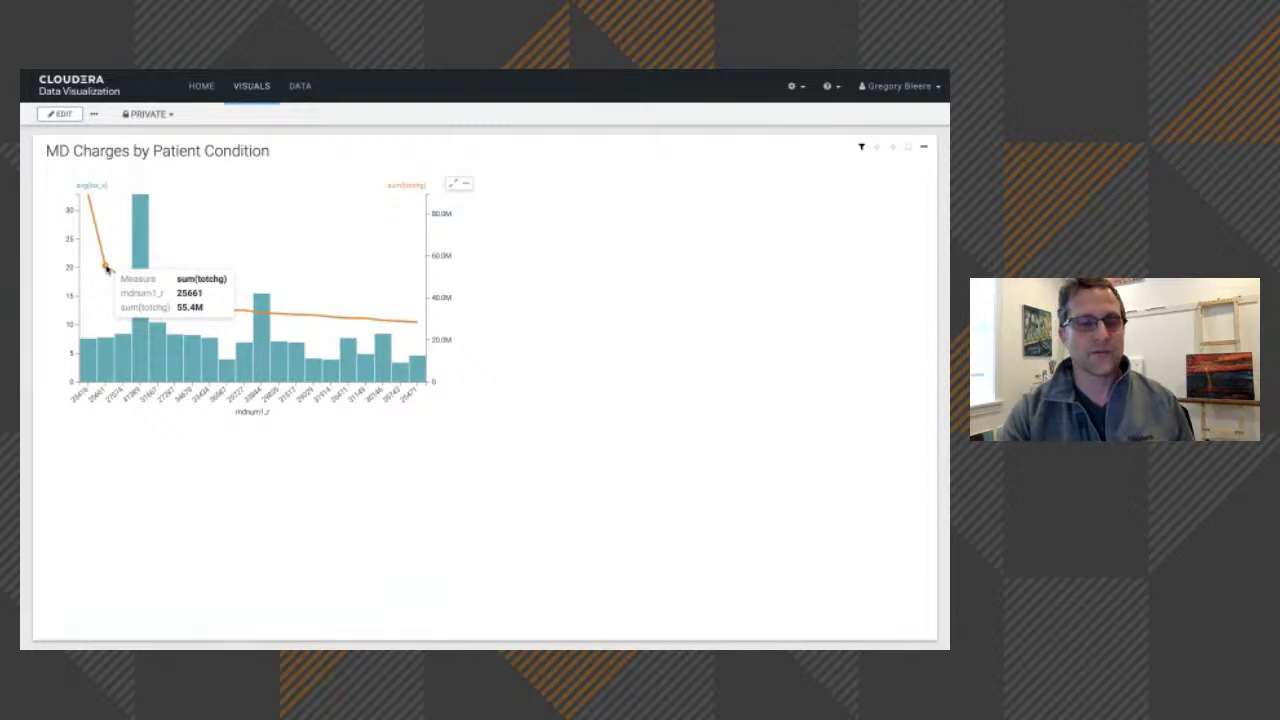
{"action": "mouse_move", "coordinate": [108, 355]}
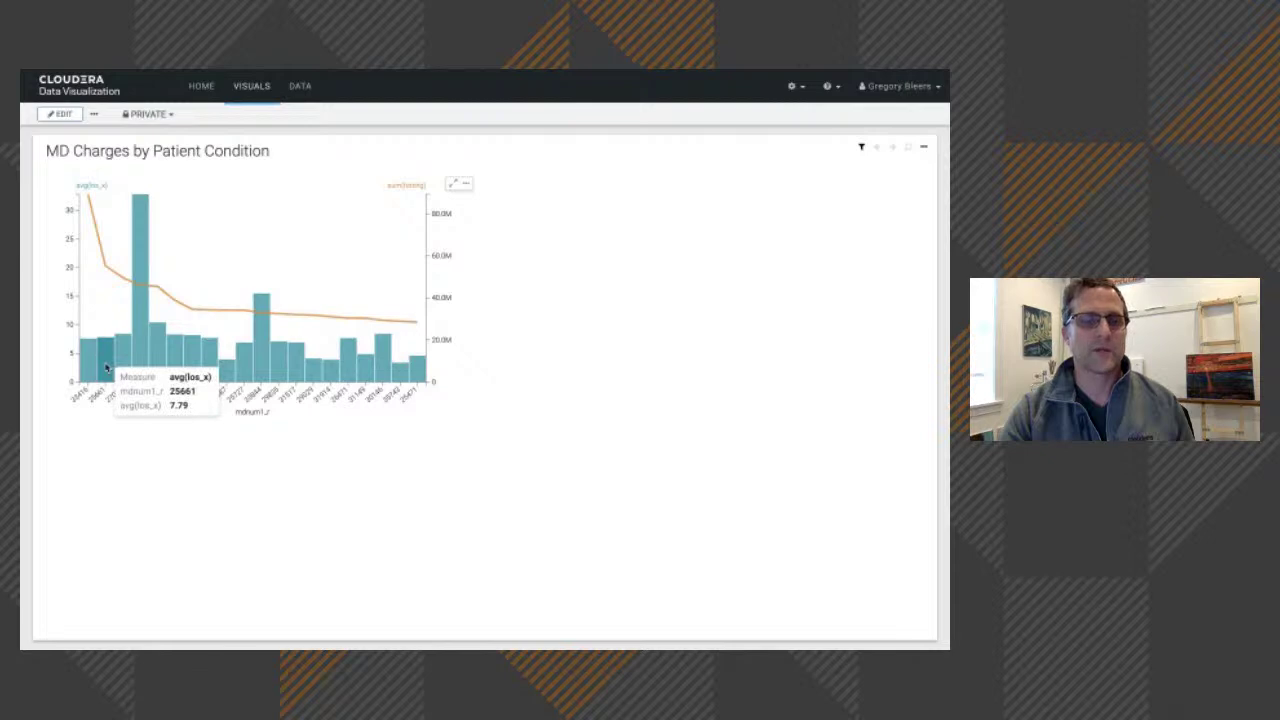
{"action": "left_click", "coordinate": [61, 115]}
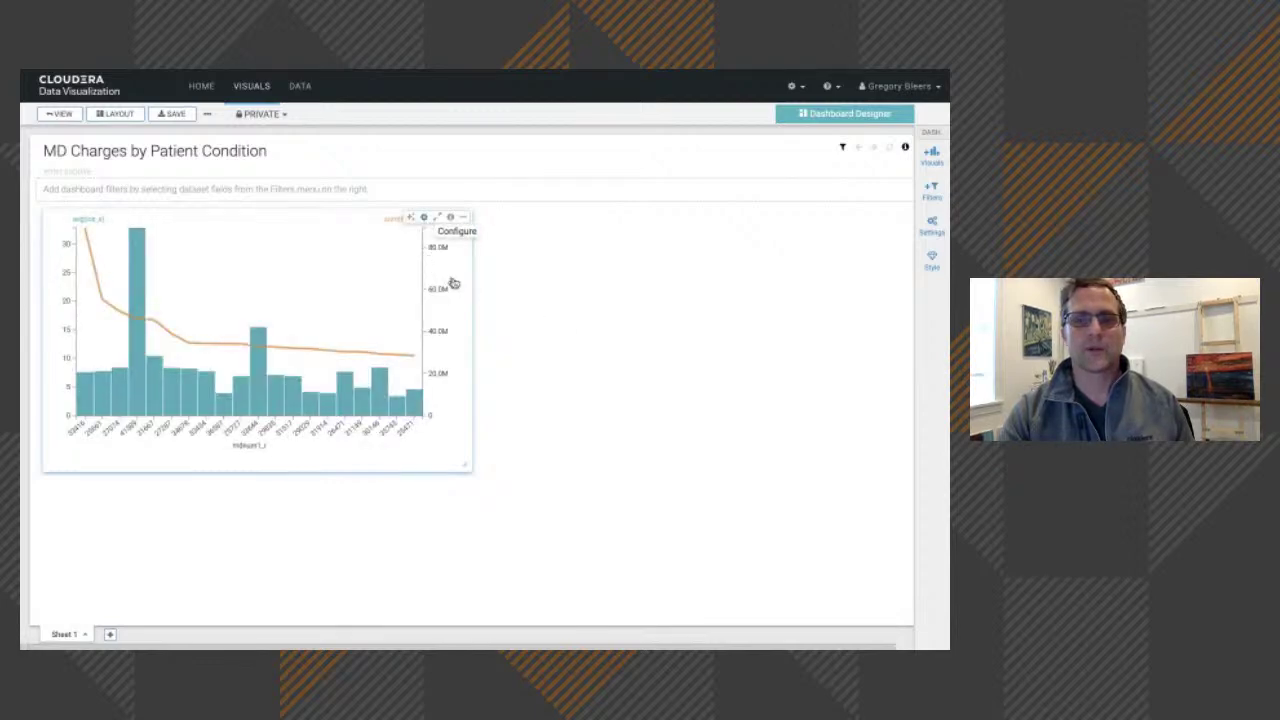
{"action": "left_click", "coordinate": [424, 217]}
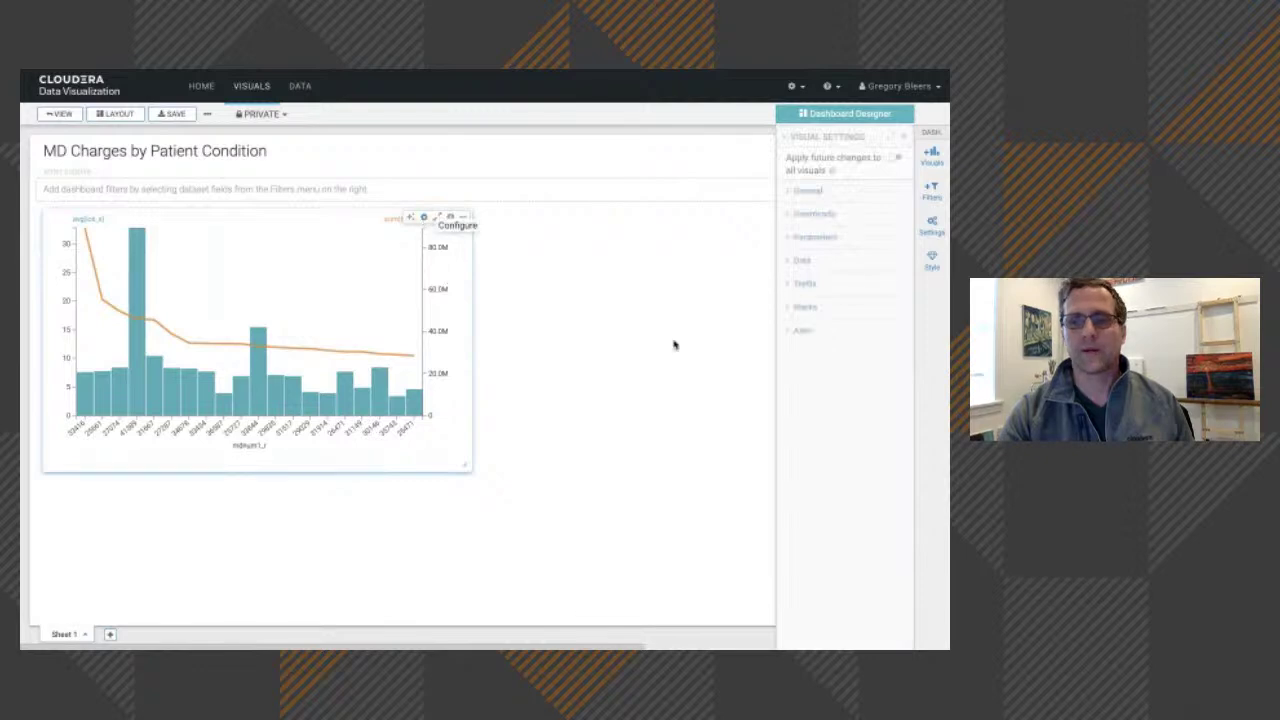
{"action": "left_click", "coordinate": [930, 320]}
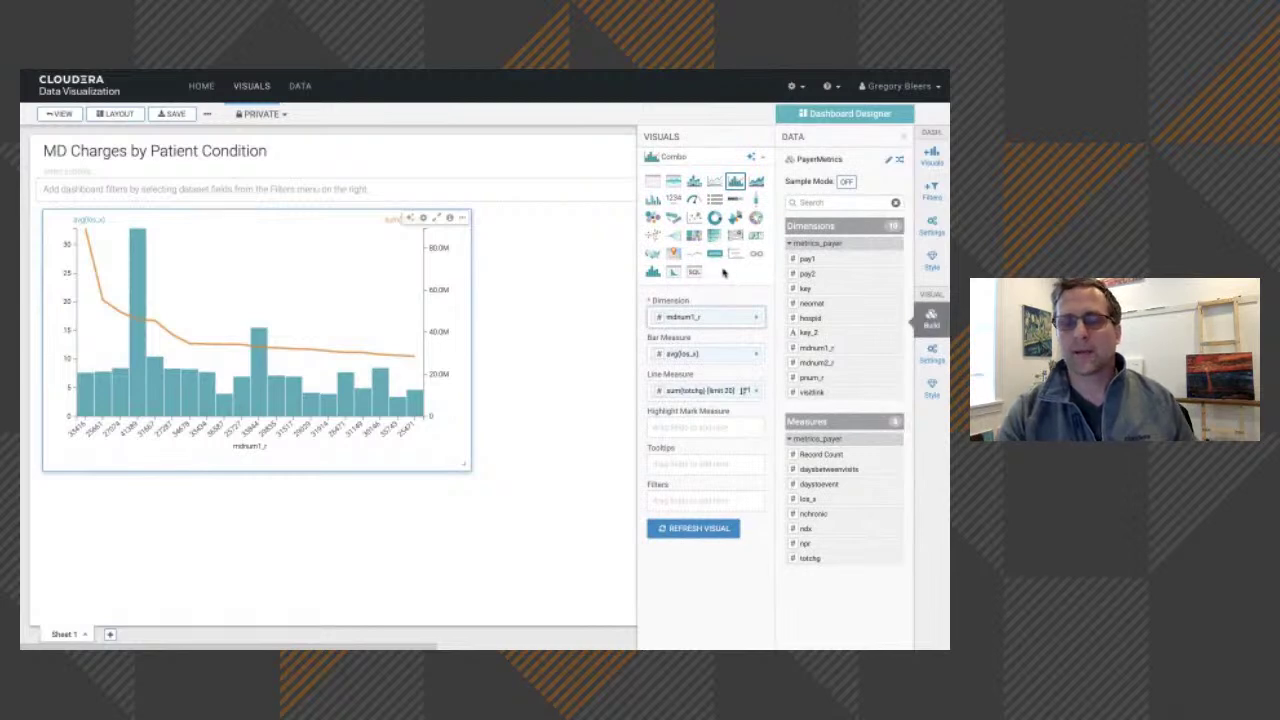
{"action": "left_click", "coordinate": [653, 182]}
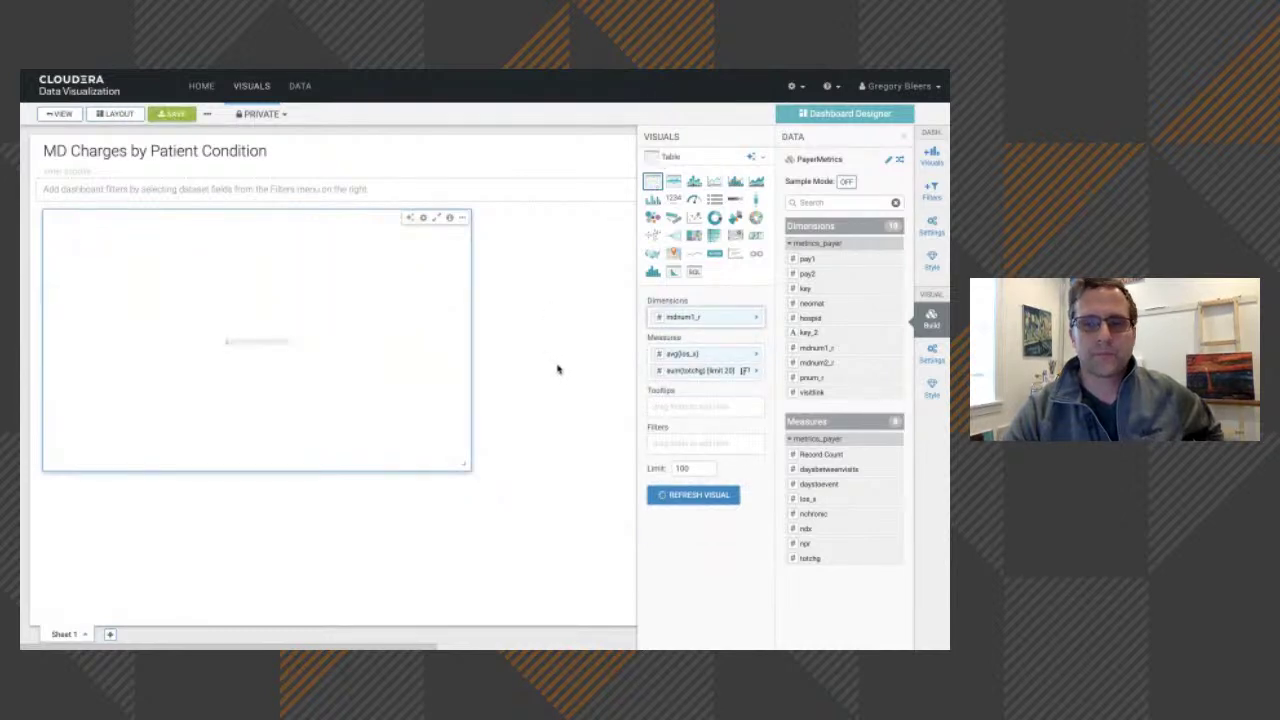
Replace the table's fields with pnum_r as the dimension and daysbetweenvisits as the measure
{"action": "left_click", "coordinate": [745, 321]}
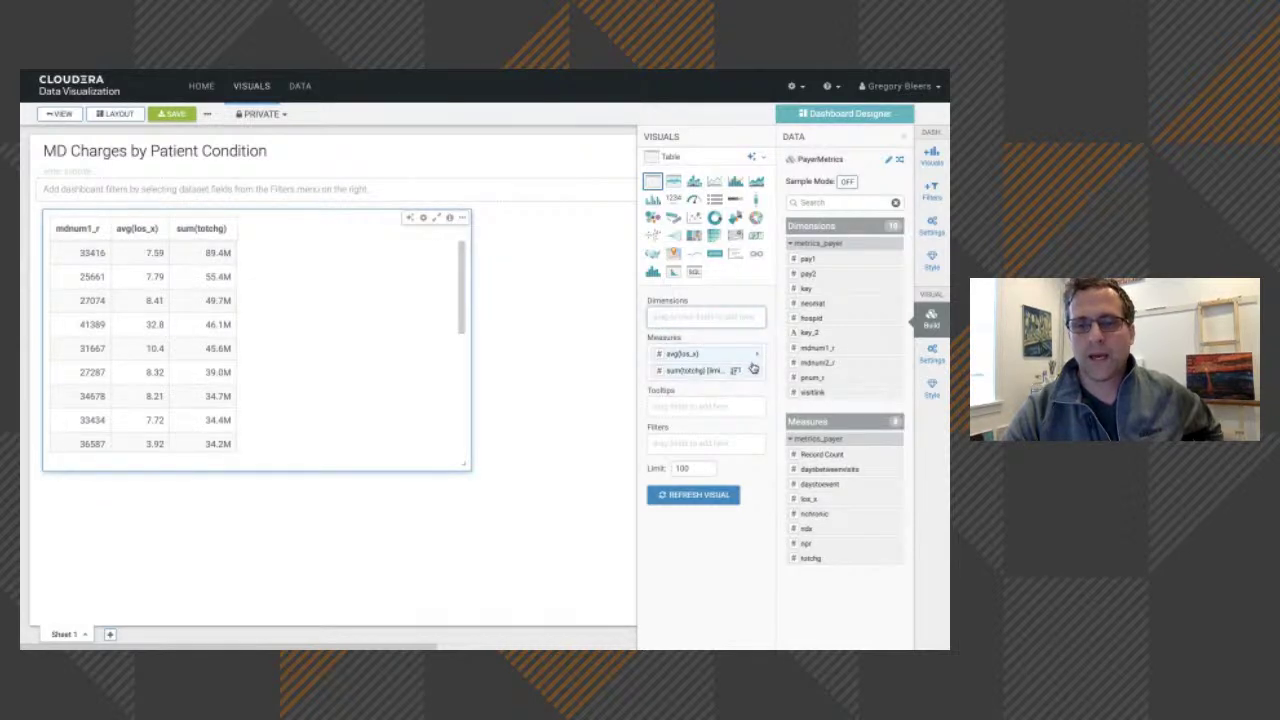
{"action": "left_click", "coordinate": [745, 372]}
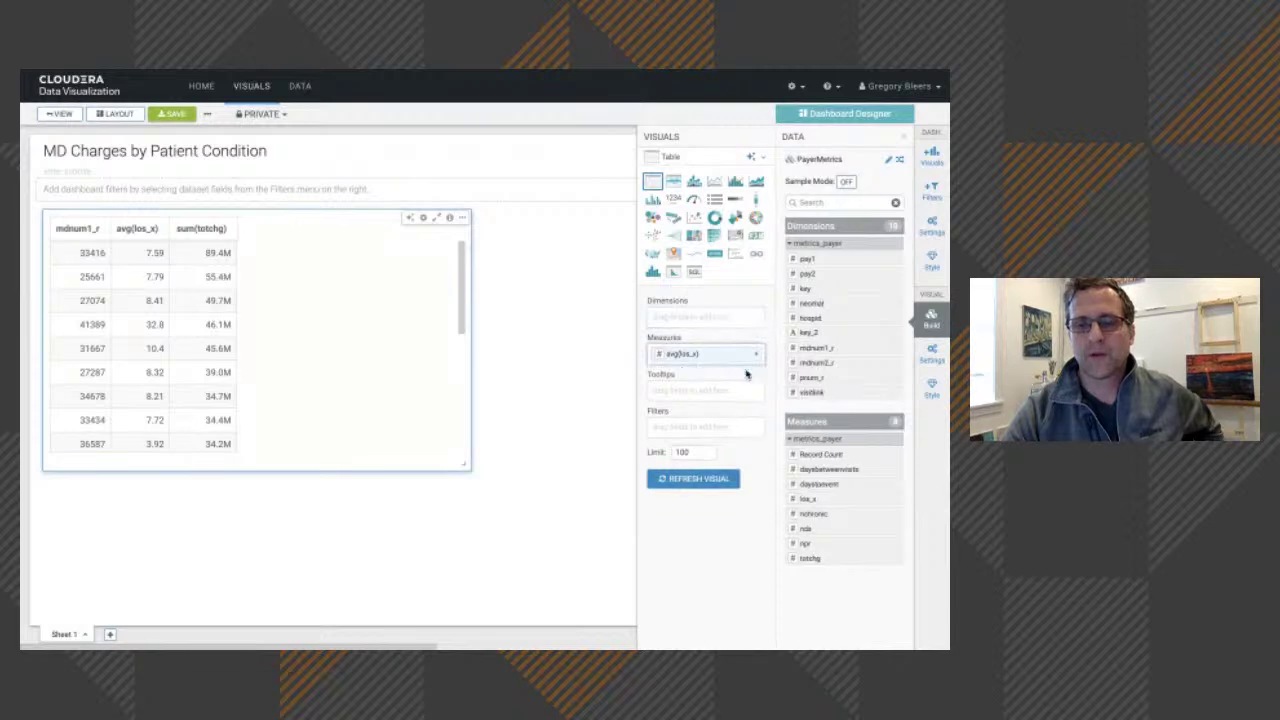
{"action": "left_click", "coordinate": [748, 355]}
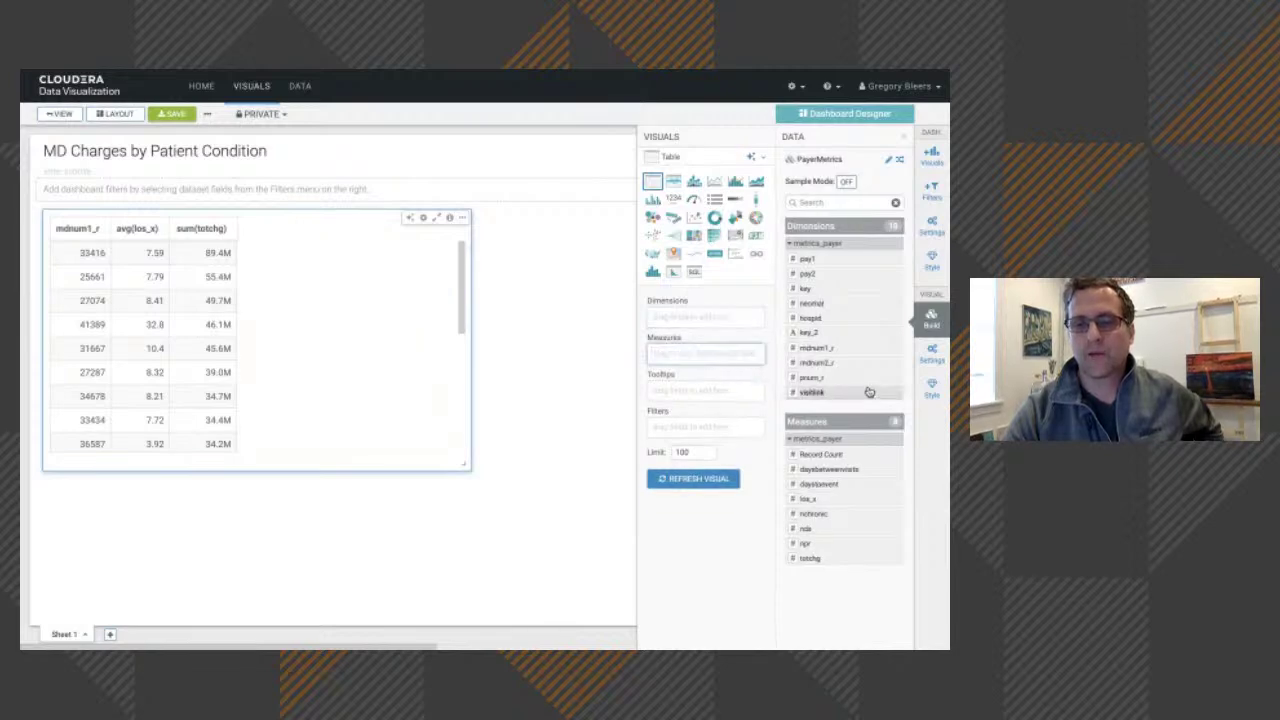
{"action": "left_click_drag", "start_coordinate": [857, 381], "coordinate": [727, 320]}
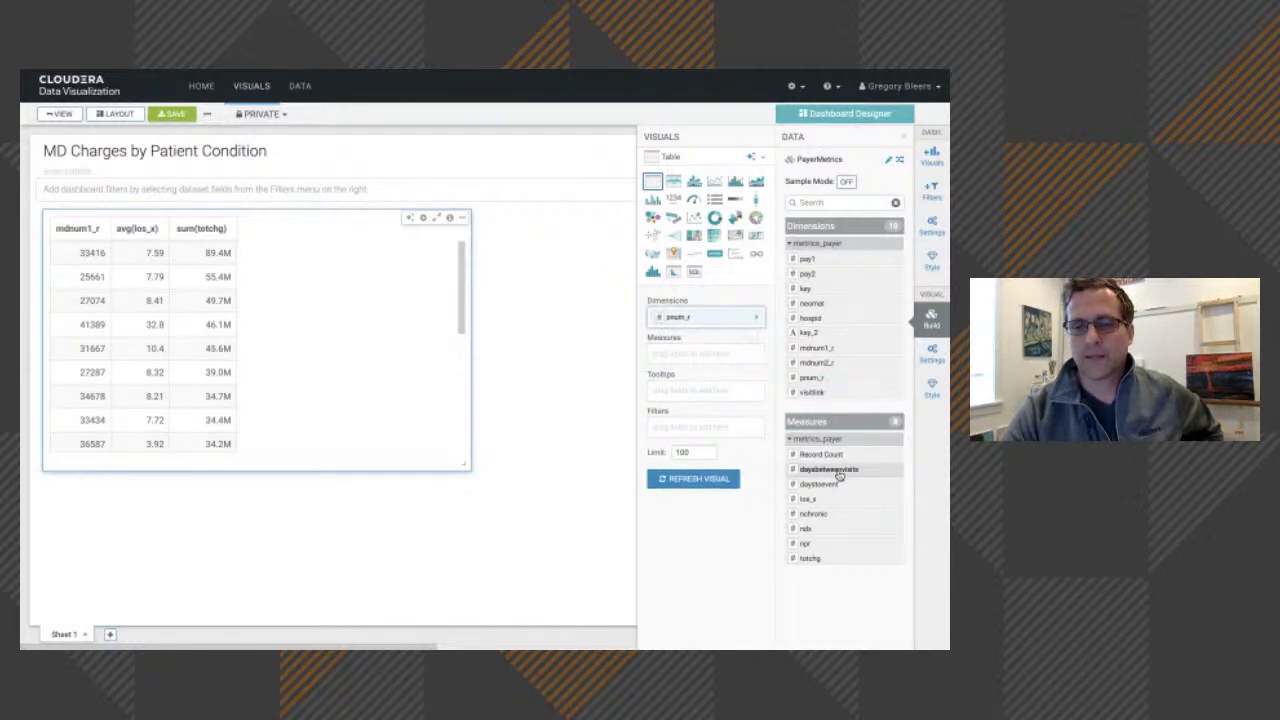
{"action": "left_click_drag", "start_coordinate": [802, 449], "coordinate": [719, 363]}
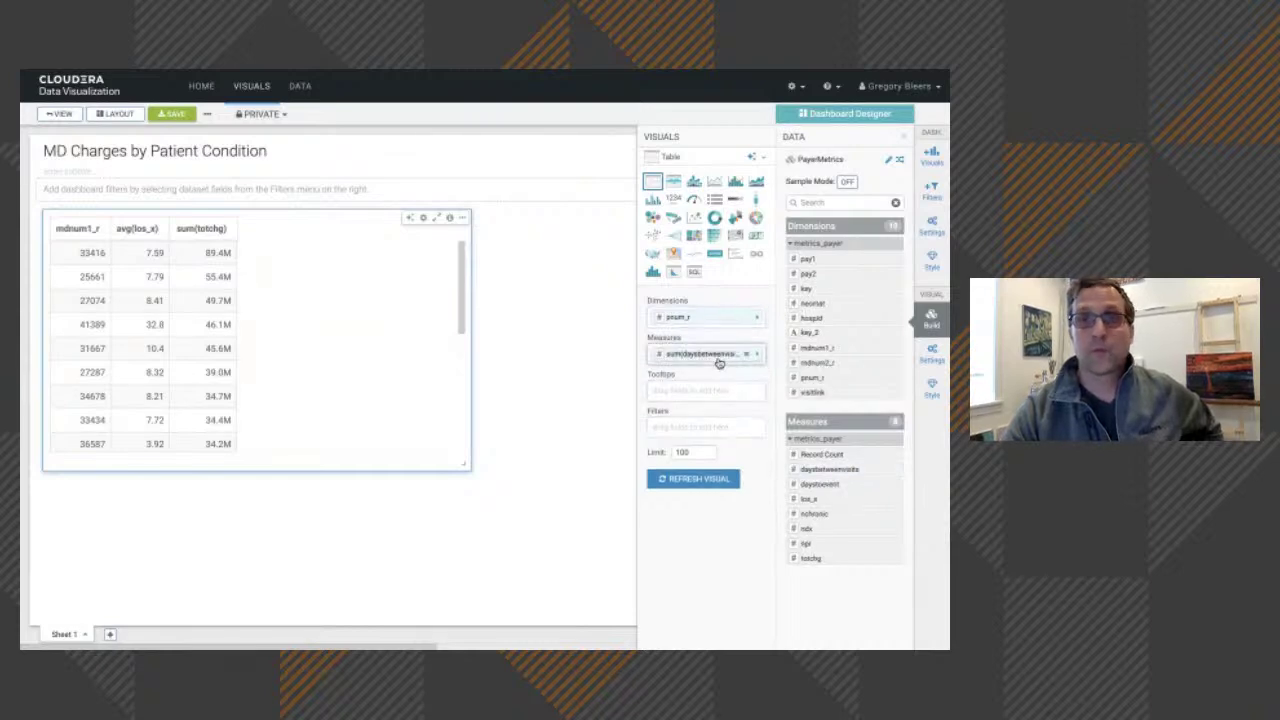
Aggregate daysbetweenvisits by Maximum, add mdnum1_r as a dimension above pnum_r and refresh the visual
{"action": "left_click", "coordinate": [757, 355]}
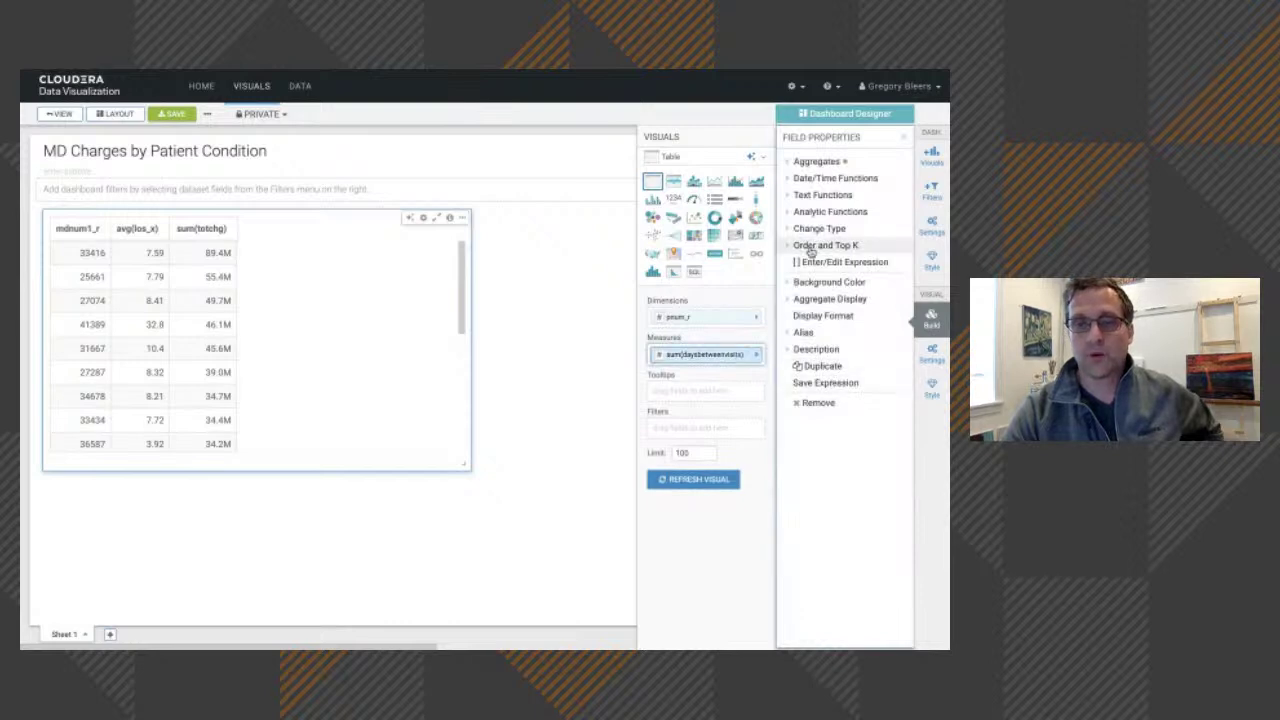
{"action": "left_click", "coordinate": [790, 163]}
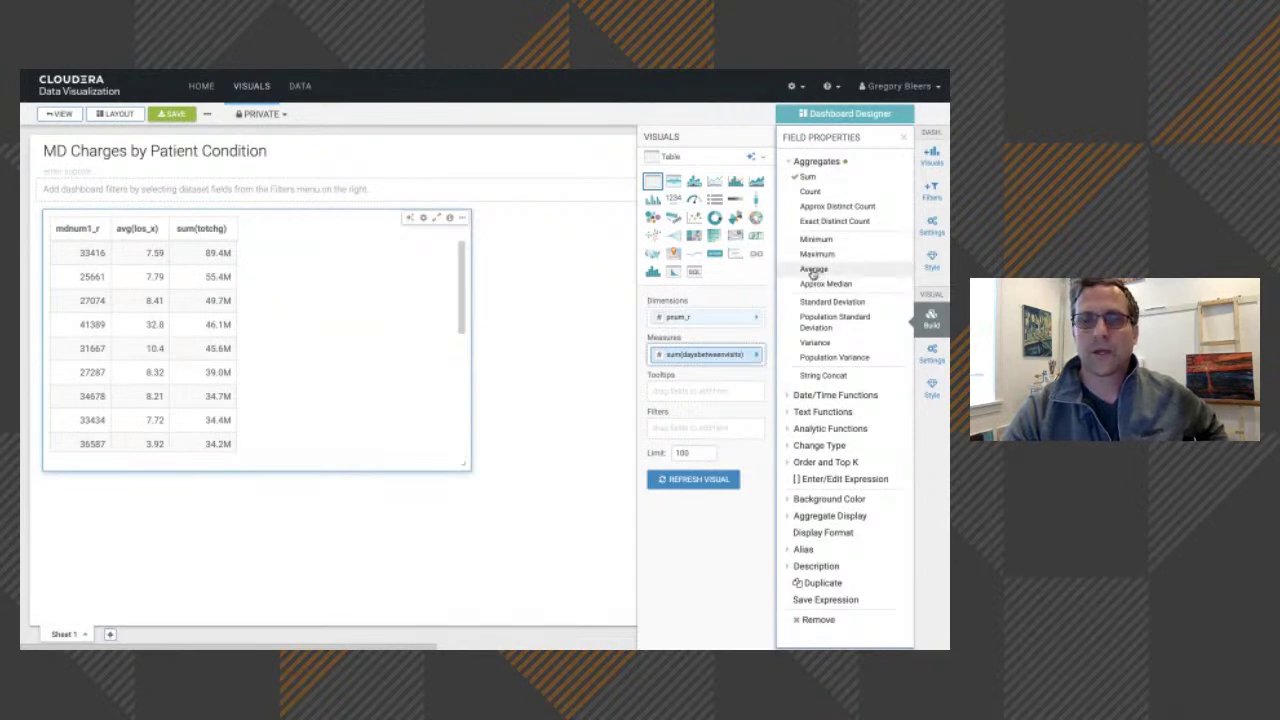
{"action": "left_click", "coordinate": [814, 270]}
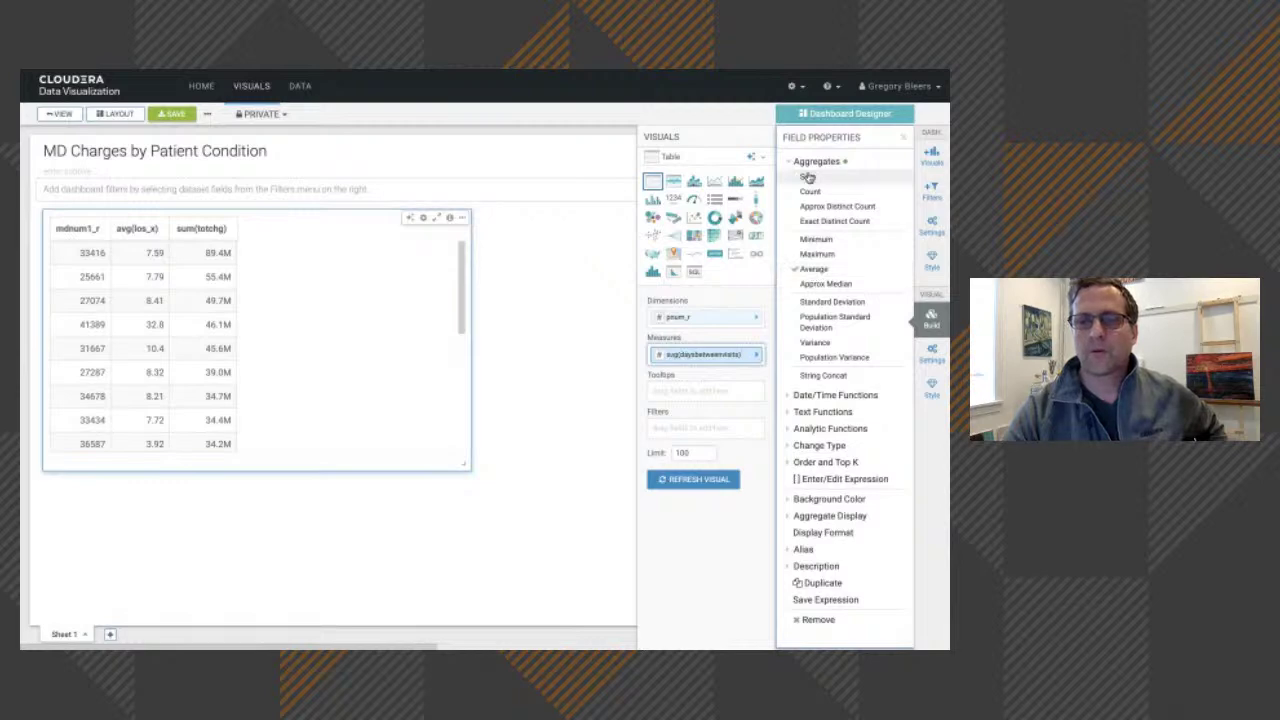
{"action": "left_click", "coordinate": [814, 254]}
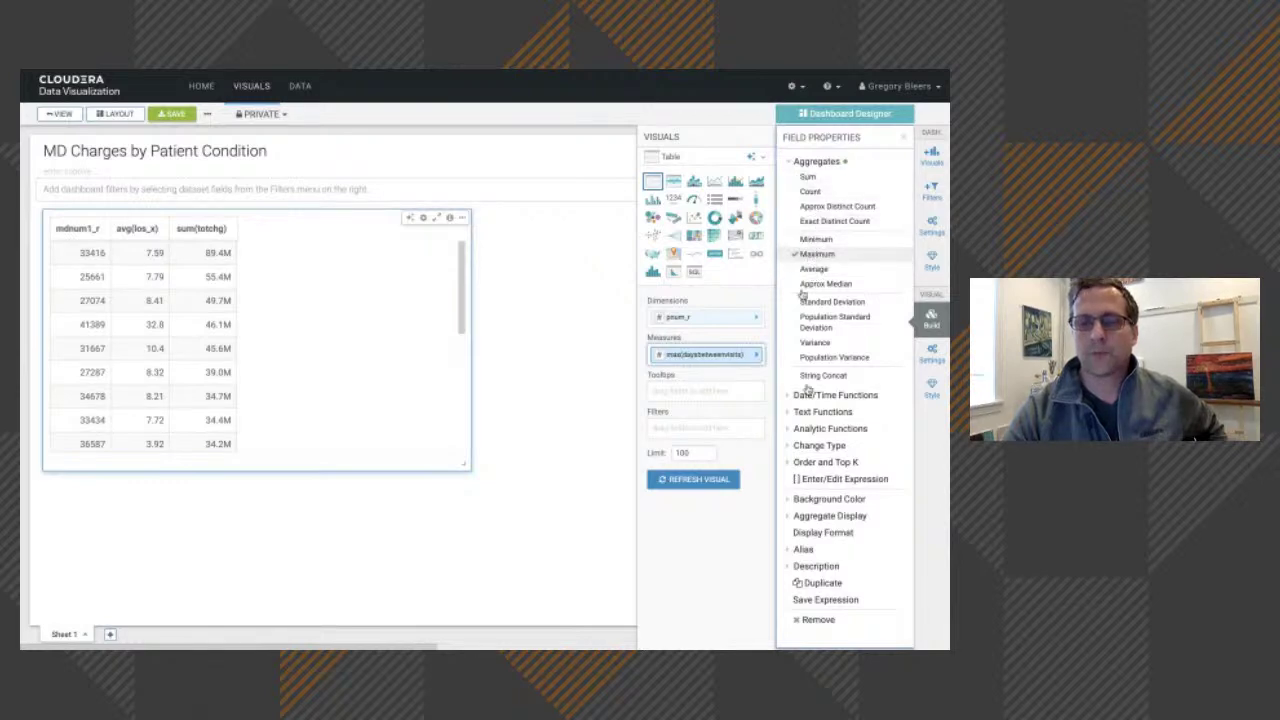
{"action": "left_click", "coordinate": [697, 482]}
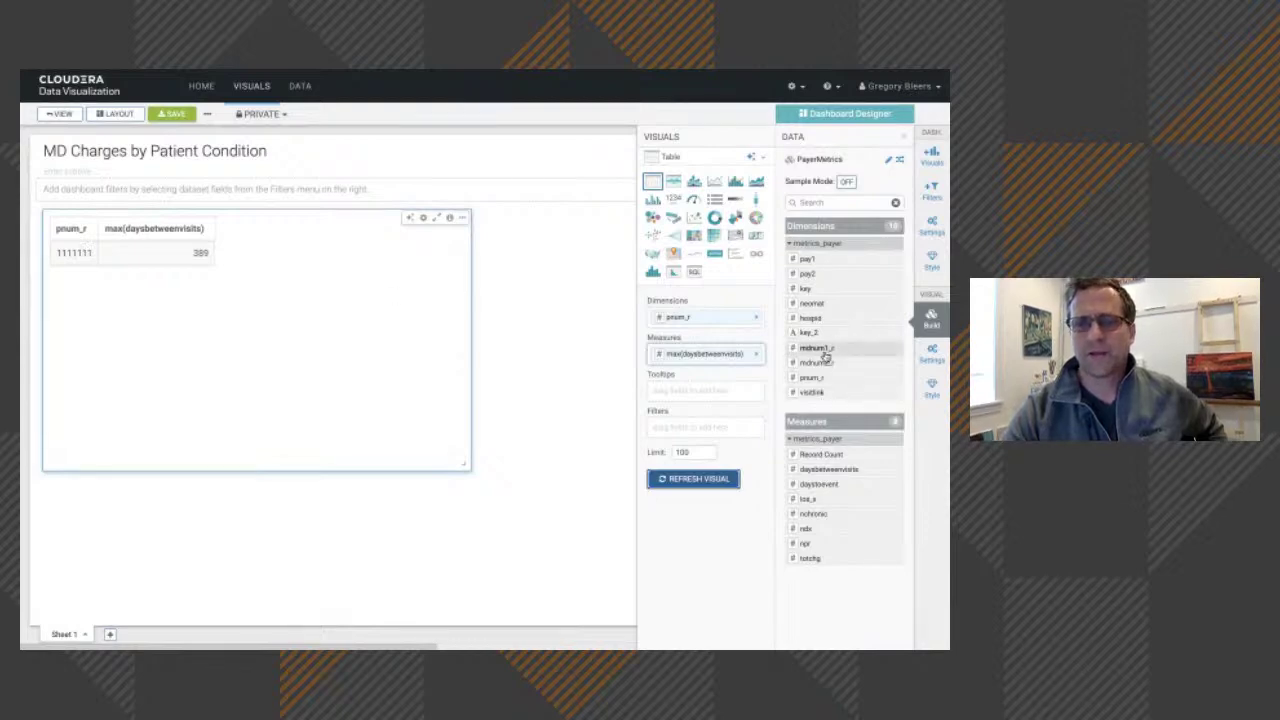
{"action": "left_click_drag", "start_coordinate": [825, 355], "coordinate": [700, 322]}
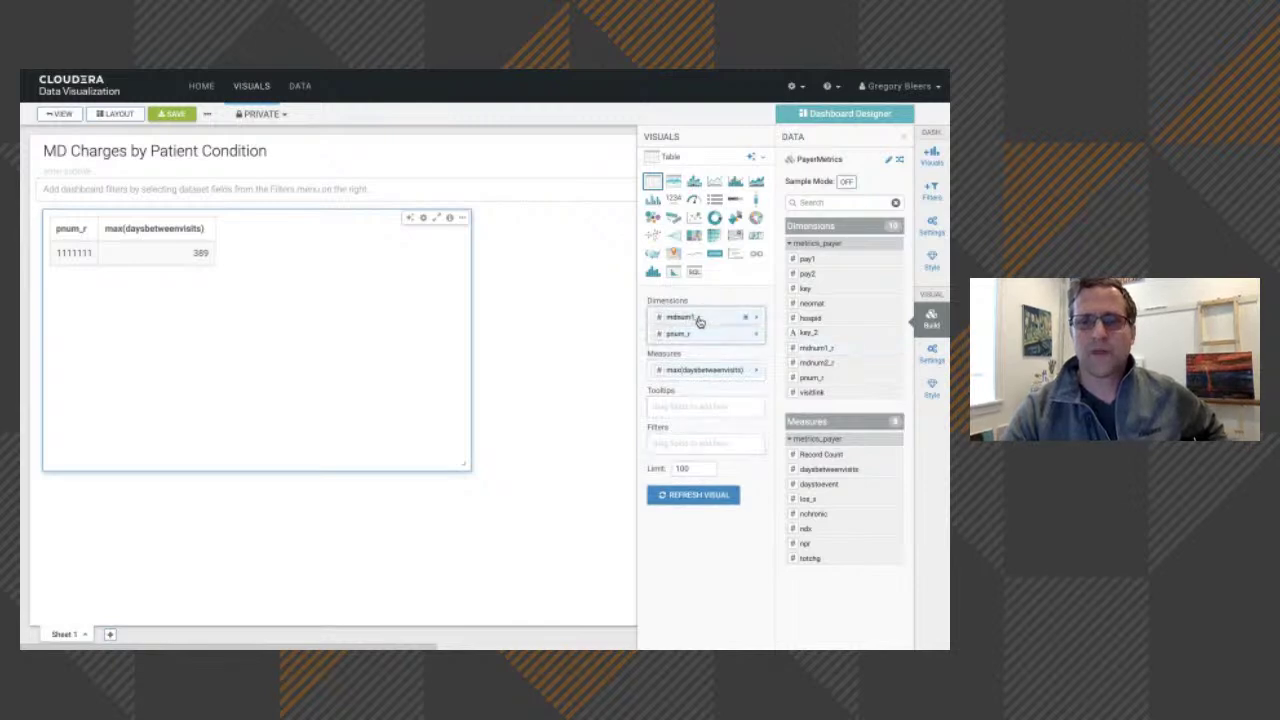
{"action": "left_click", "coordinate": [695, 494]}
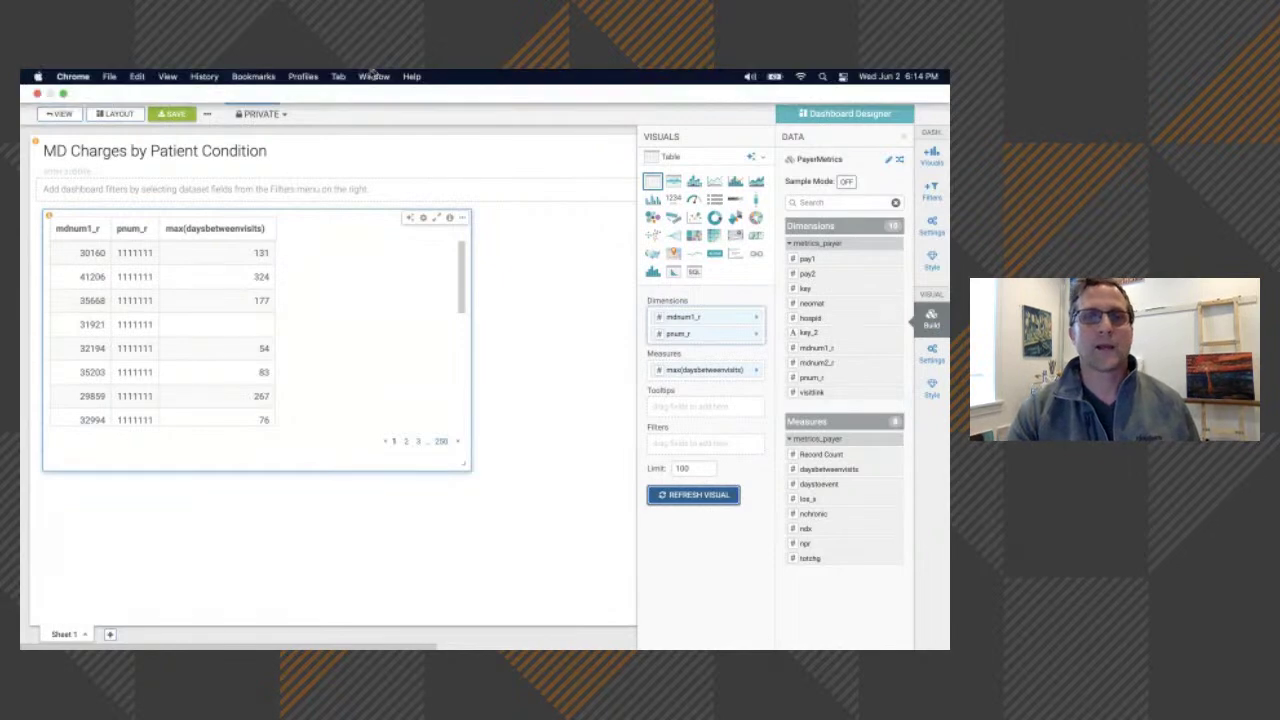
Switch to Cloudera Data Warehouse, go to the Management Console and open the meetup-governance-cdp-env environment
{"action": "left_click", "coordinate": [339, 77]}
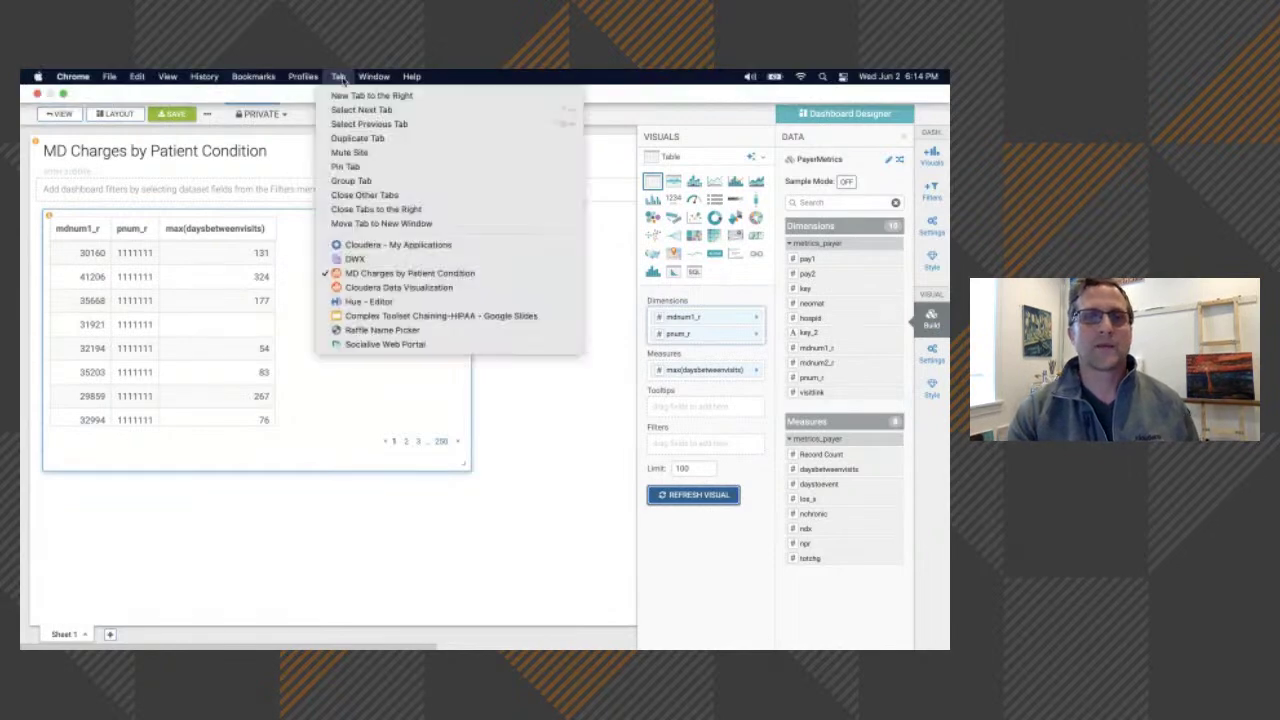
{"action": "left_click", "coordinate": [366, 261]}
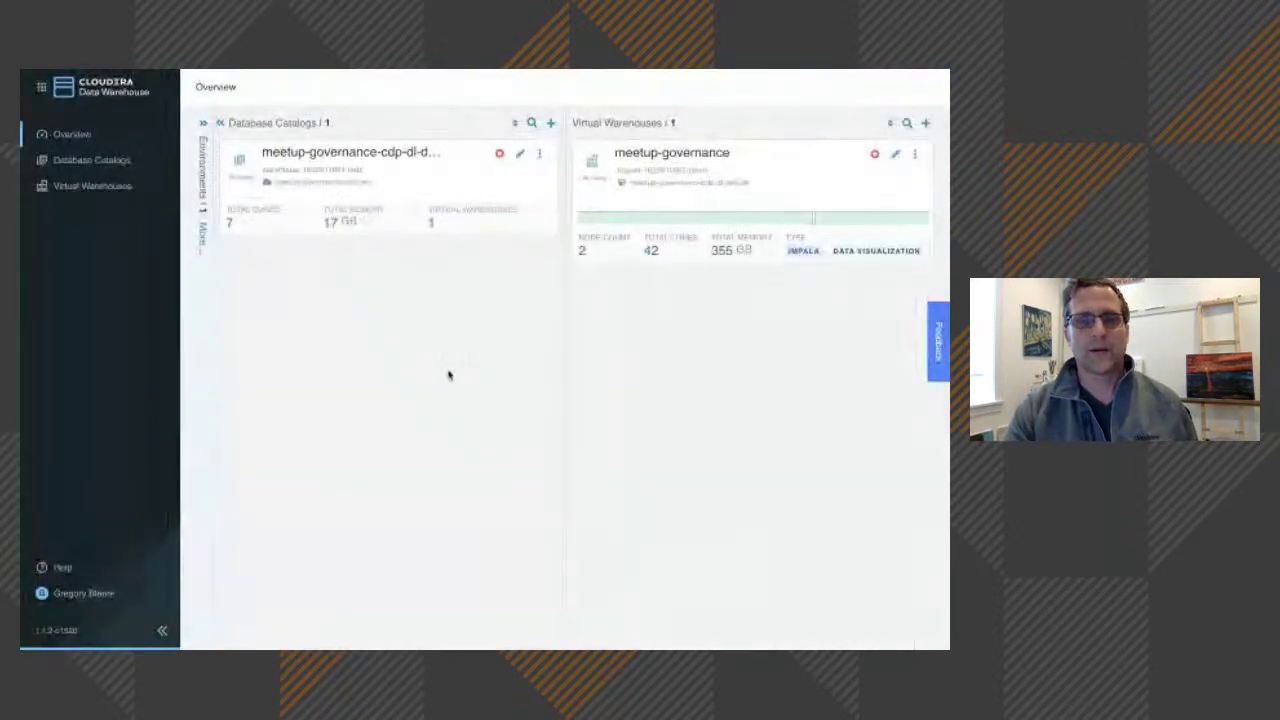
{"action": "left_click", "coordinate": [42, 89]}
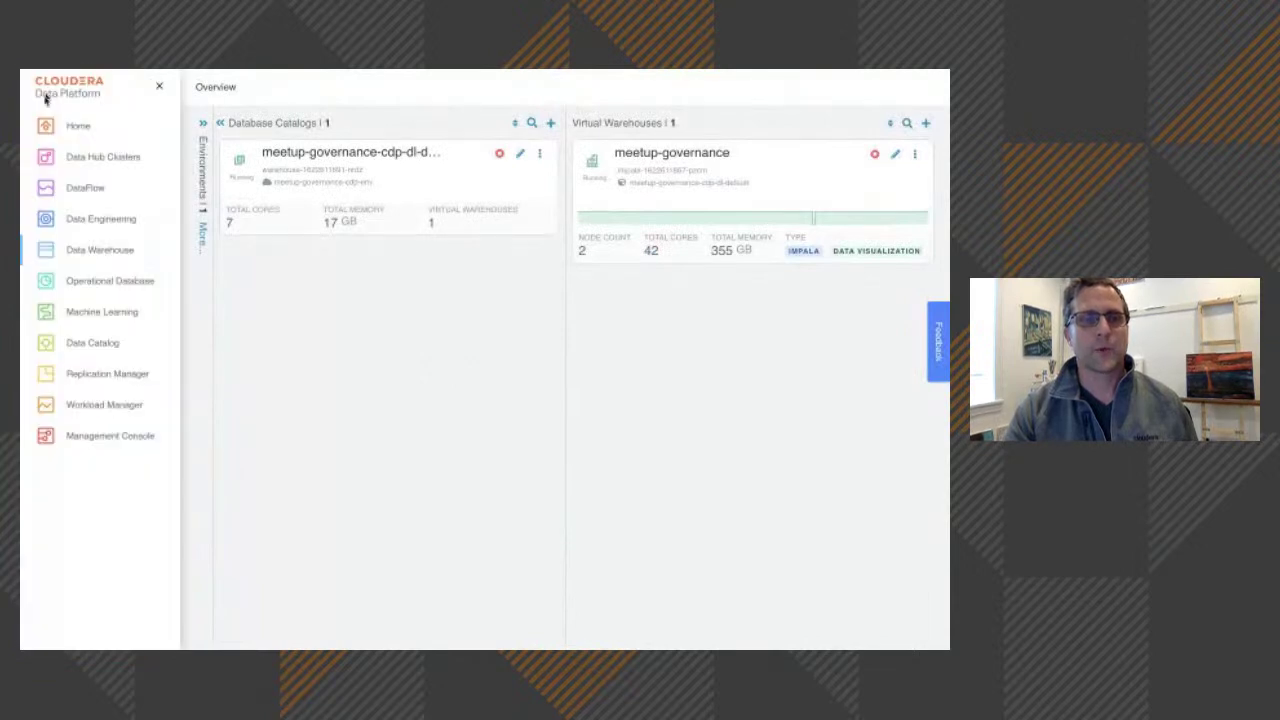
{"action": "left_click", "coordinate": [88, 438]}
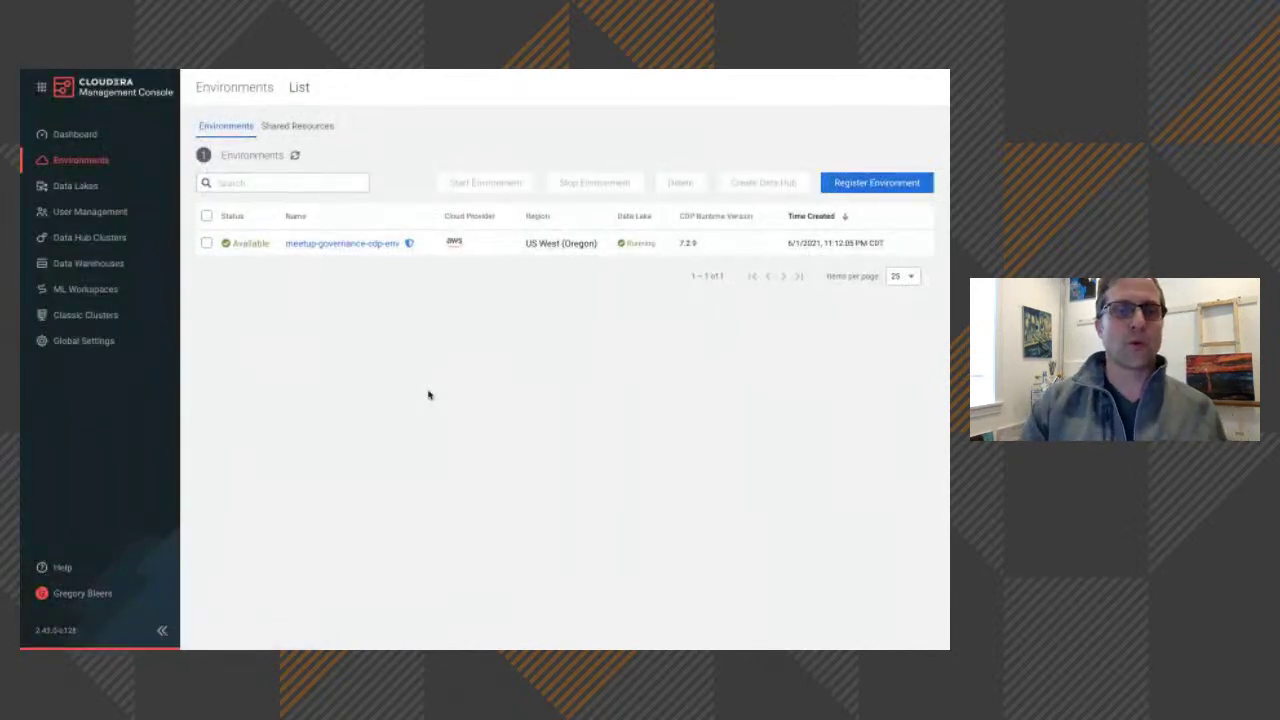
{"action": "left_click", "coordinate": [333, 246]}
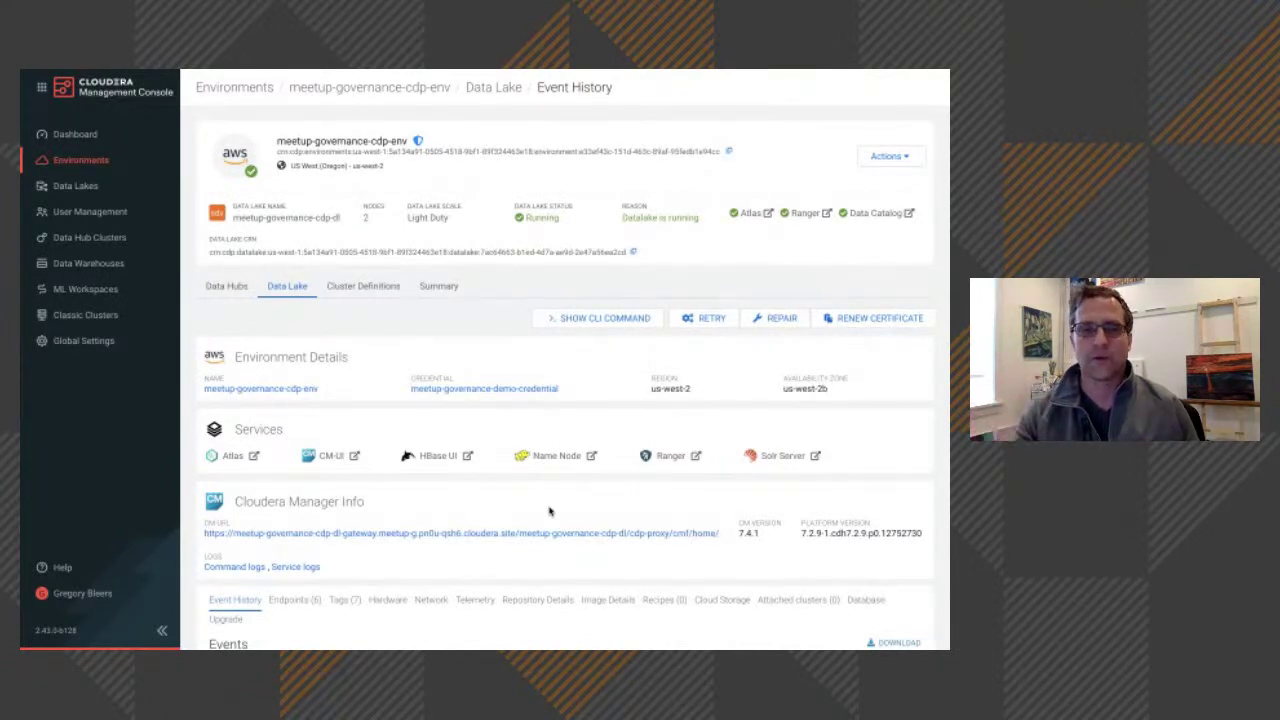
Open Ranger from the environment's data lake services and view the Hadoop SQL access policies
{"action": "left_click", "coordinate": [669, 458]}
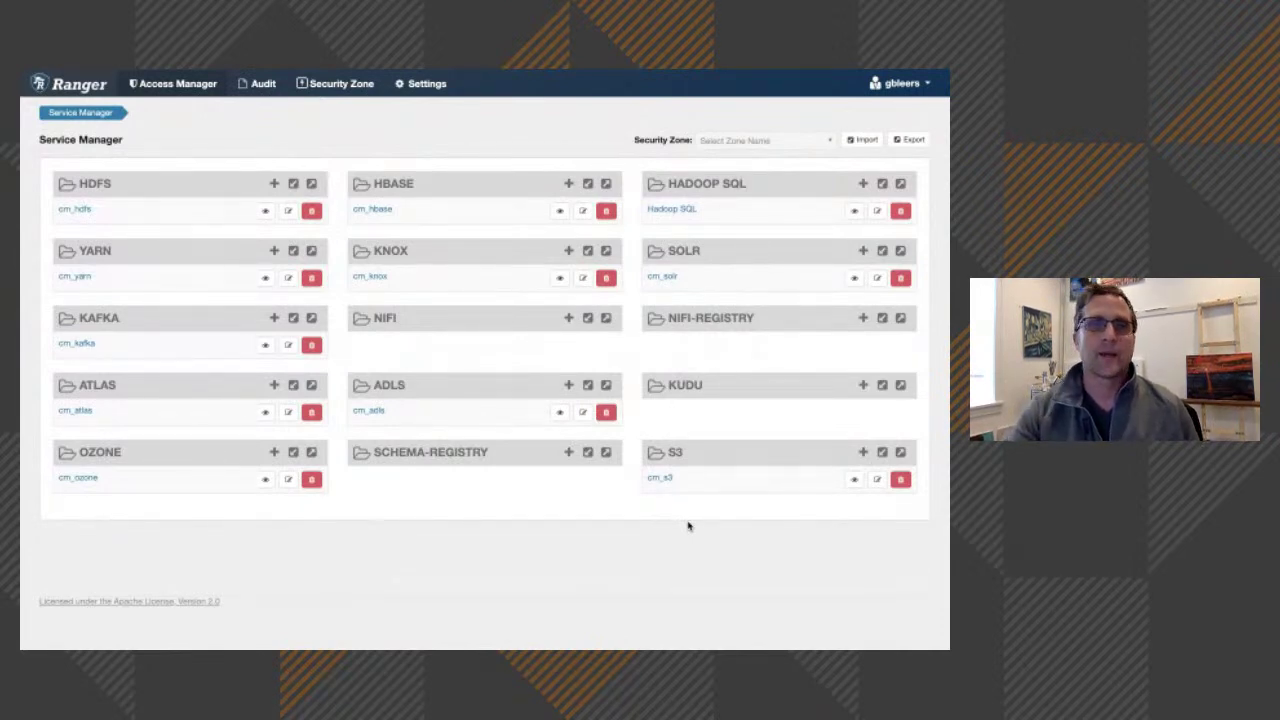
{"action": "left_click", "coordinate": [669, 212]}
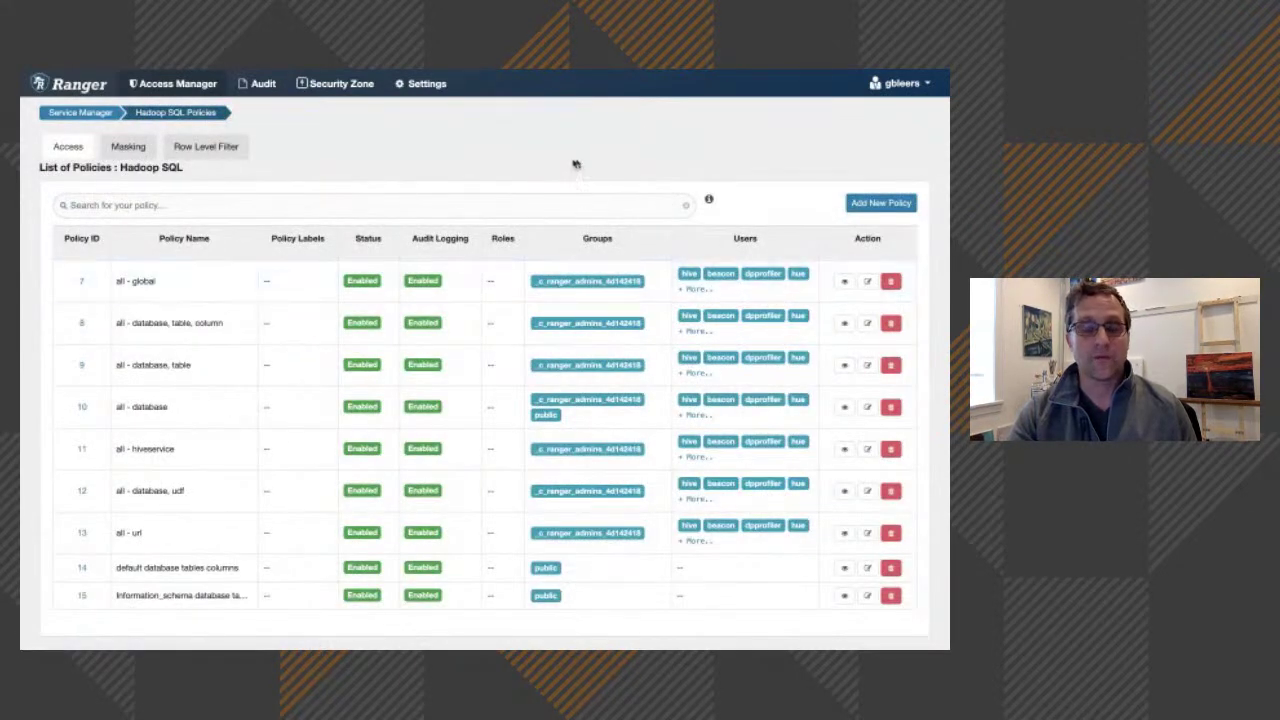
{"action": "scroll", "coordinate": [645, 385], "scroll_direction": "down", "scroll_amount": 1}
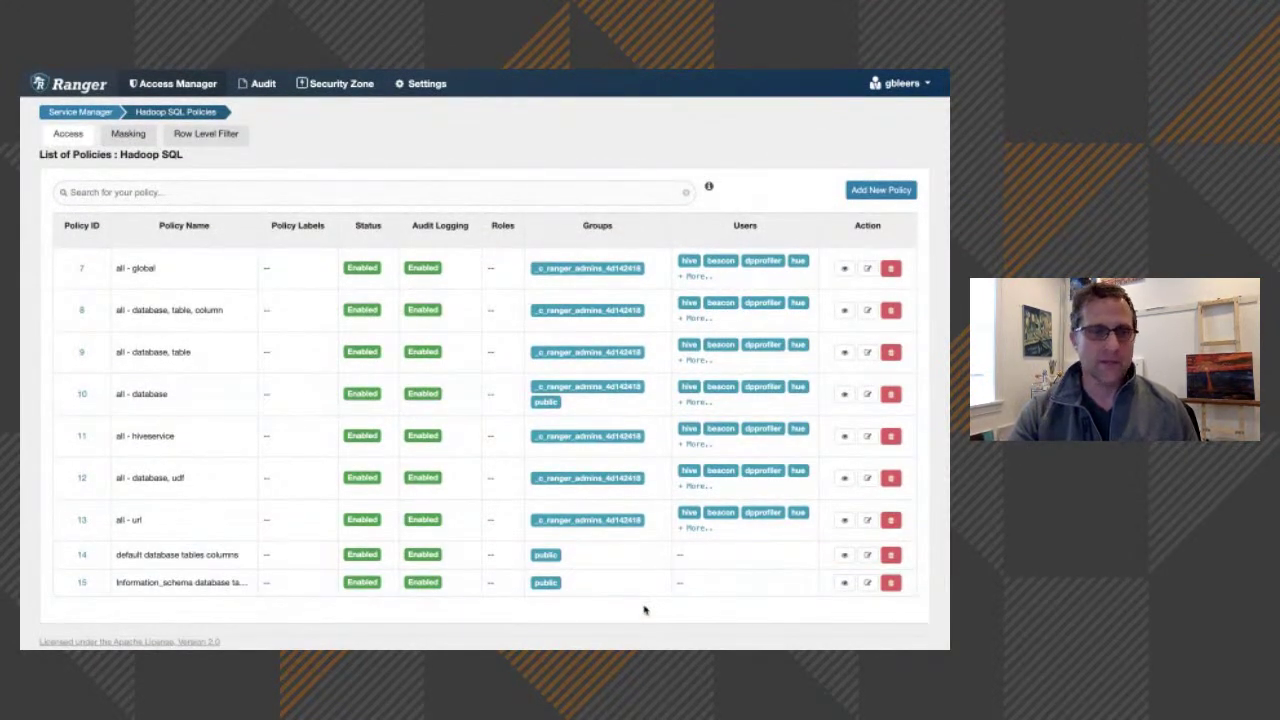
Open the "all - global" access policy, review its details, allow conditions and deny conditions, and leave it without saving
{"action": "left_click", "coordinate": [868, 270]}
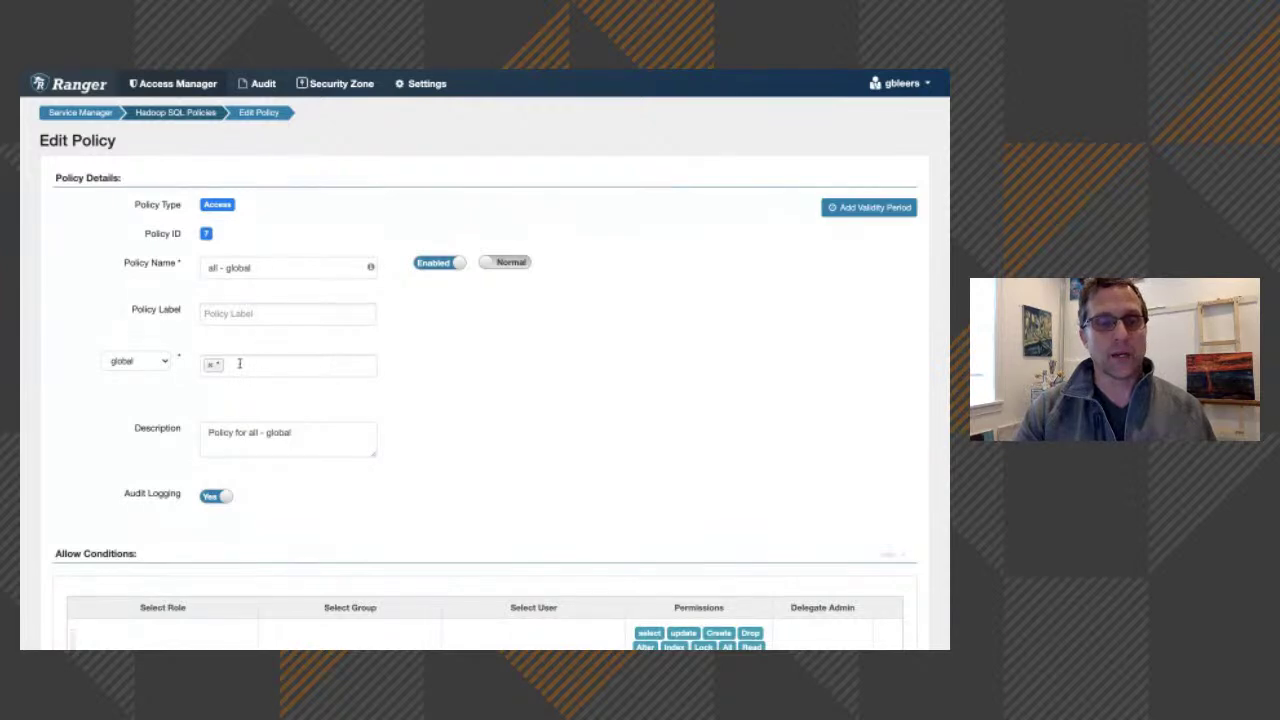
{"action": "scroll", "coordinate": [517, 449], "scroll_direction": "down", "scroll_amount": 5}
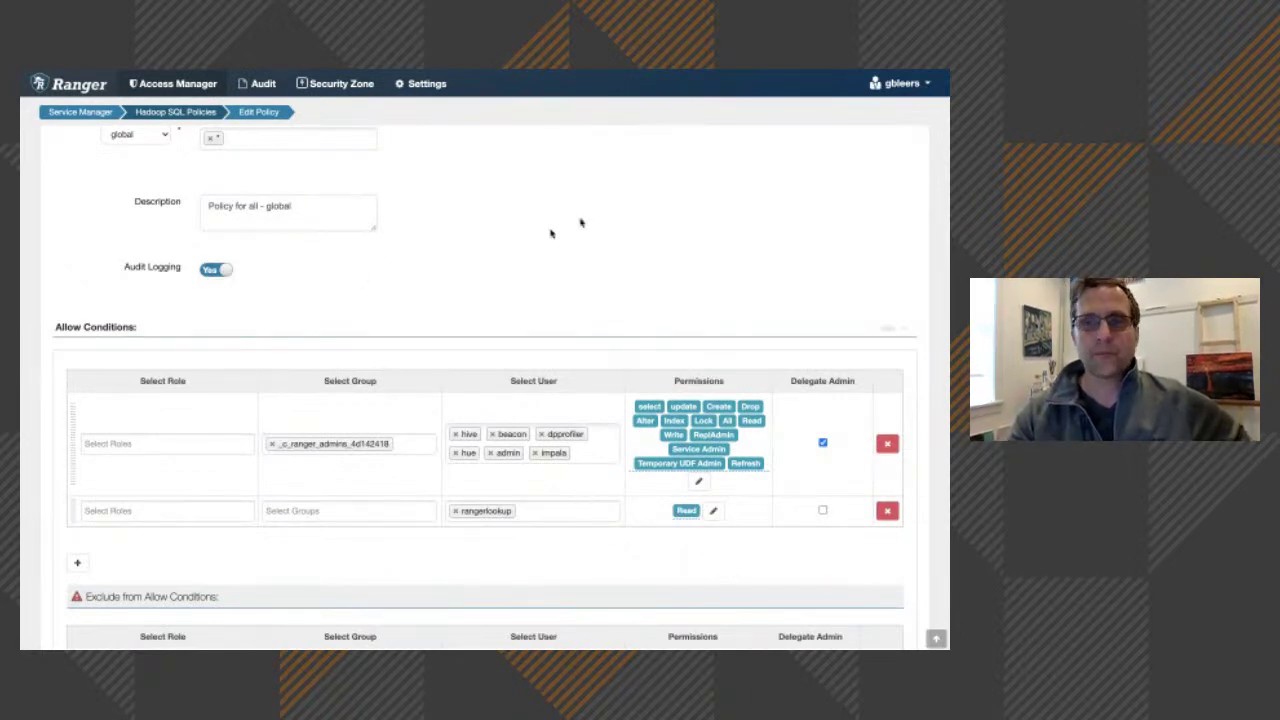
{"action": "scroll", "coordinate": [575, 240], "scroll_direction": "down", "scroll_amount": 3}
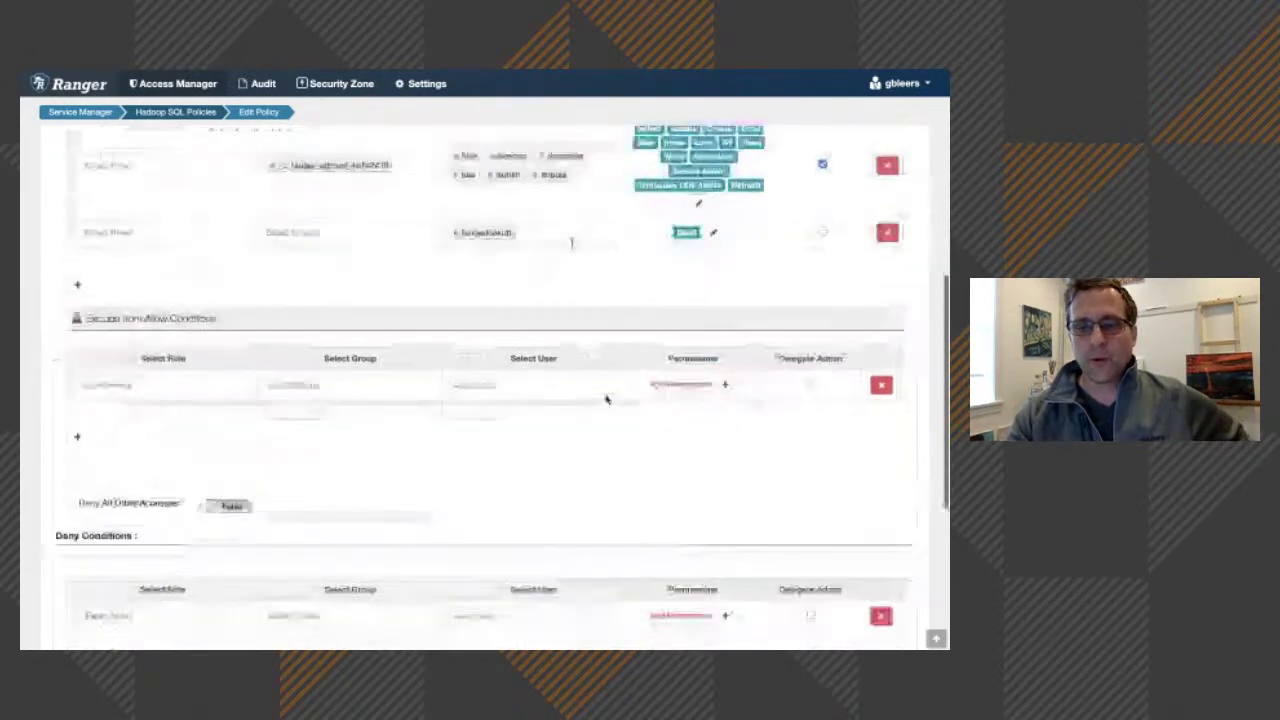
{"action": "scroll", "coordinate": [650, 480], "scroll_direction": "down", "scroll_amount": 1}
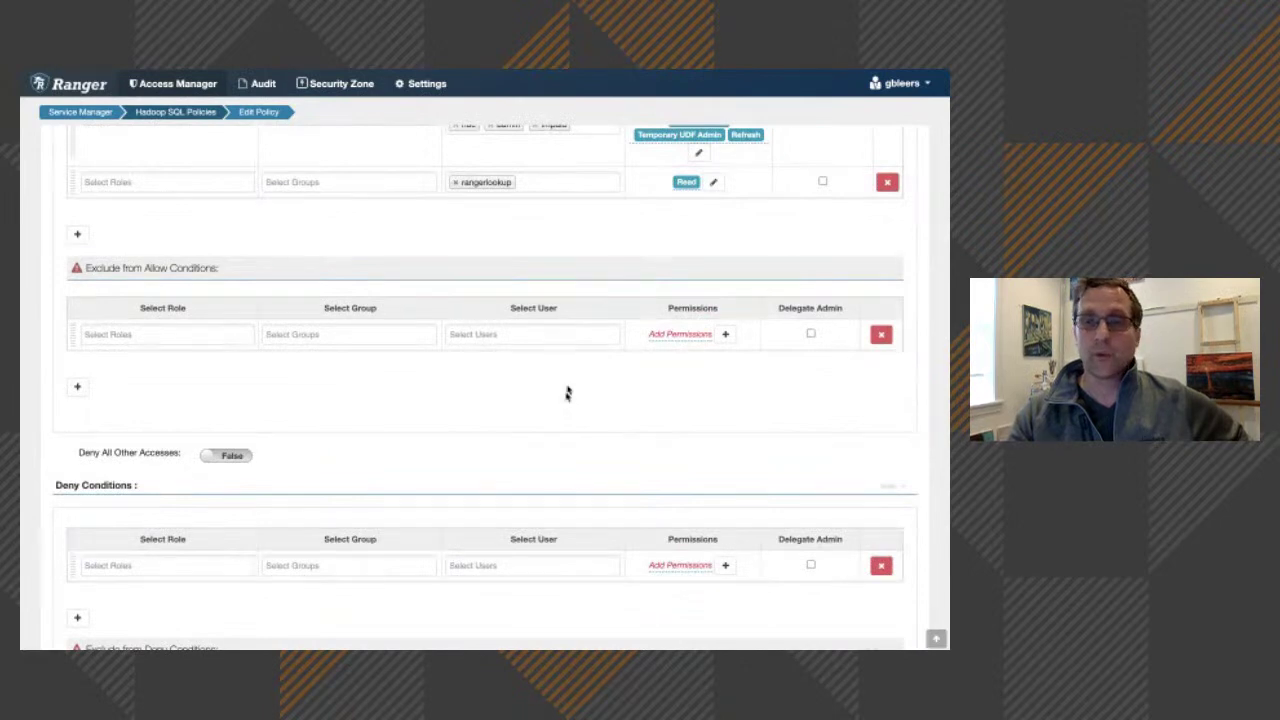
{"action": "scroll", "coordinate": [617, 388], "scroll_direction": "up", "scroll_amount": 1}
{"action": "scroll", "coordinate": [617, 388], "scroll_direction": "down", "scroll_amount": 1}
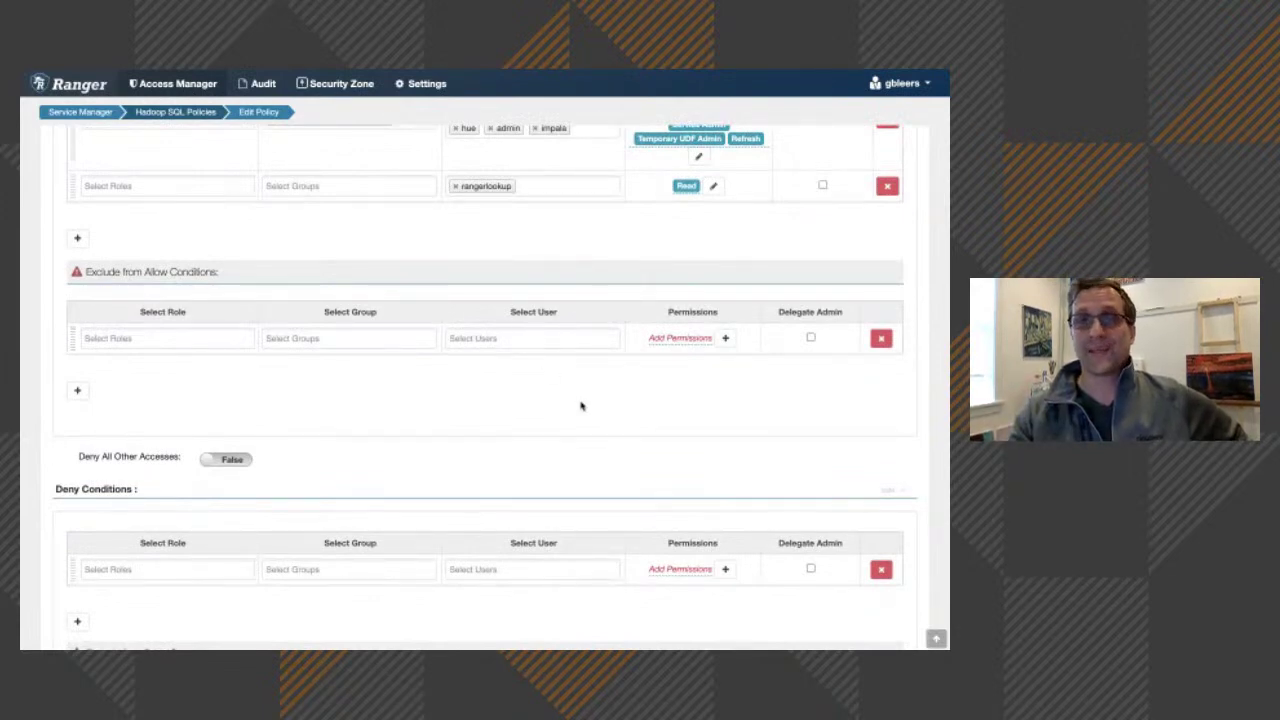
{"action": "scroll", "coordinate": [620, 449], "scroll_direction": "down", "scroll_amount": 5}
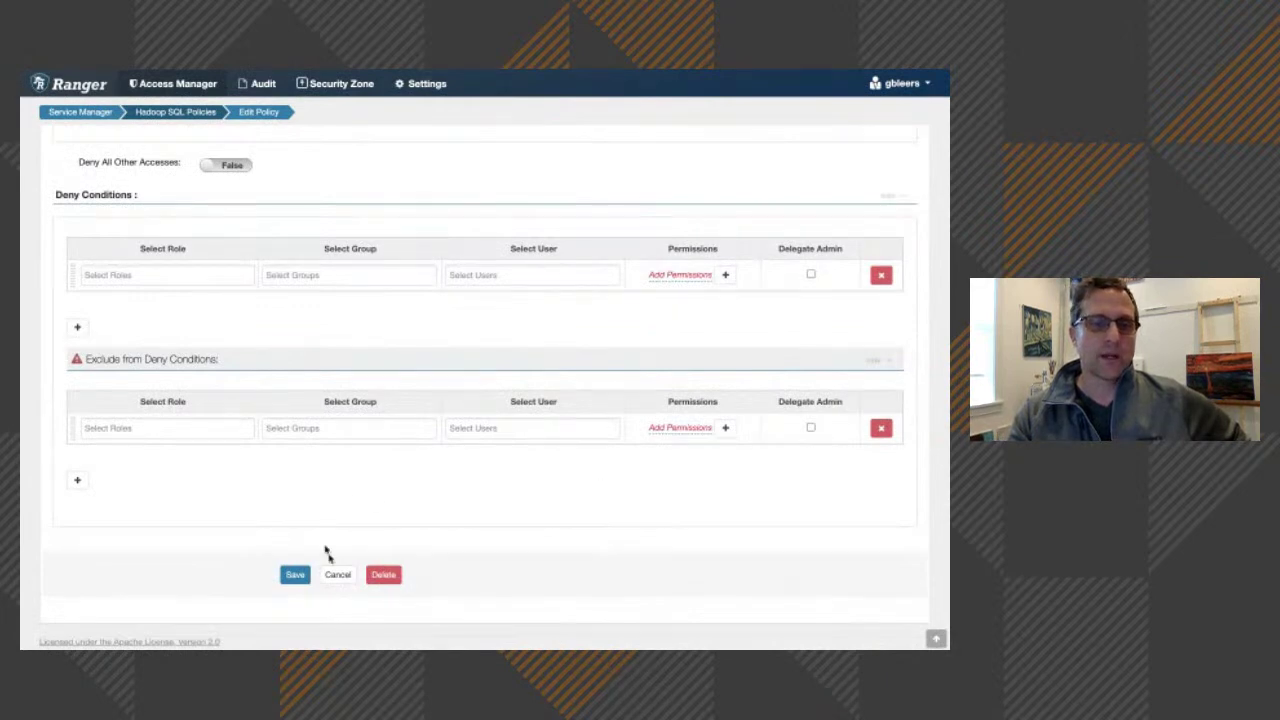
{"action": "left_click", "coordinate": [339, 577]}
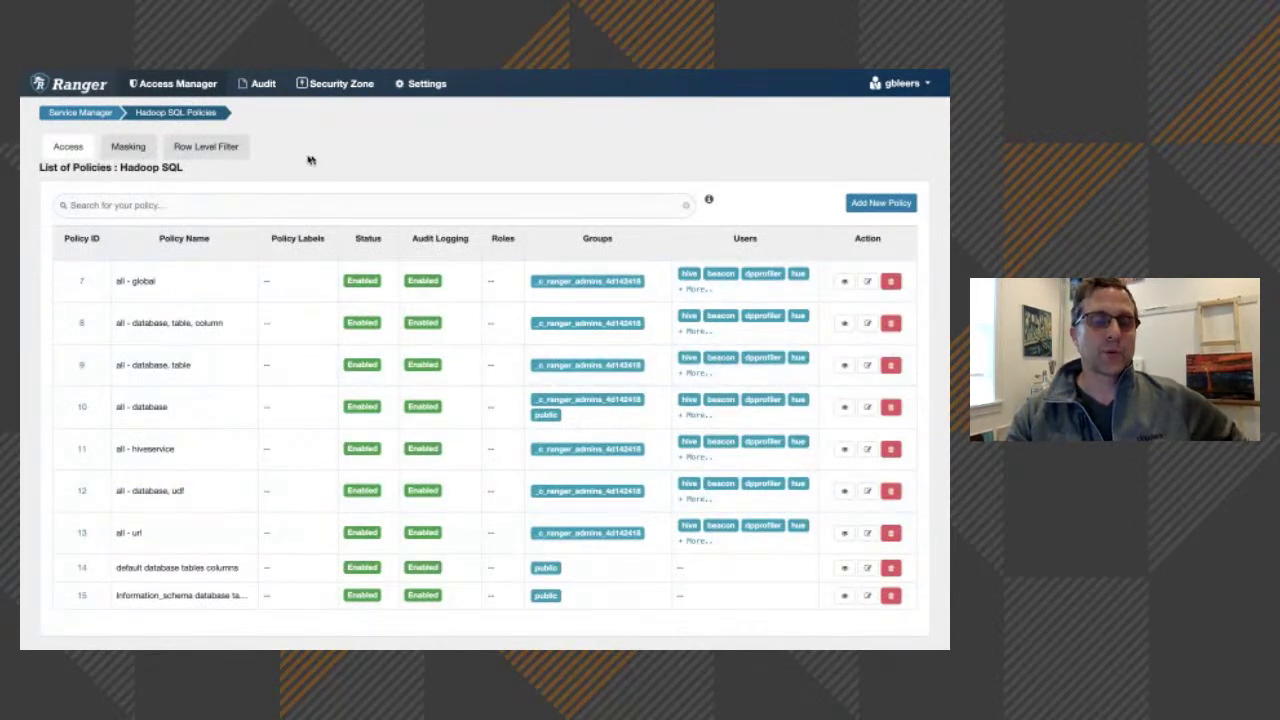
Open the PII masking policy for Hadoop SQL and review its database, table, column and mask conditions
{"action": "left_click", "coordinate": [128, 147]}
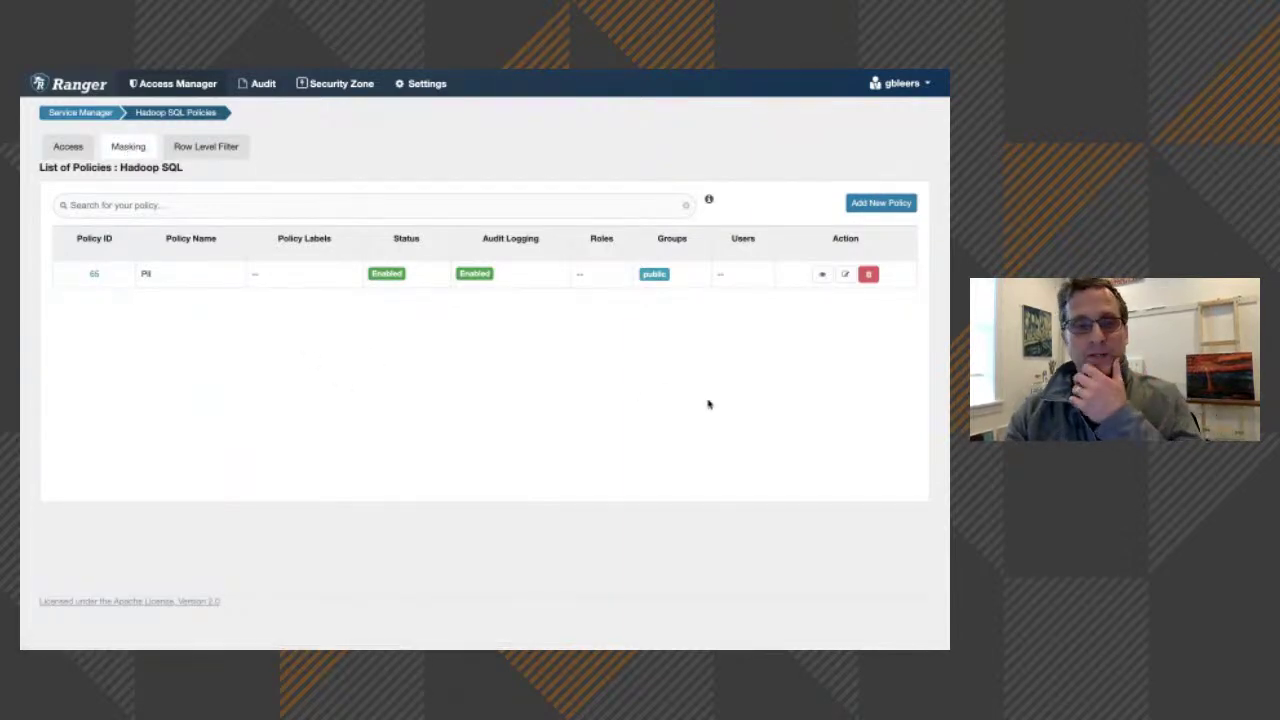
{"action": "left_click", "coordinate": [845, 276]}
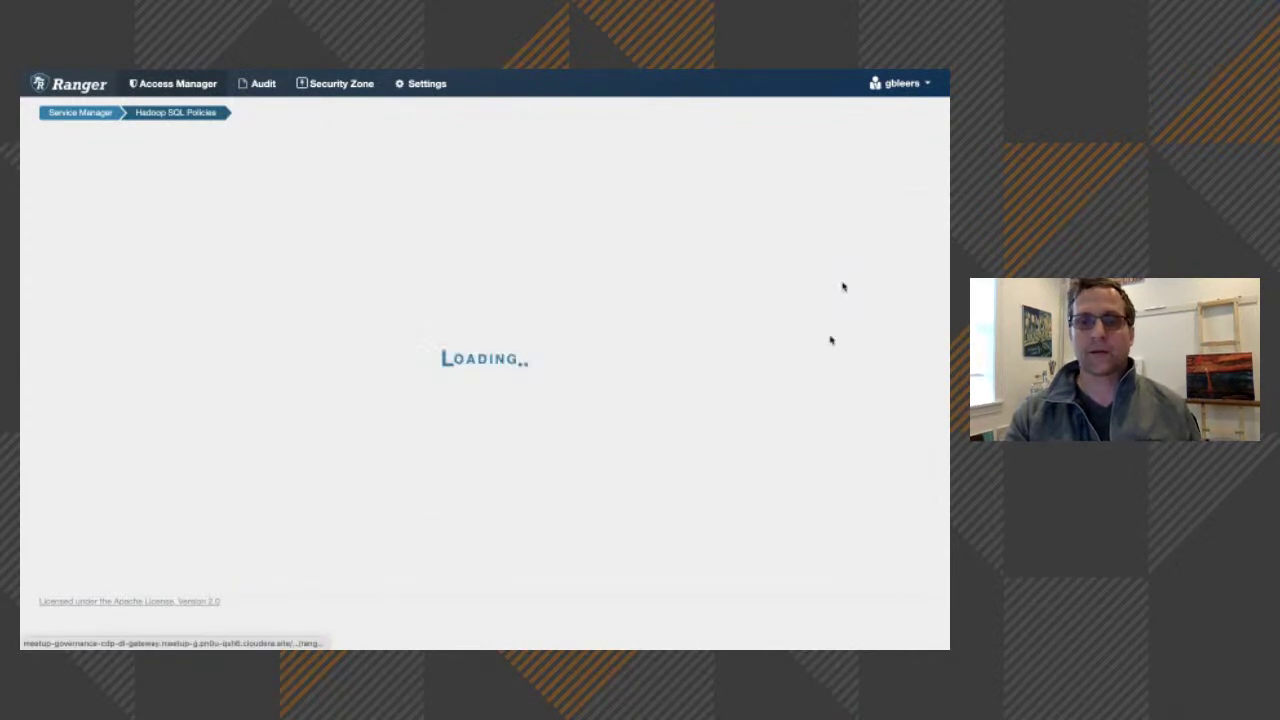
{"action": "scroll", "coordinate": [669, 427], "scroll_direction": "down", "scroll_amount": 2}
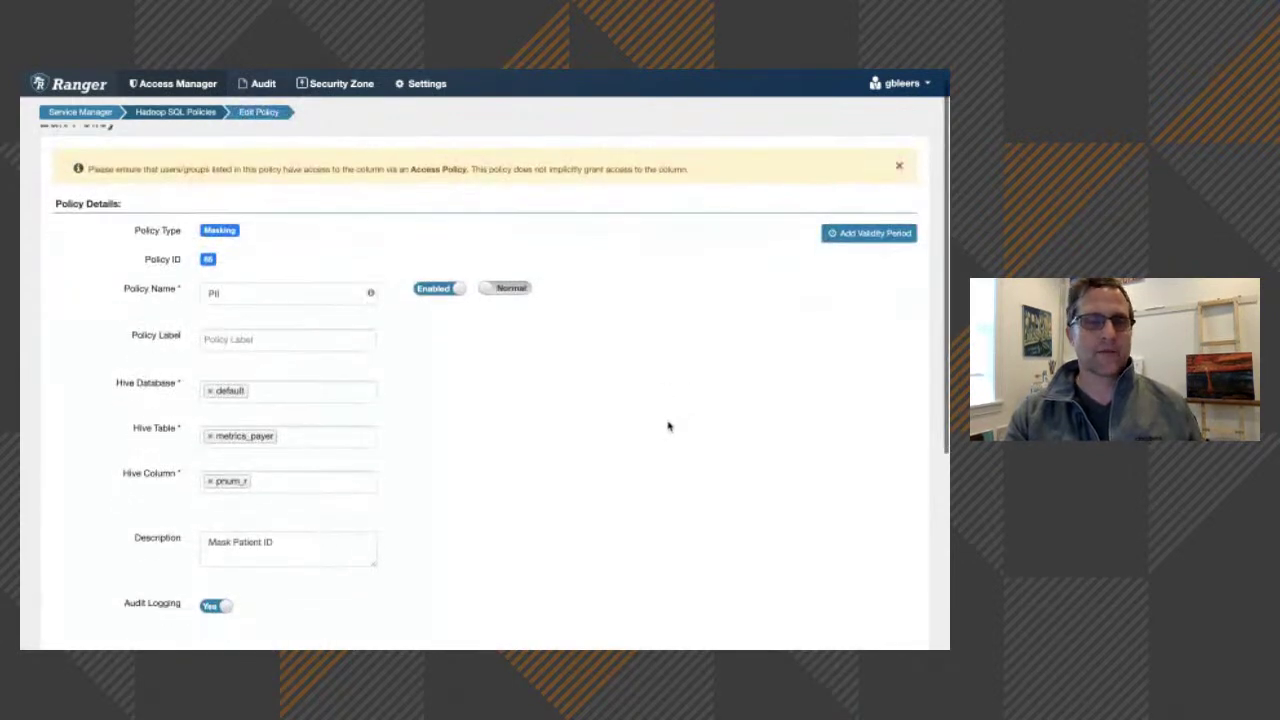
{"action": "scroll", "coordinate": [501, 396], "scroll_direction": "down", "scroll_amount": 2}
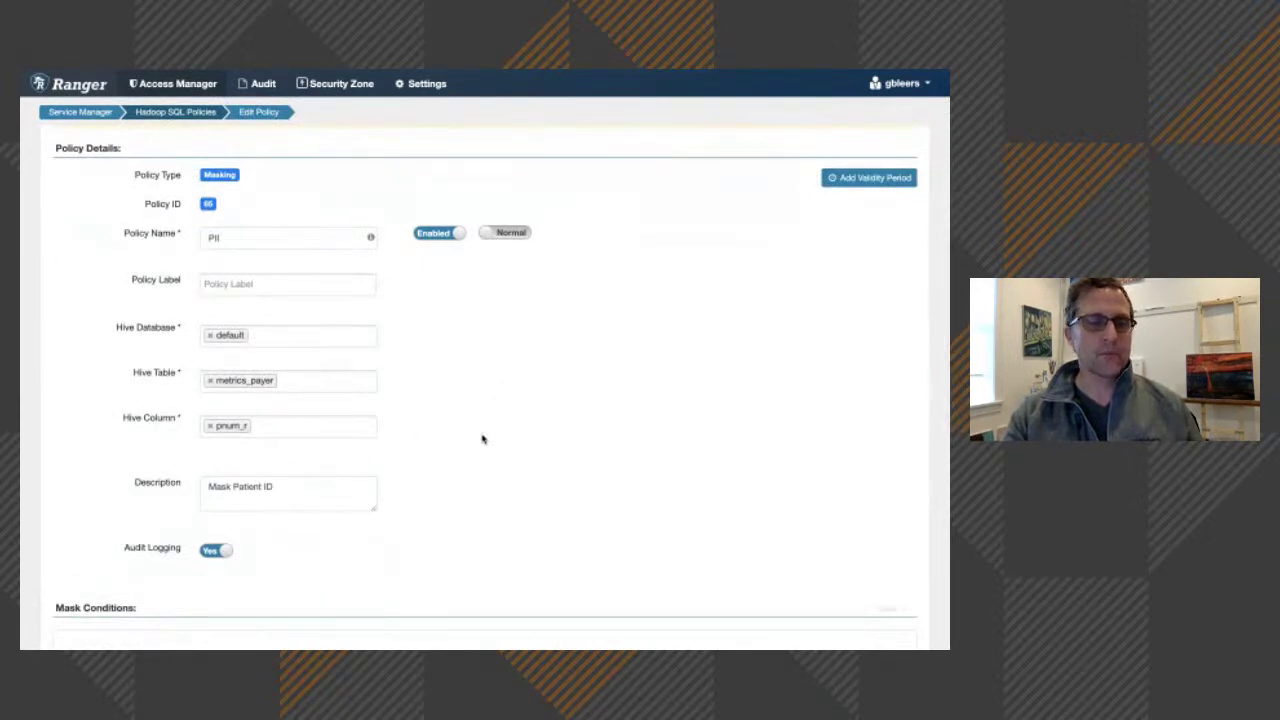
{"action": "scroll", "coordinate": [481, 438], "scroll_direction": "down", "scroll_amount": 4}
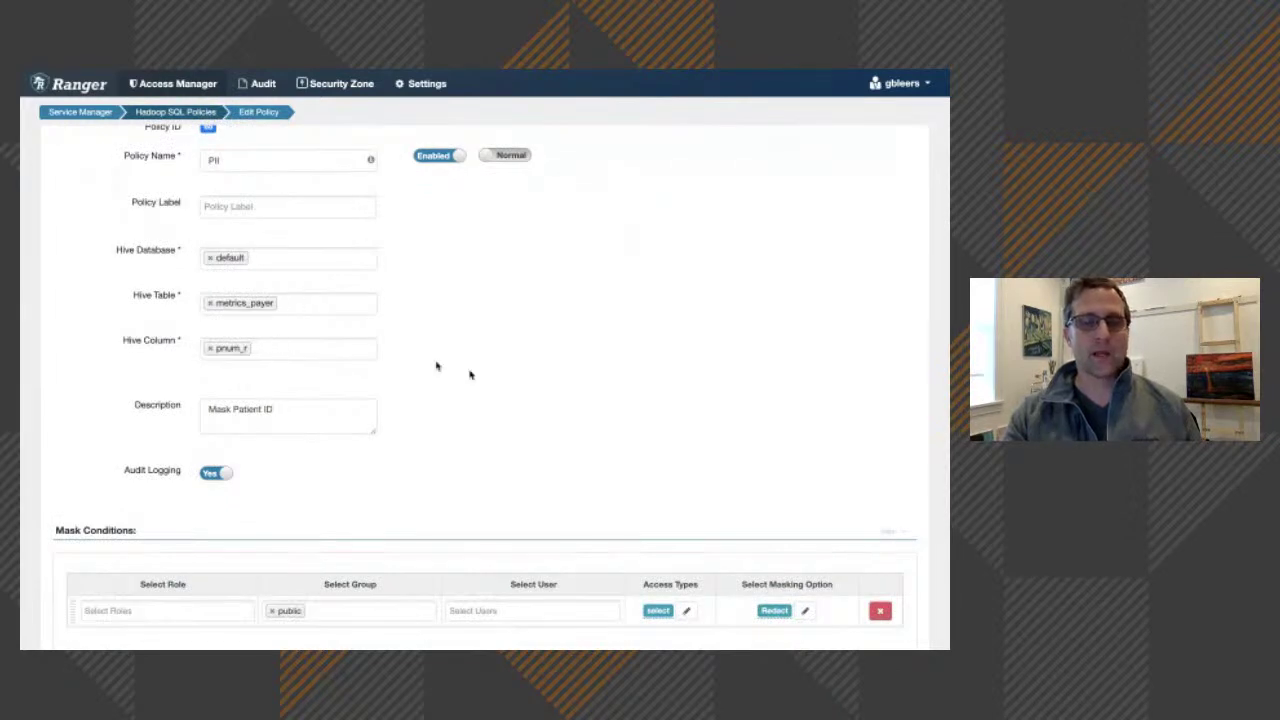
{"action": "scroll", "coordinate": [485, 400], "scroll_direction": "down", "scroll_amount": 6}
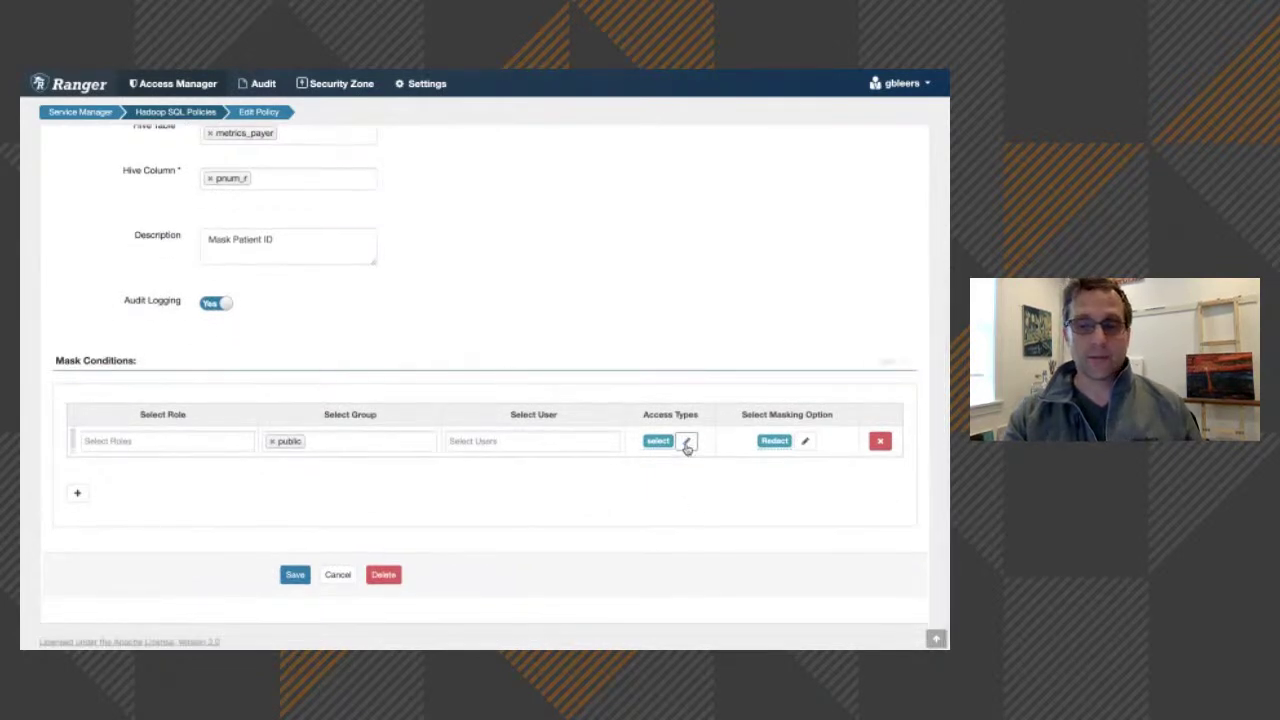
Look through the masking options of the policy's public group condition, and leave the policy without saving
{"action": "left_click", "coordinate": [804, 443]}
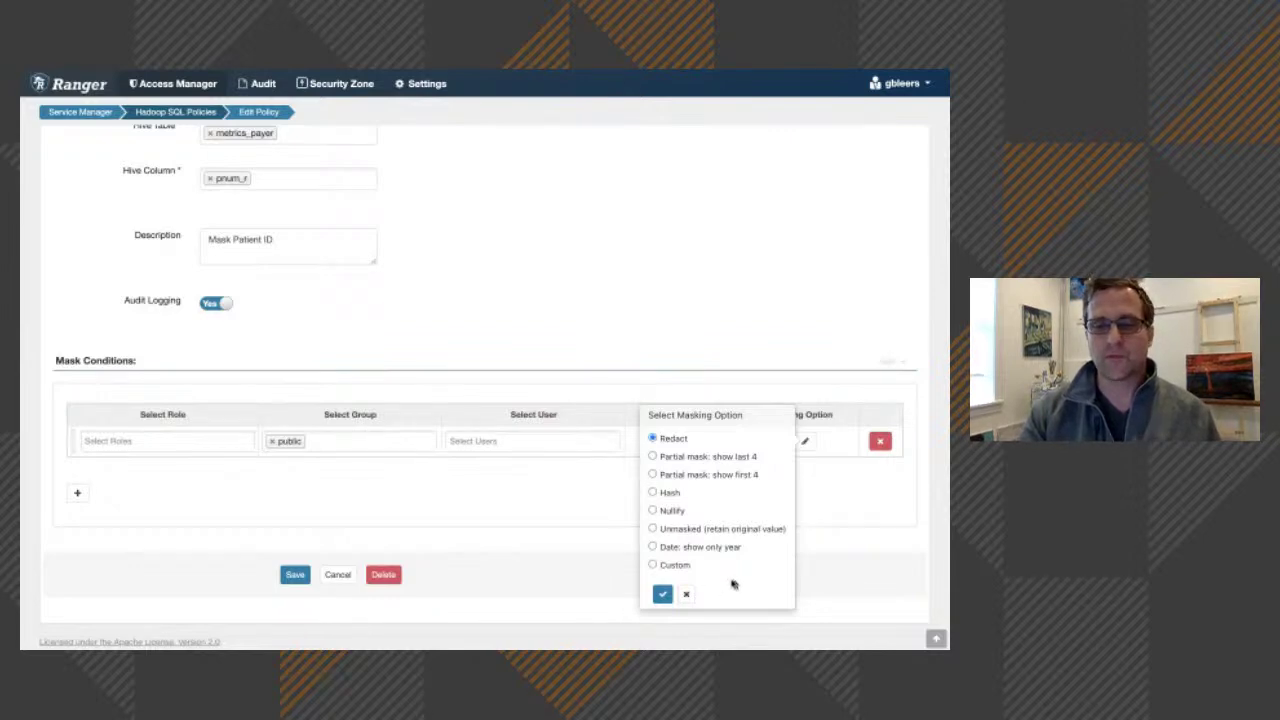
{"action": "left_click", "coordinate": [685, 594]}
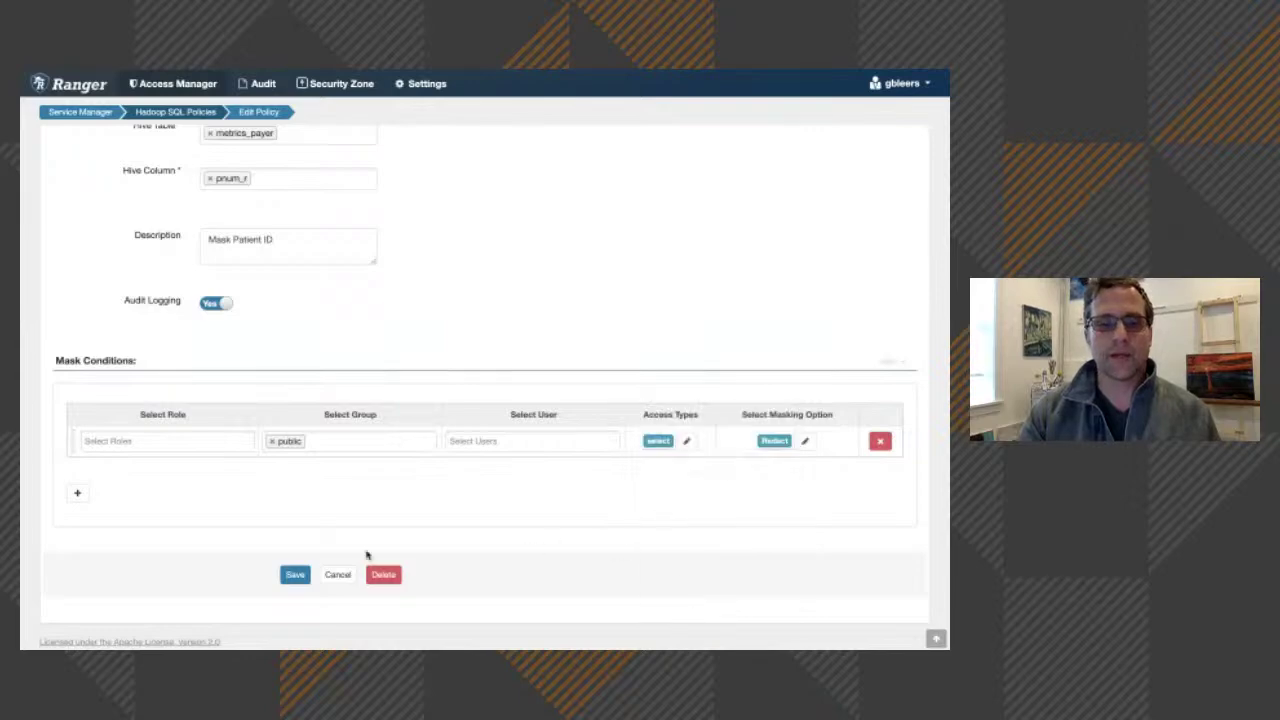
{"action": "left_click", "coordinate": [339, 578]}
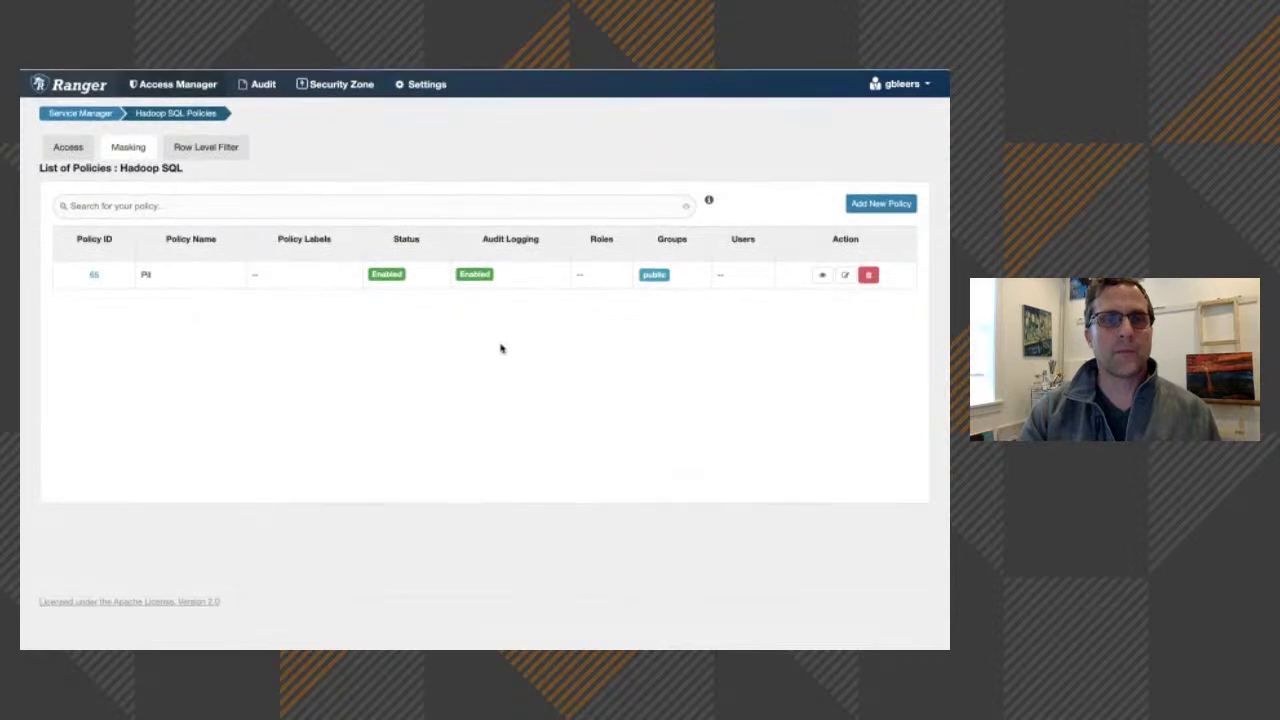
View Ranger's access audit log and look through the recorded events, users, resources and permission results
{"action": "left_click", "coordinate": [263, 85]}
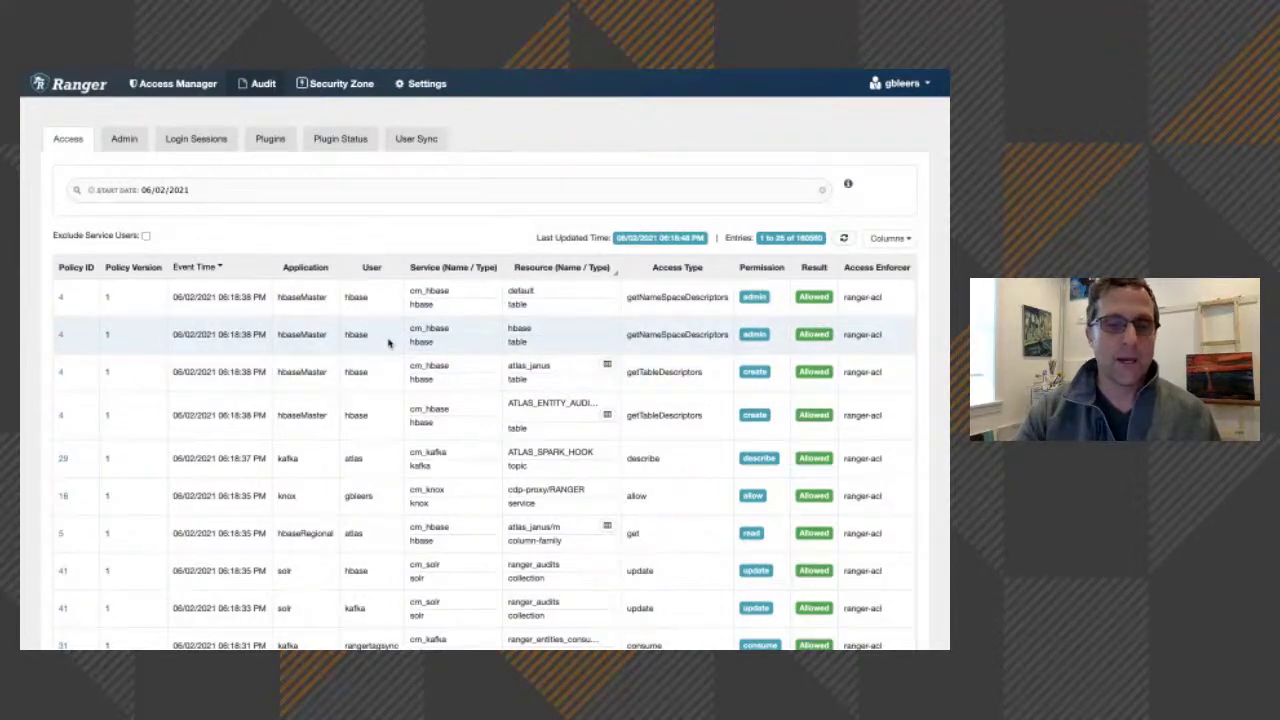
{"action": "scroll", "coordinate": [388, 343], "scroll_direction": "down", "scroll_amount": 2}
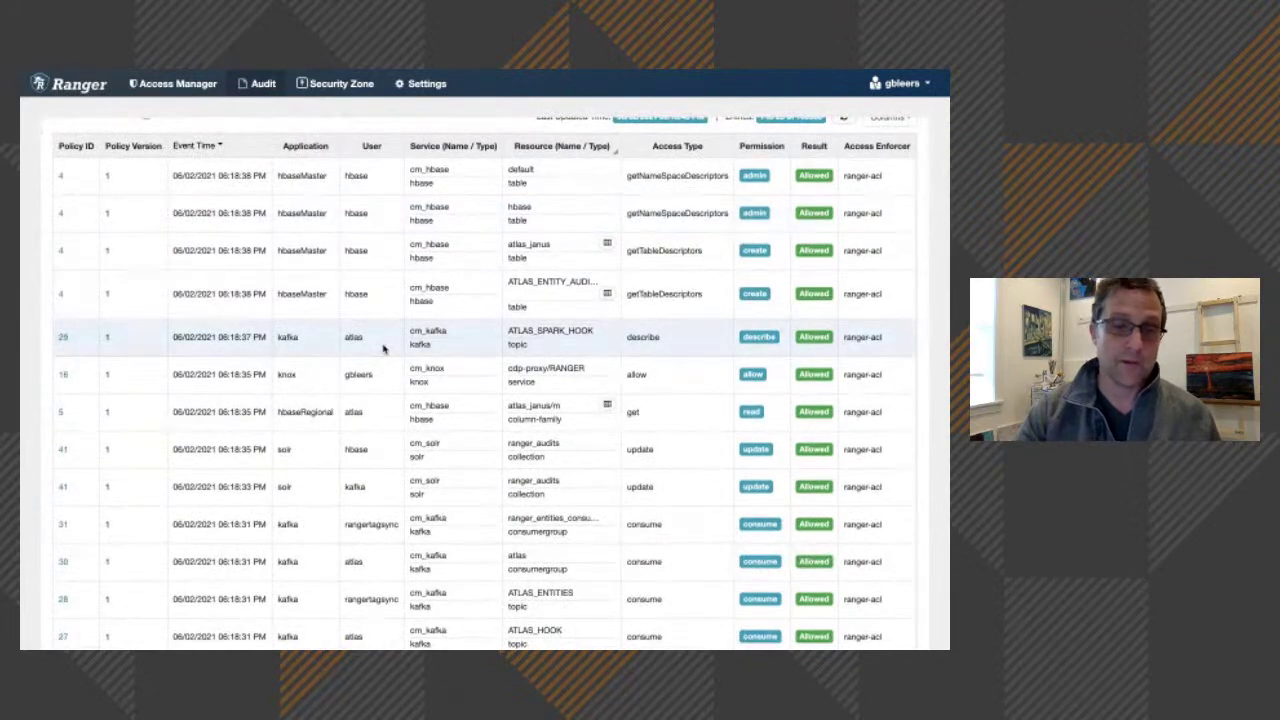
{"action": "scroll", "coordinate": [381, 392], "scroll_direction": "down", "scroll_amount": 2}
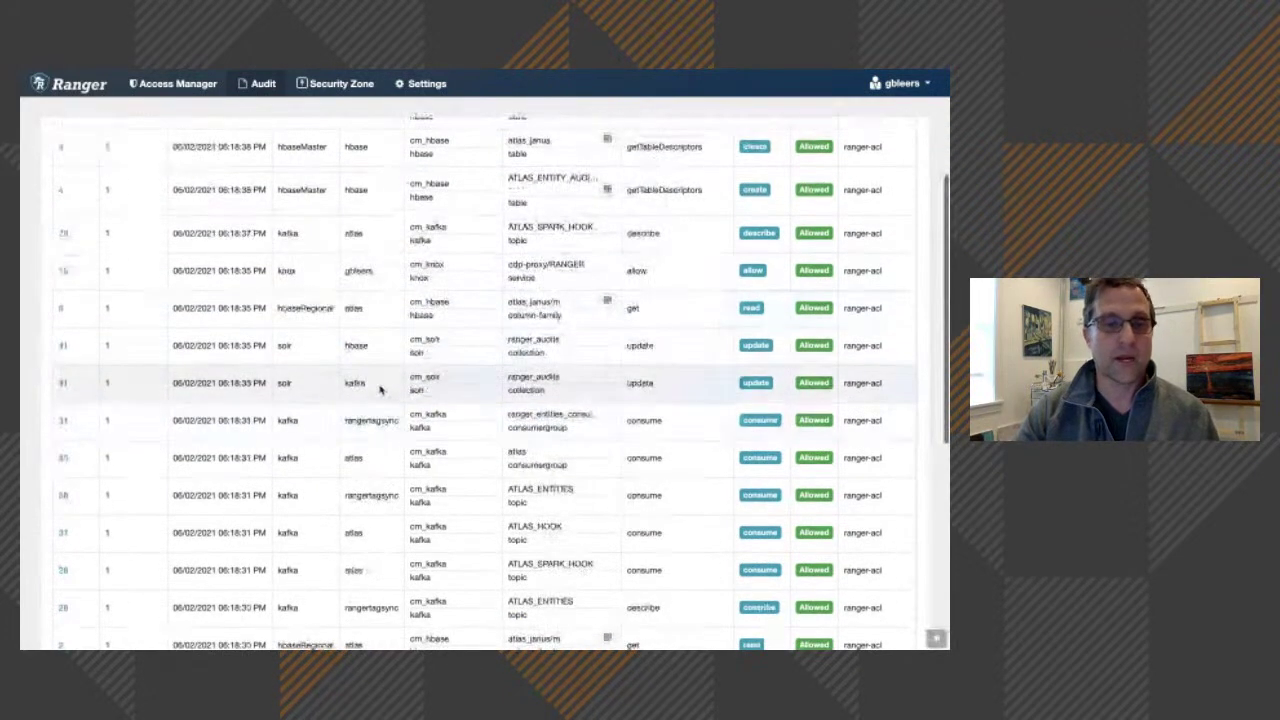
{"action": "scroll", "coordinate": [454, 500], "scroll_direction": "down", "scroll_amount": 3}
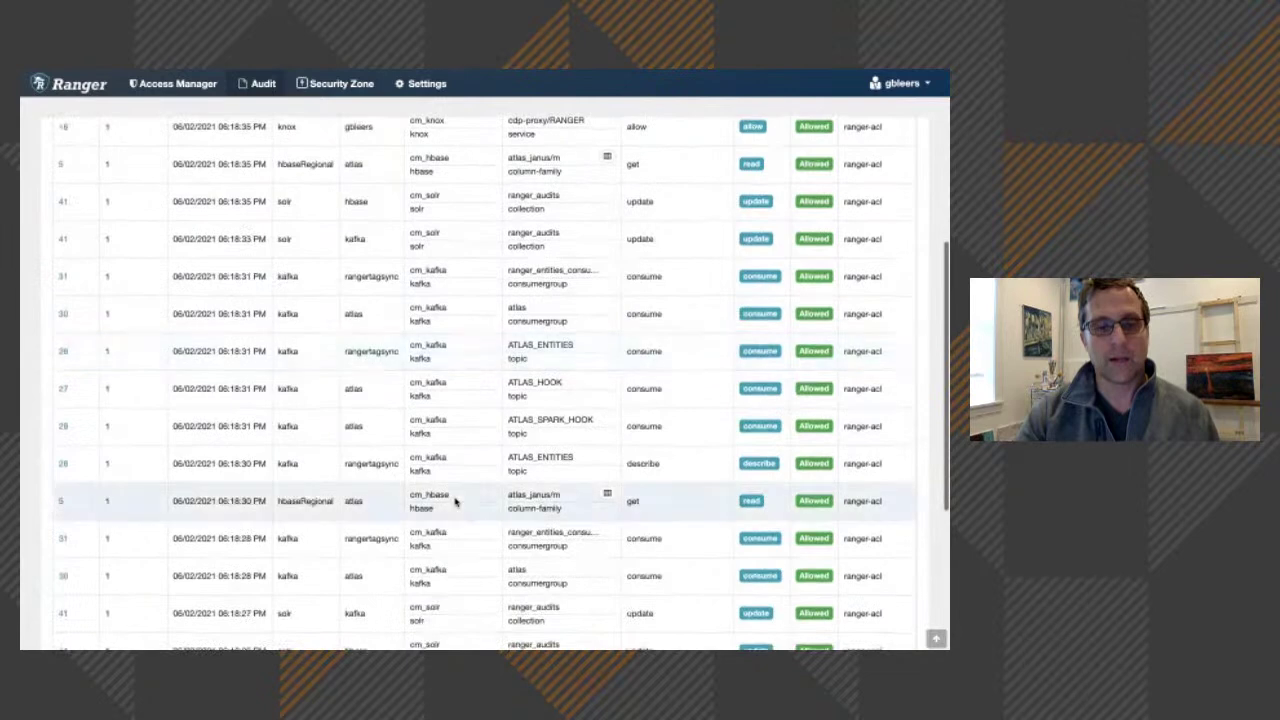
{"action": "scroll", "coordinate": [454, 500], "scroll_direction": "down", "scroll_amount": 3}
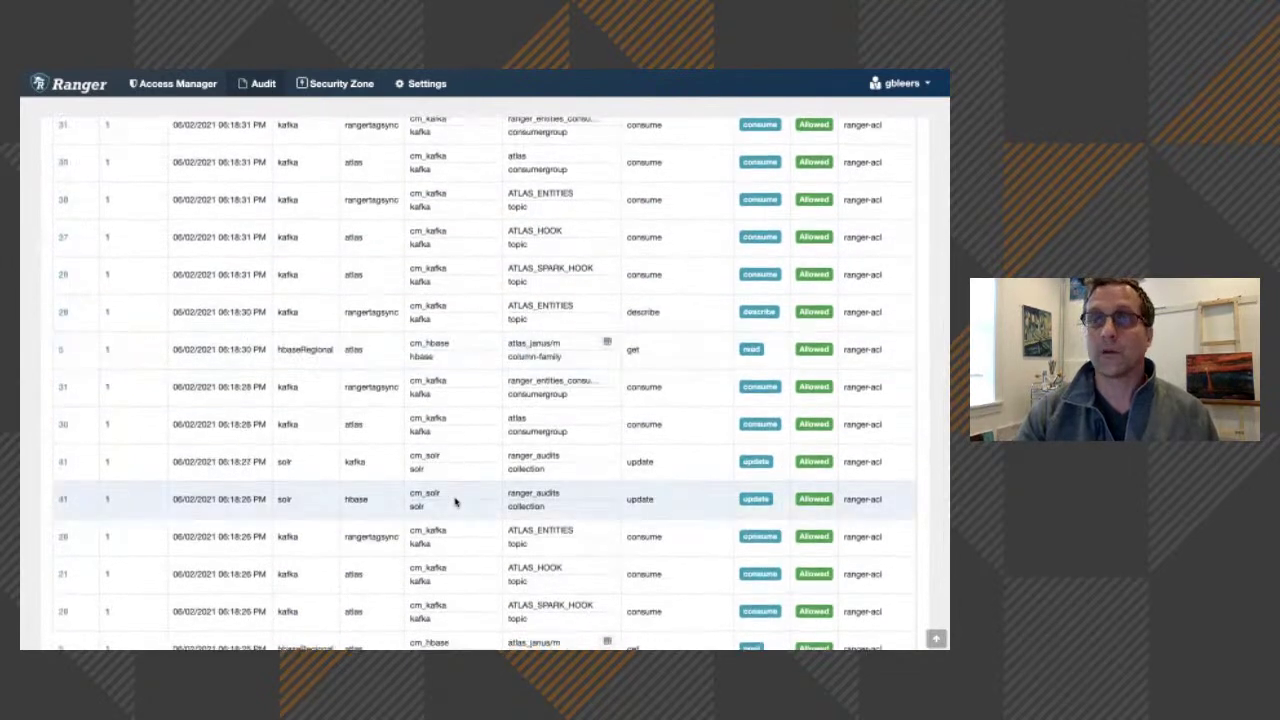
{"action": "scroll", "coordinate": [460, 483], "scroll_direction": "up", "scroll_amount": 5}
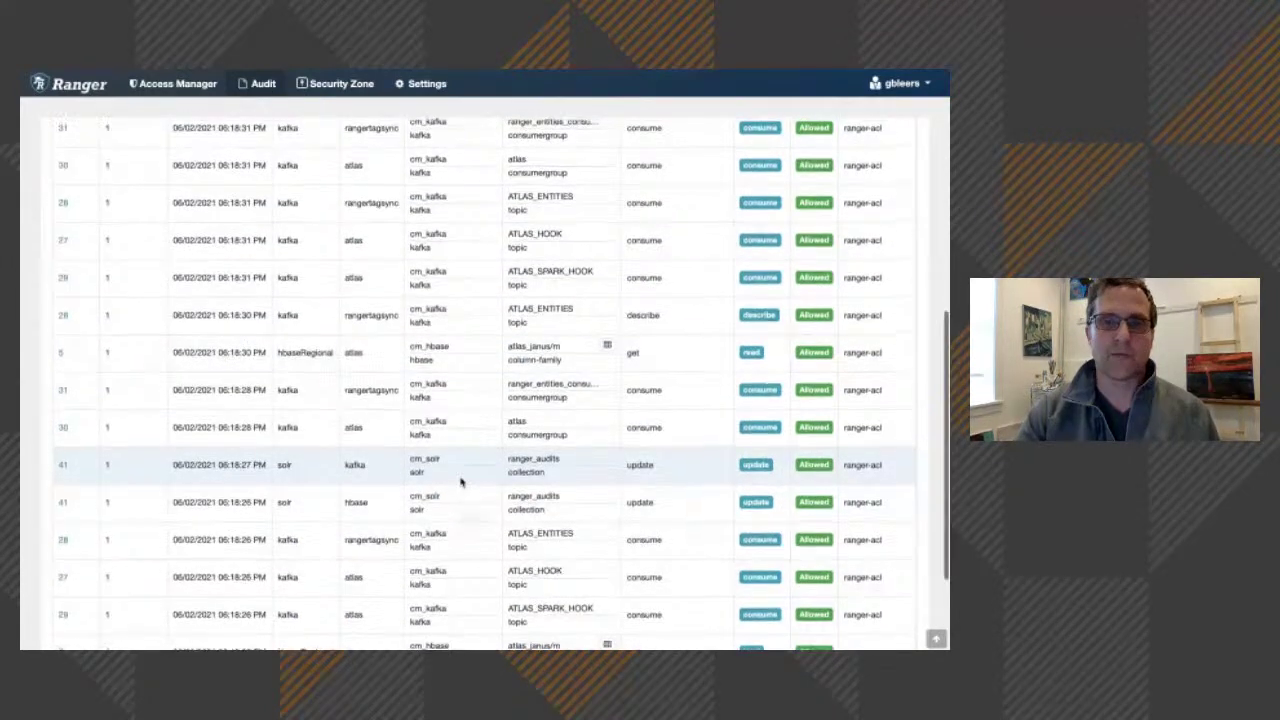
{"action": "scroll", "coordinate": [460, 483], "scroll_direction": "up", "scroll_amount": 3}
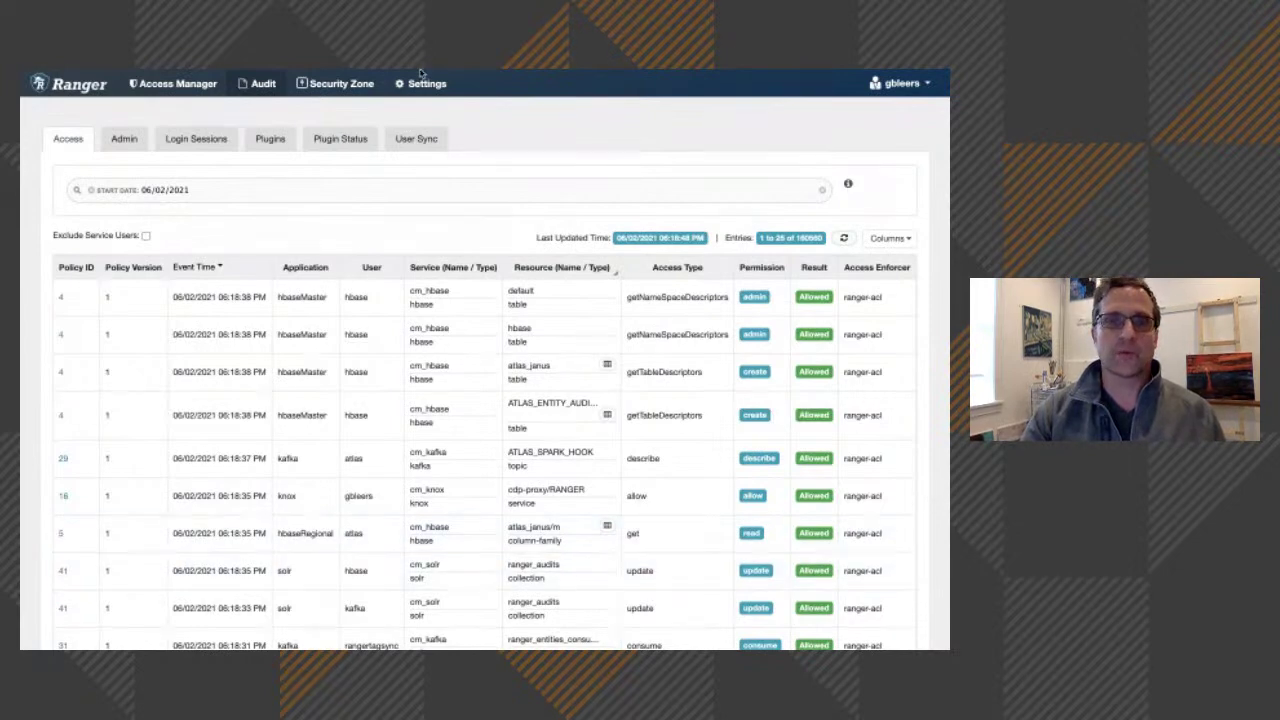
Switch to the MD Charges by Patient Condition dashboard in Cloudera Data Visualization and leave it for the home page
{"action": "mouse_move", "coordinate": [530, 80]}
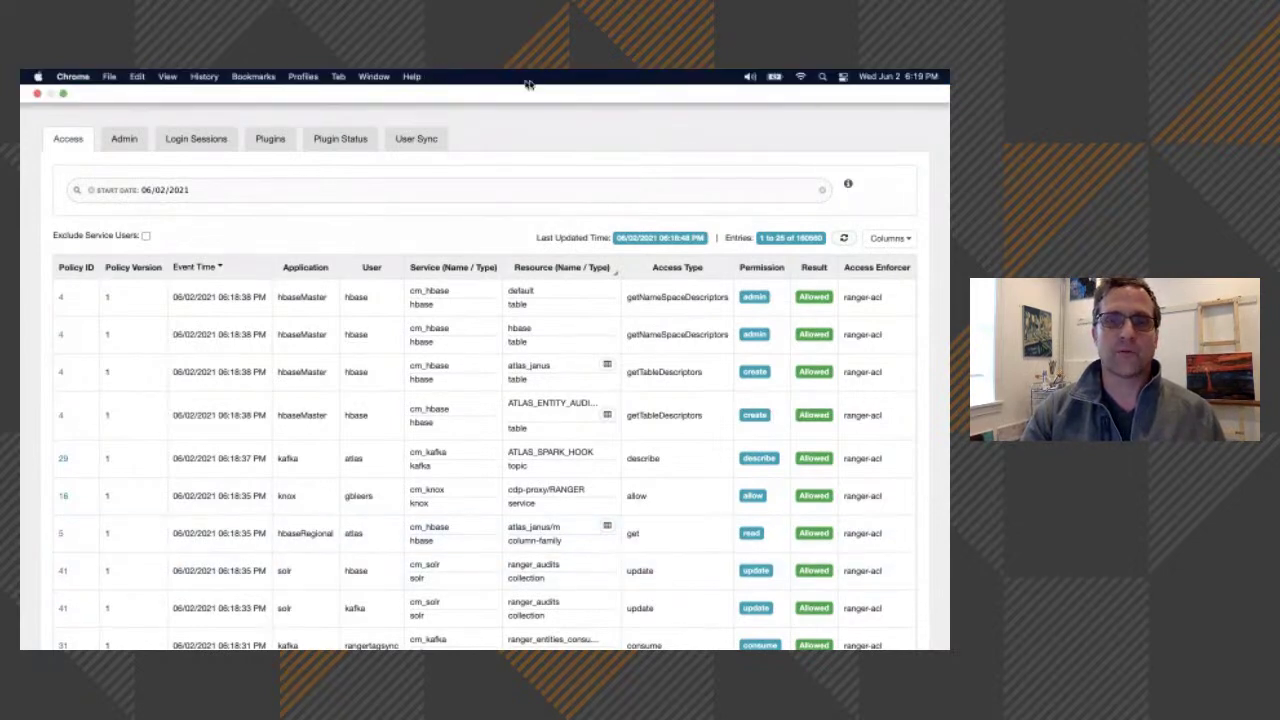
{"action": "left_click", "coordinate": [340, 78]}
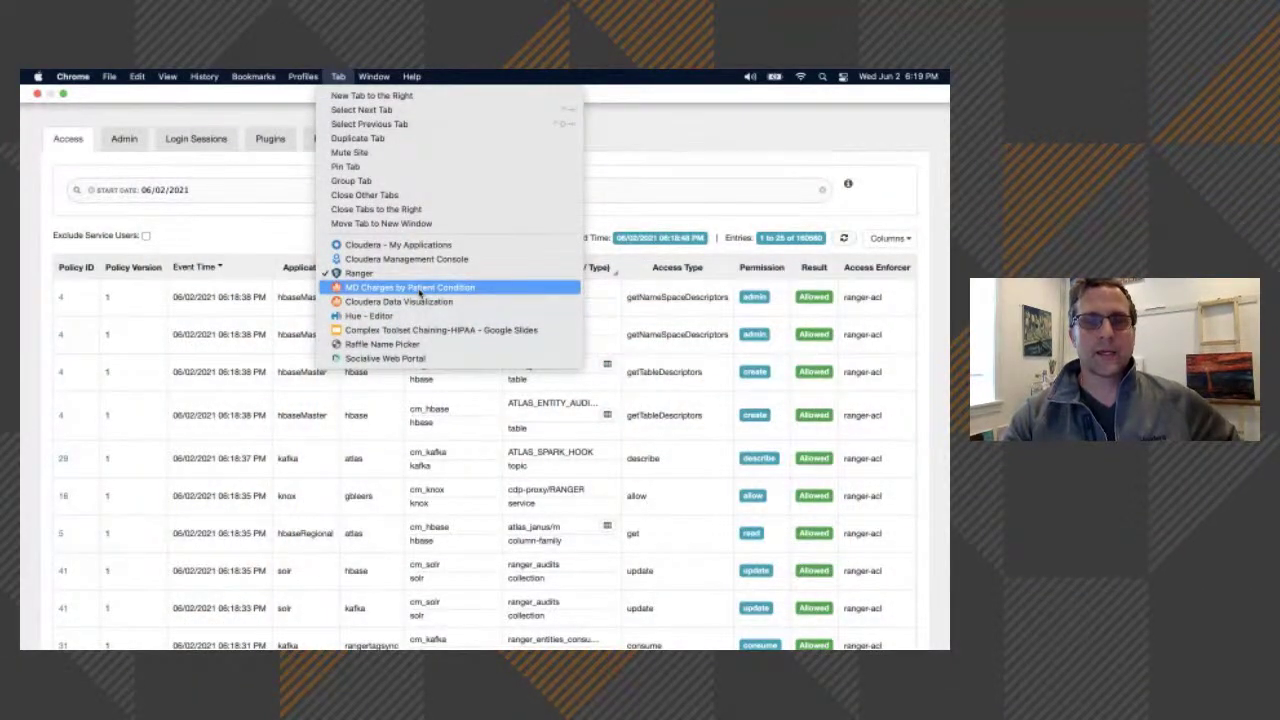
{"action": "left_click", "coordinate": [428, 290]}
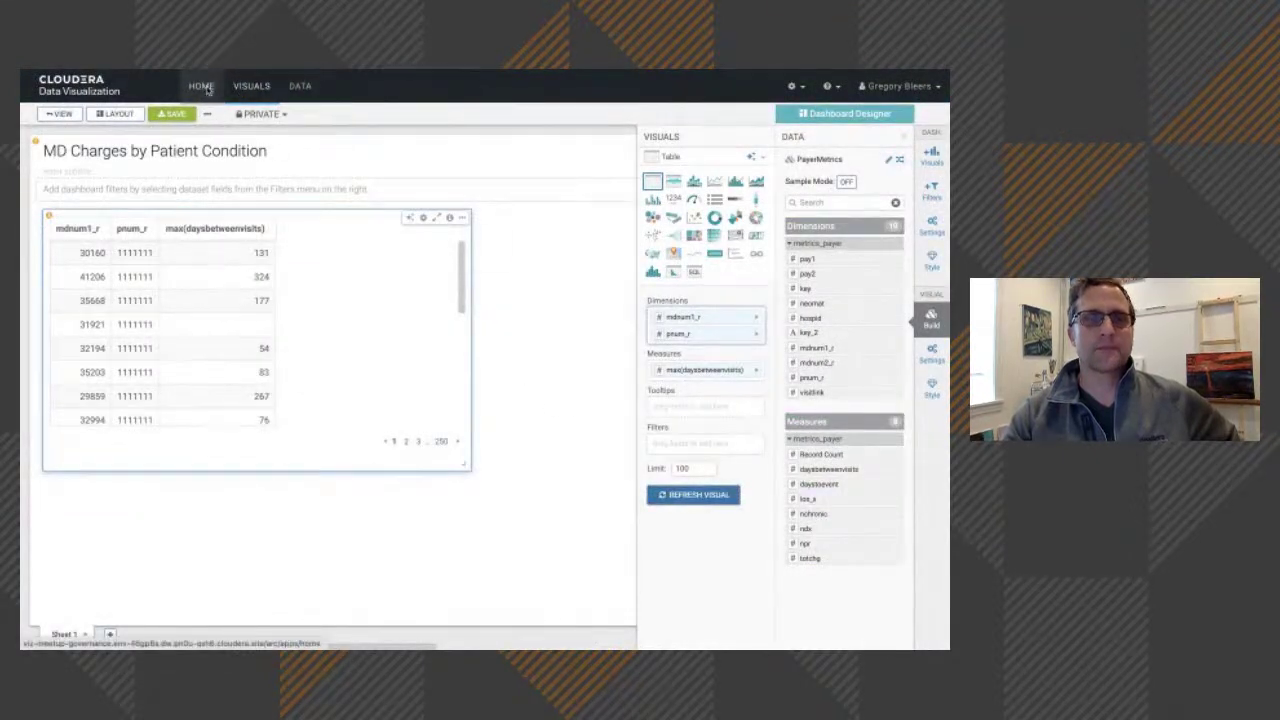
{"action": "left_click", "coordinate": [207, 89]}
{"action": "left_click", "coordinate": [523, 294]}
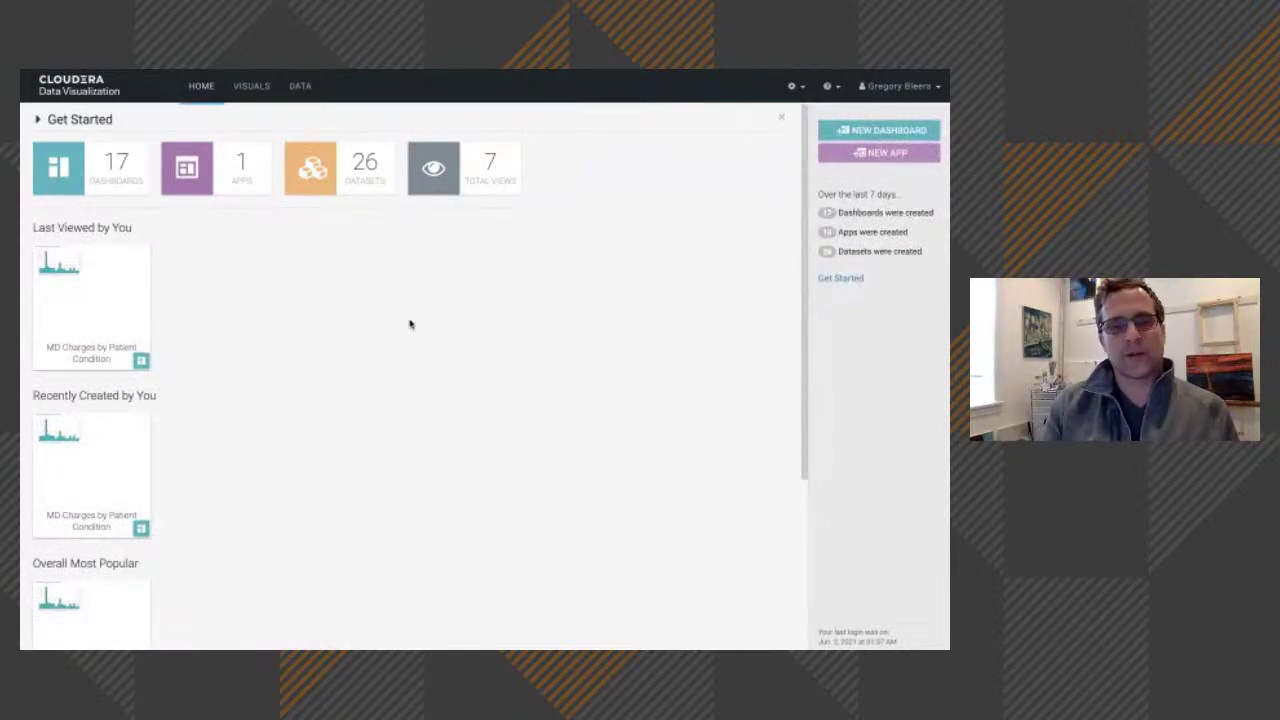
Browse all dashboards, open the State of NYC sample dashboard and look over its deficiency visuals
{"action": "left_click", "coordinate": [108, 172]}
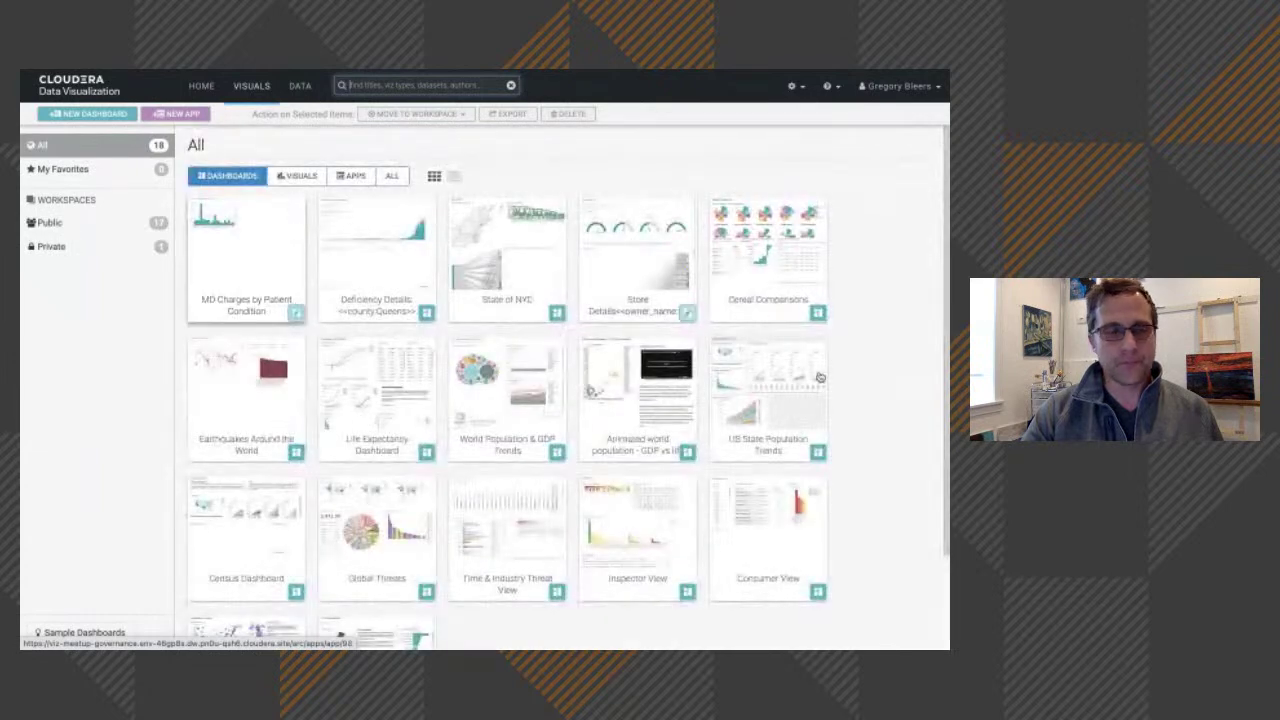
{"action": "scroll", "coordinate": [893, 432], "scroll_direction": "down", "scroll_amount": 1}
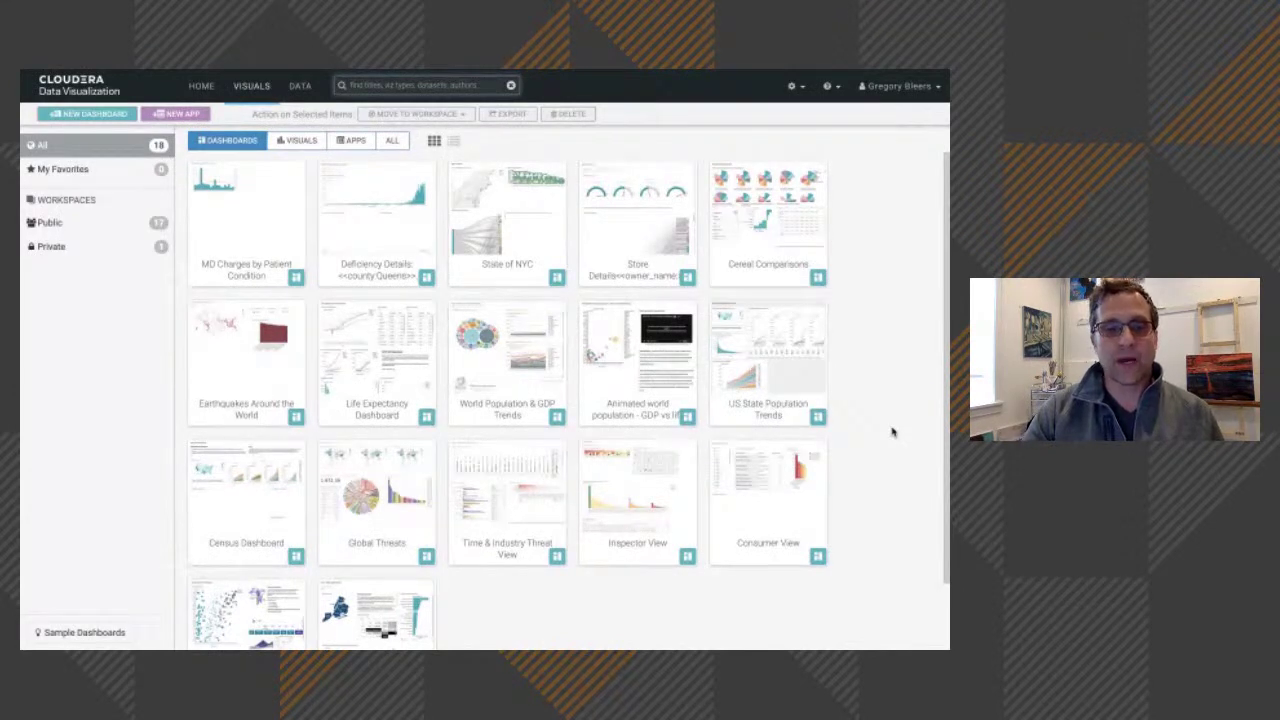
{"action": "left_click", "coordinate": [539, 241]}
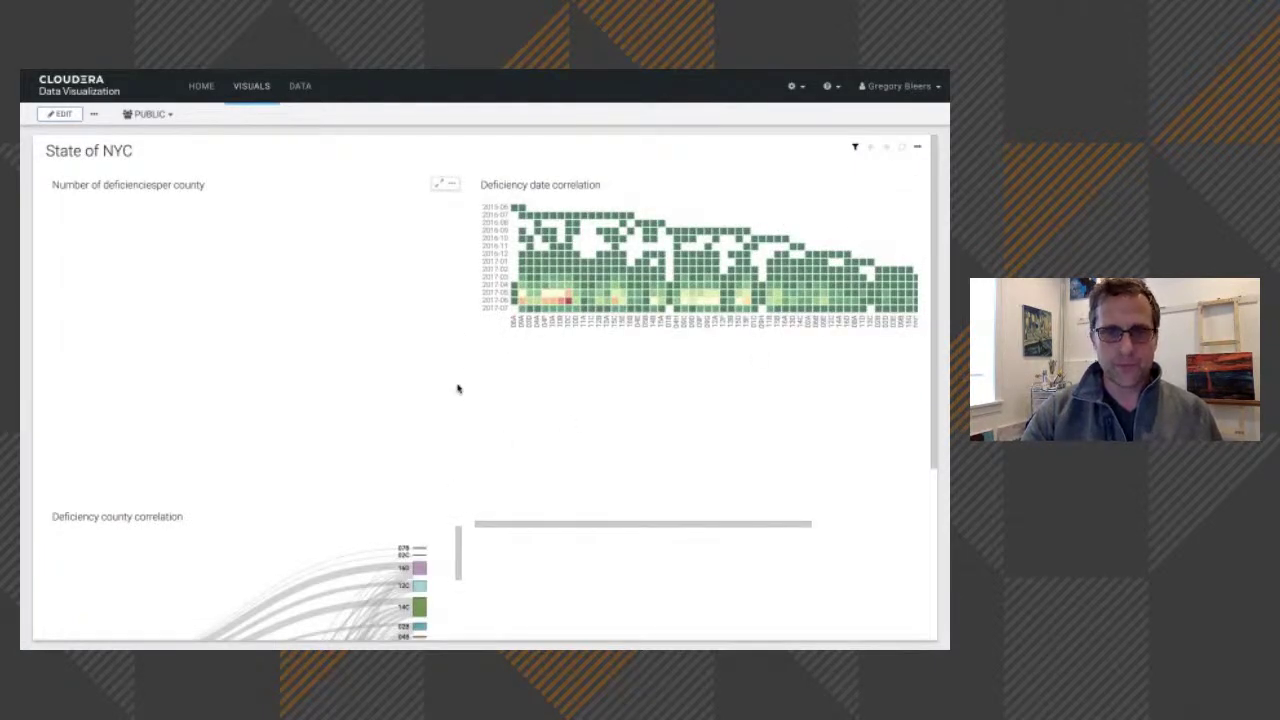
{"action": "scroll", "coordinate": [450, 440], "scroll_direction": "down", "scroll_amount": 2}
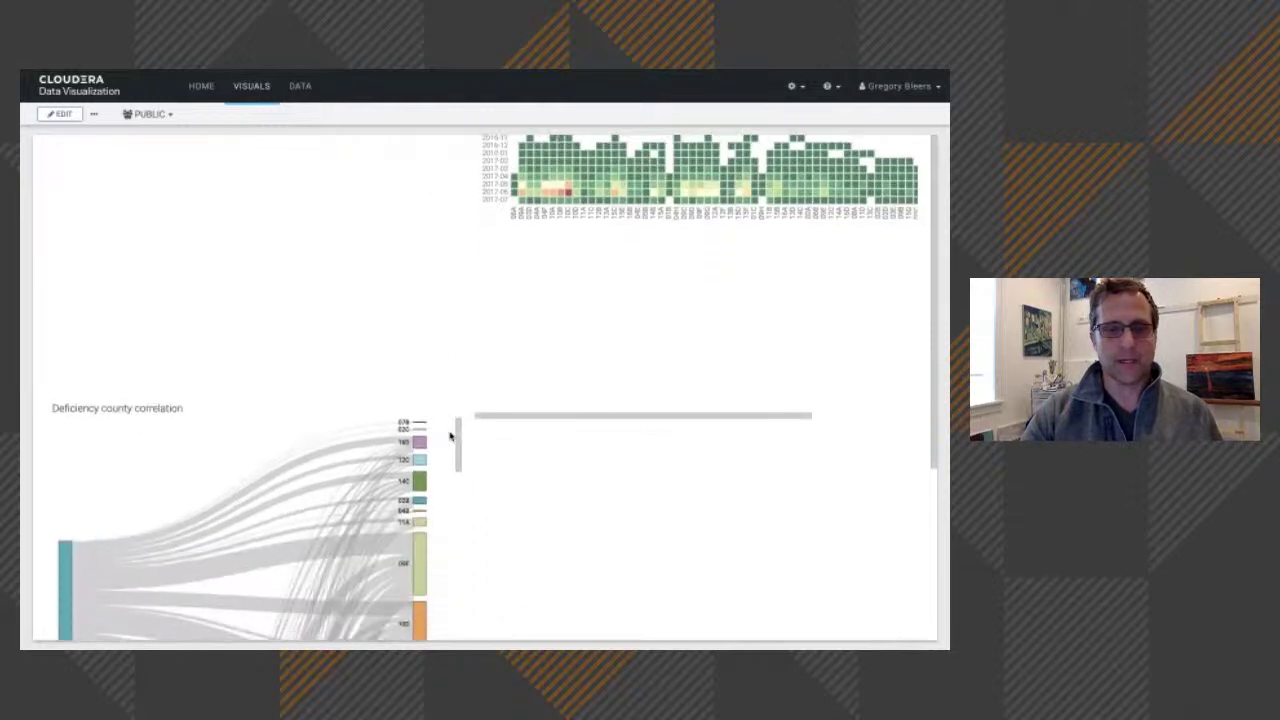